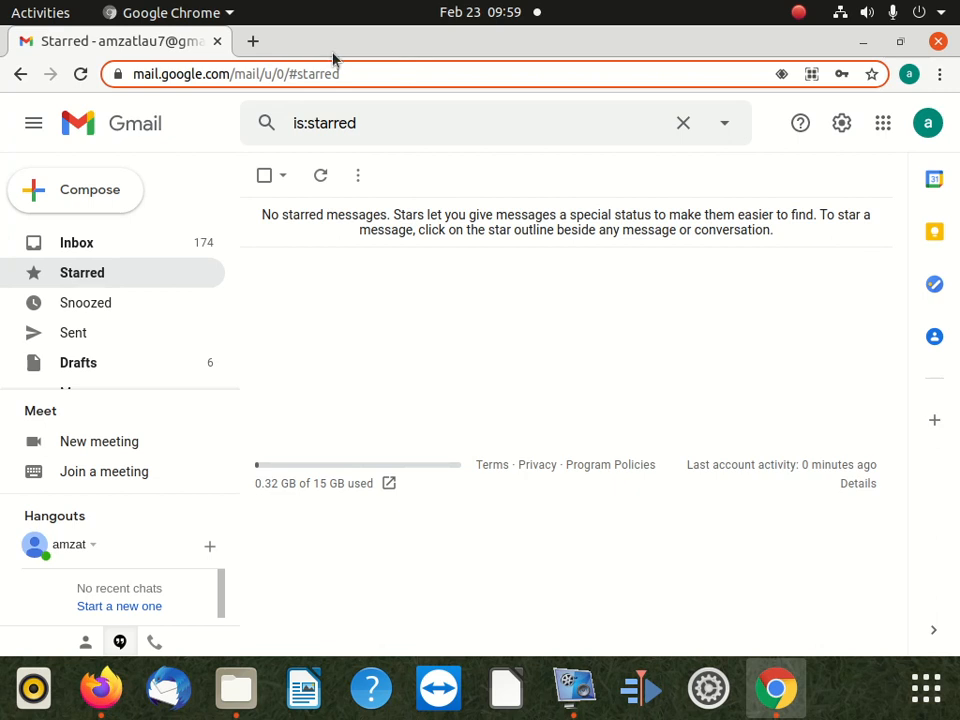
Open google.com/adsense/start/ in a new browser tab and get started with the AdSense sign-up
{"action": "left_click", "coordinate": [254, 42]}
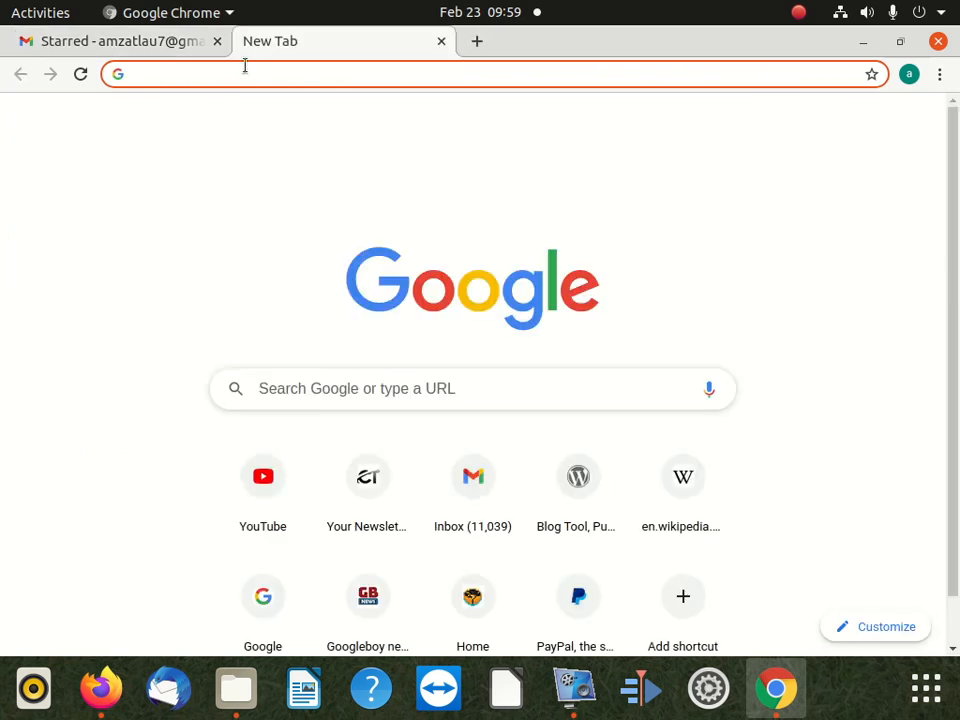
{"action": "type", "text": "goo"}
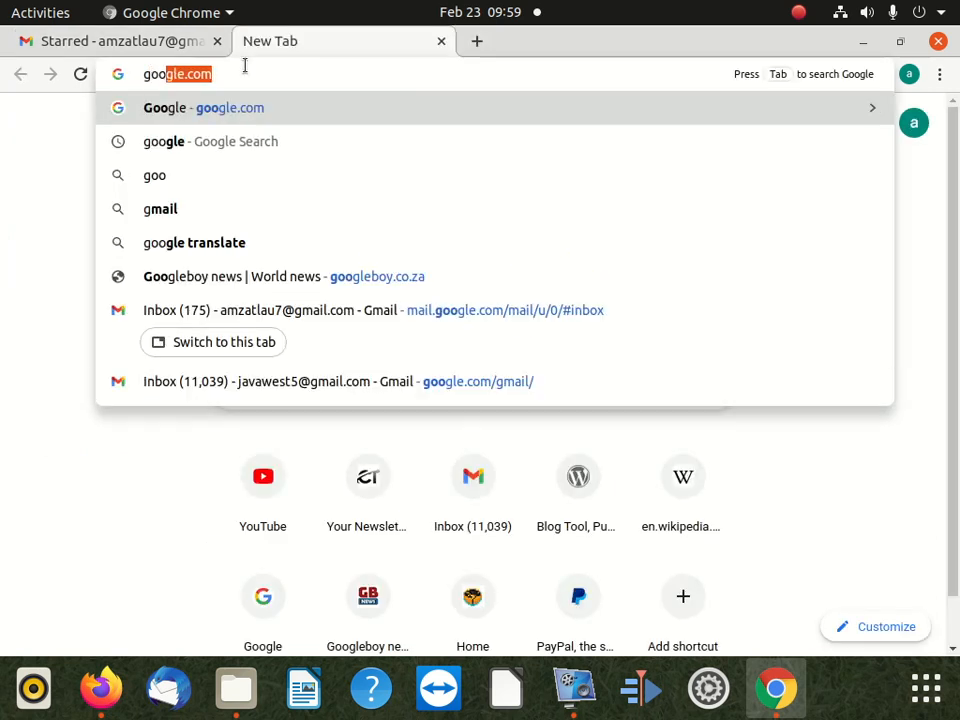
{"action": "type", "text": "gle.co"}
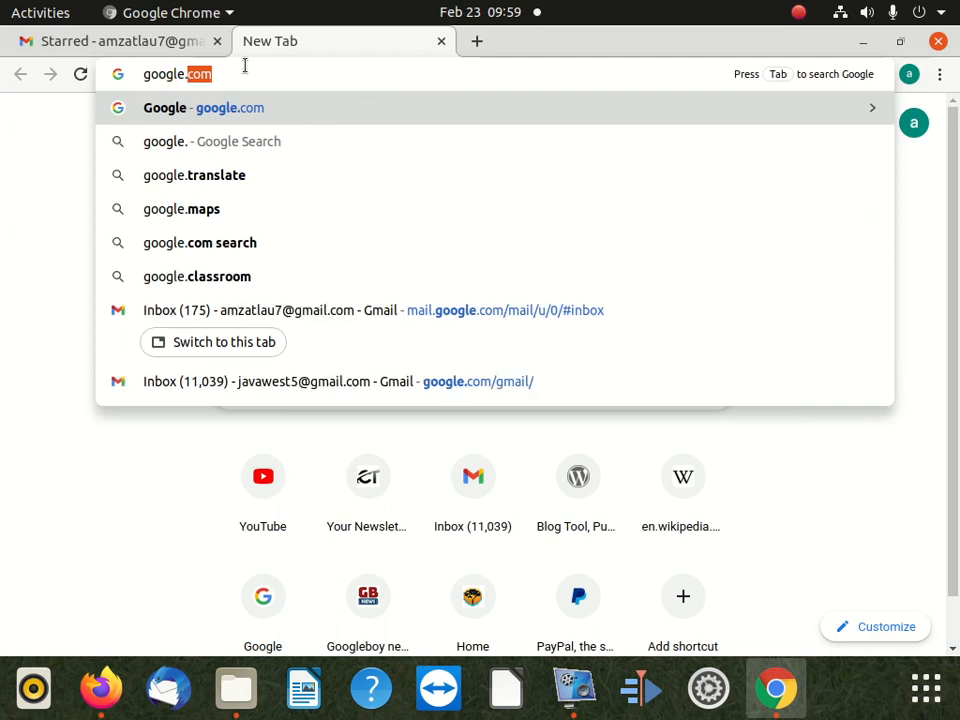
{"action": "type", "text": "m"}
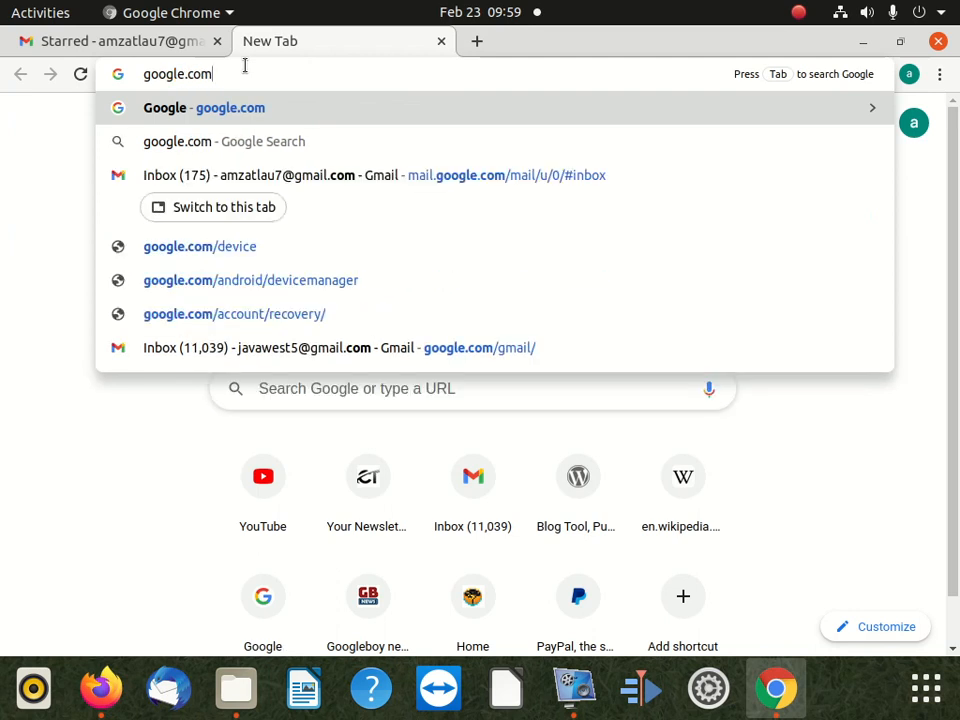
{"action": "type", "text": "/a"}
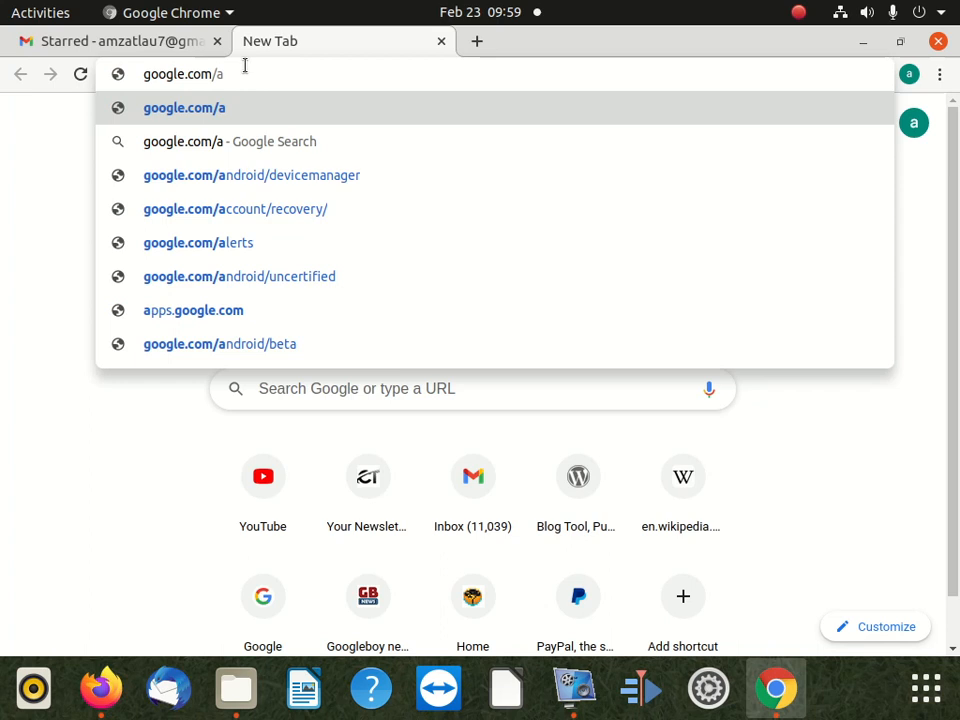
{"action": "type", "text": "dse"}
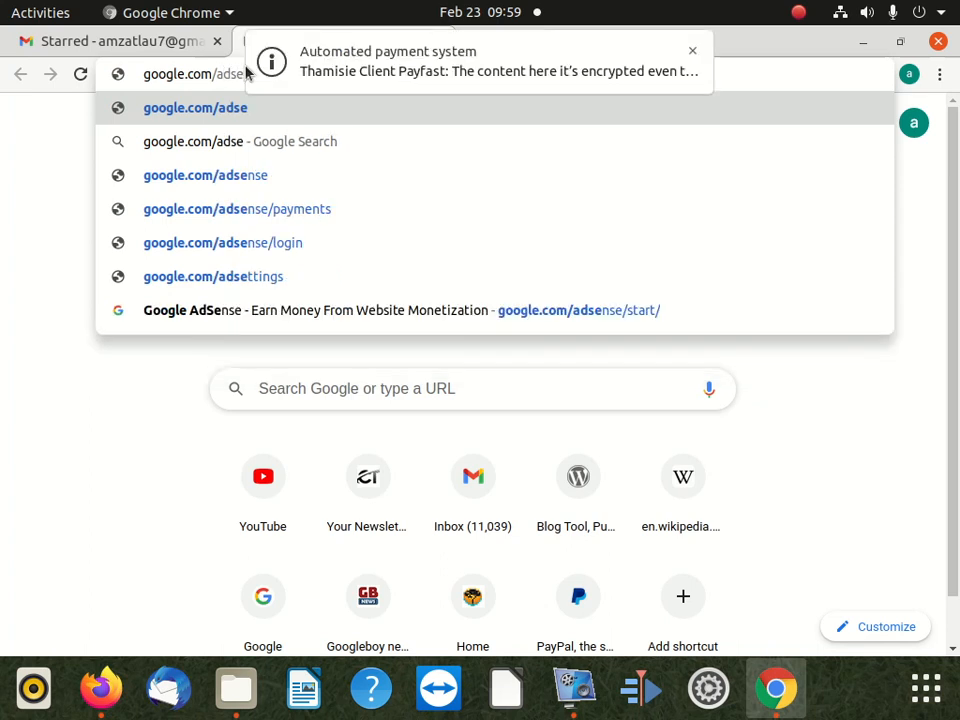
{"action": "type", "text": "nse"}
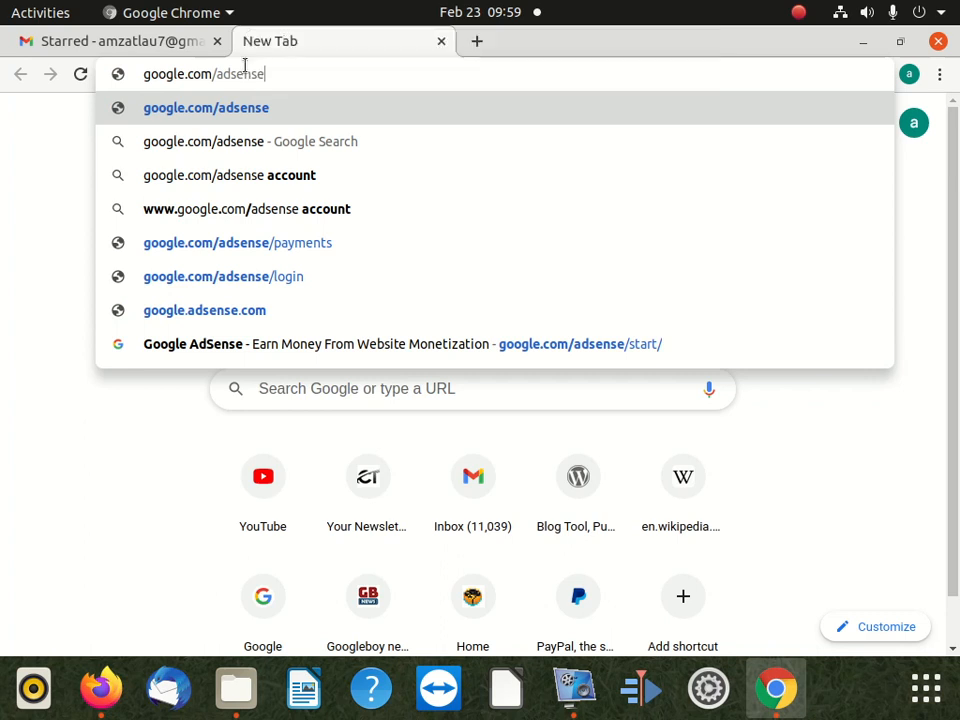
{"action": "type", "text": "/s"}
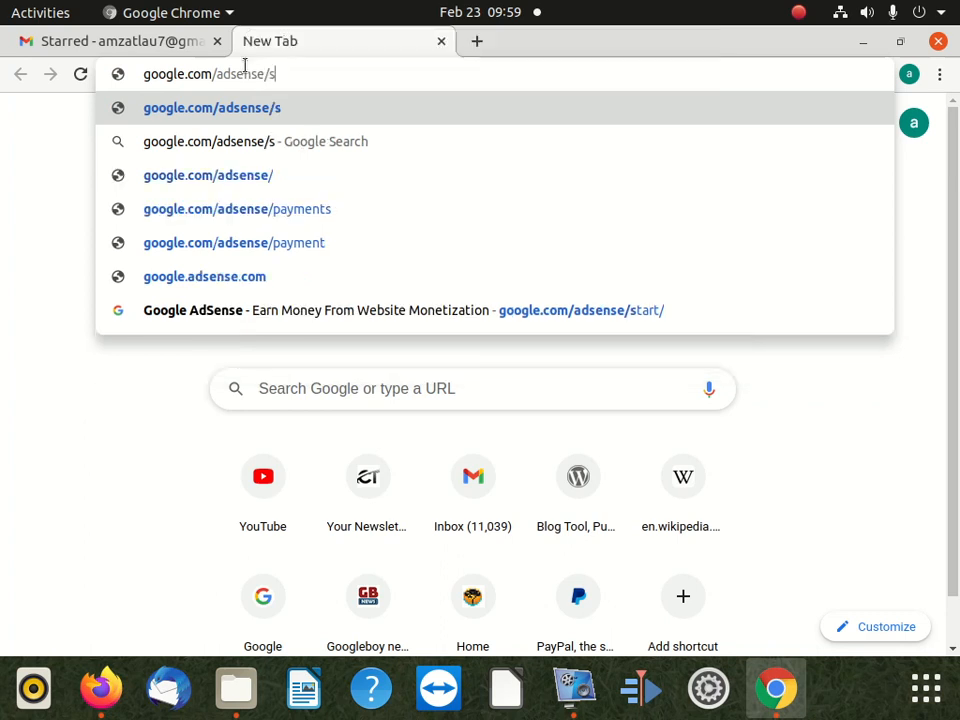
{"action": "type", "text": "tart"}
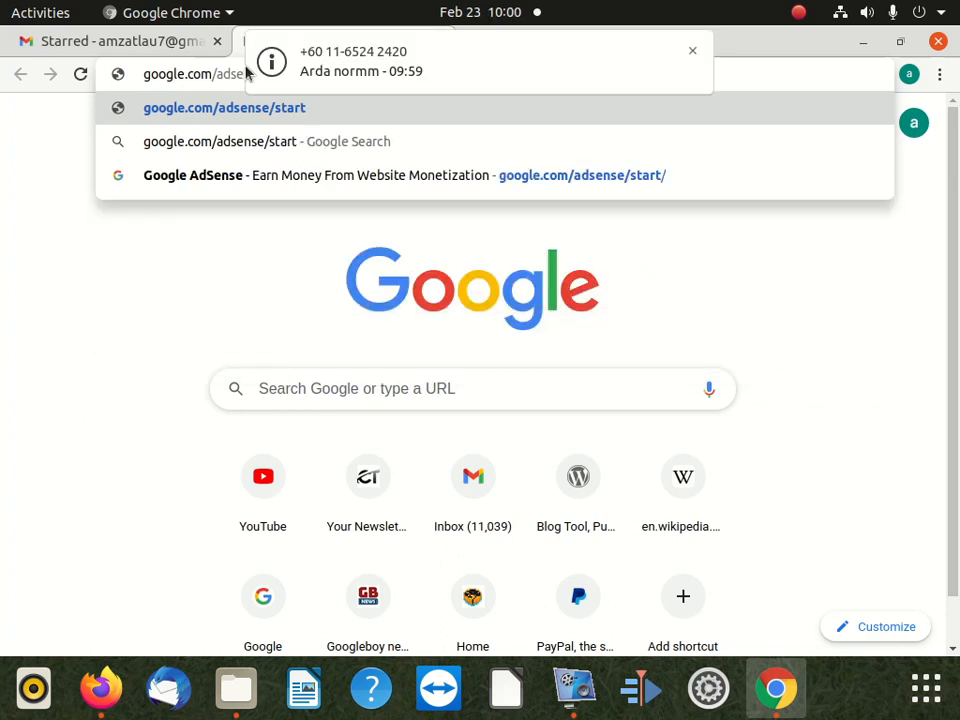
{"action": "type", "text": "/"}
{"action": "key", "text": "Return"}
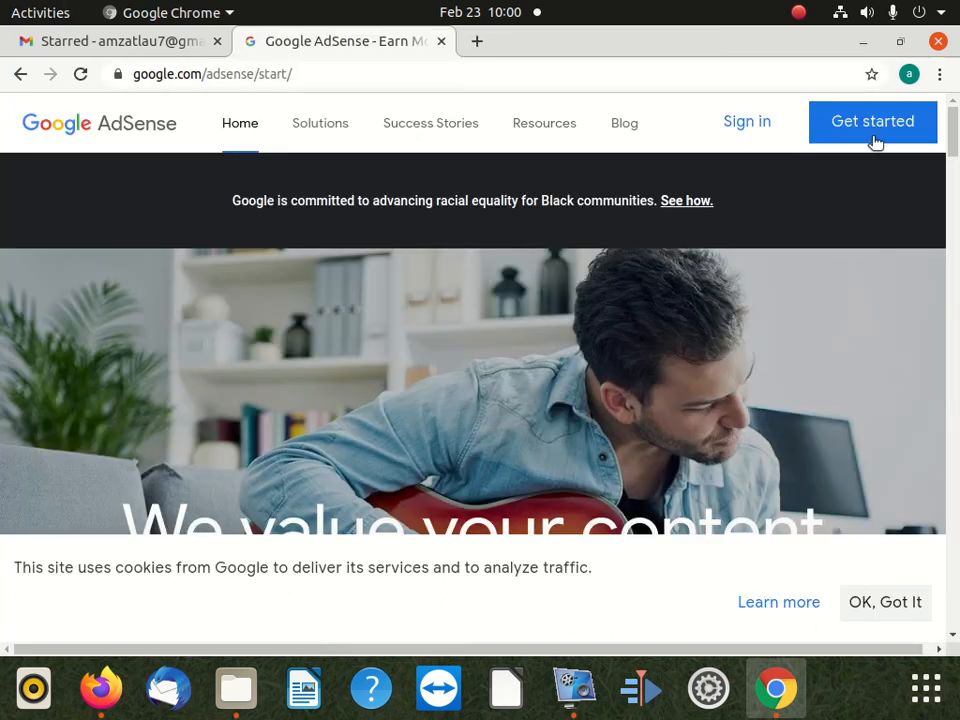
{"action": "left_click", "coordinate": [900, 132]}
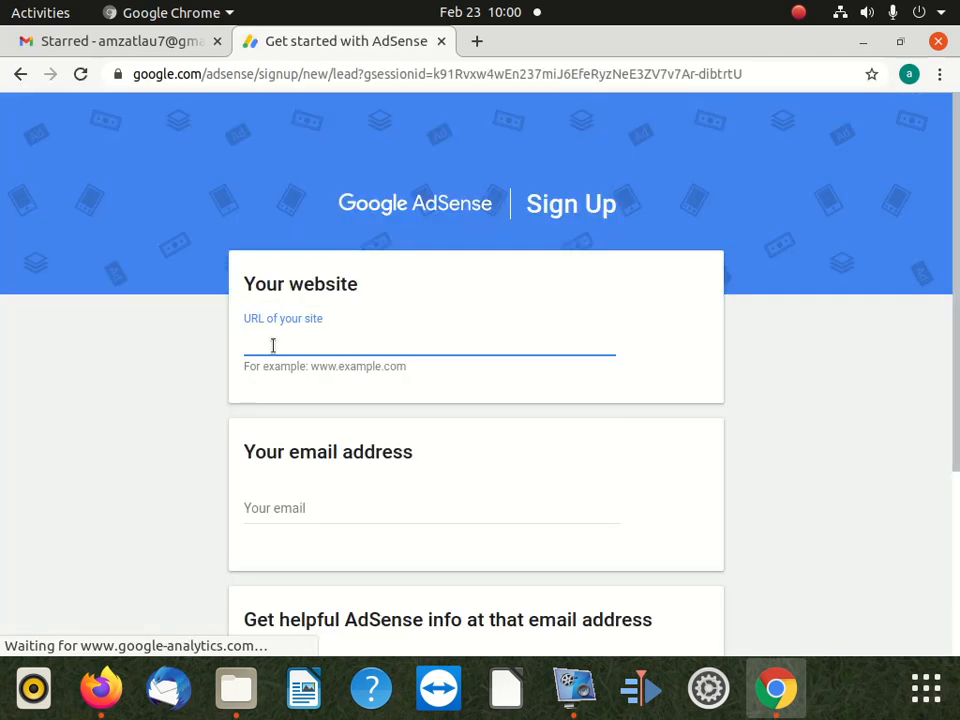
Open the website justcode.co.za in another new browser tab
{"action": "left_click", "coordinate": [476, 42]}
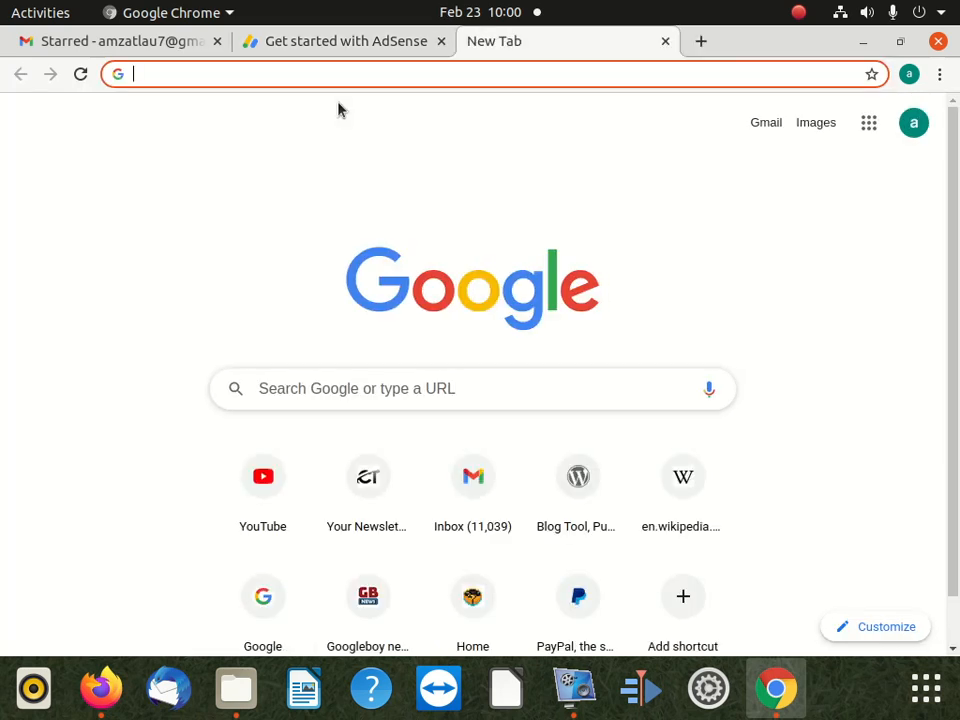
{"action": "type", "text": "jus"}
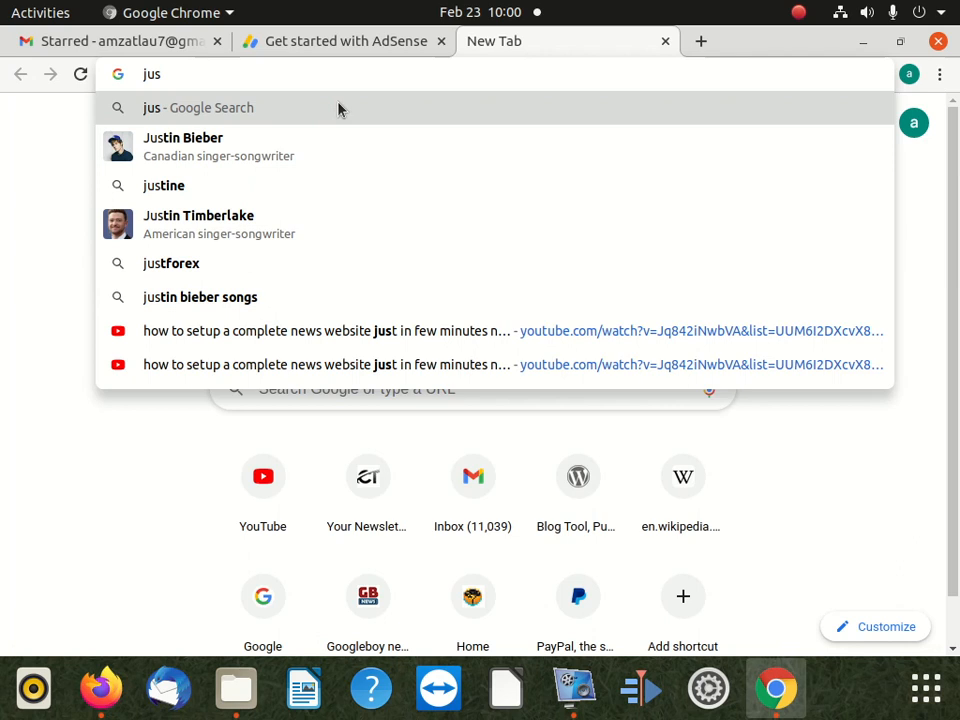
{"action": "type", "text": "tcode"}
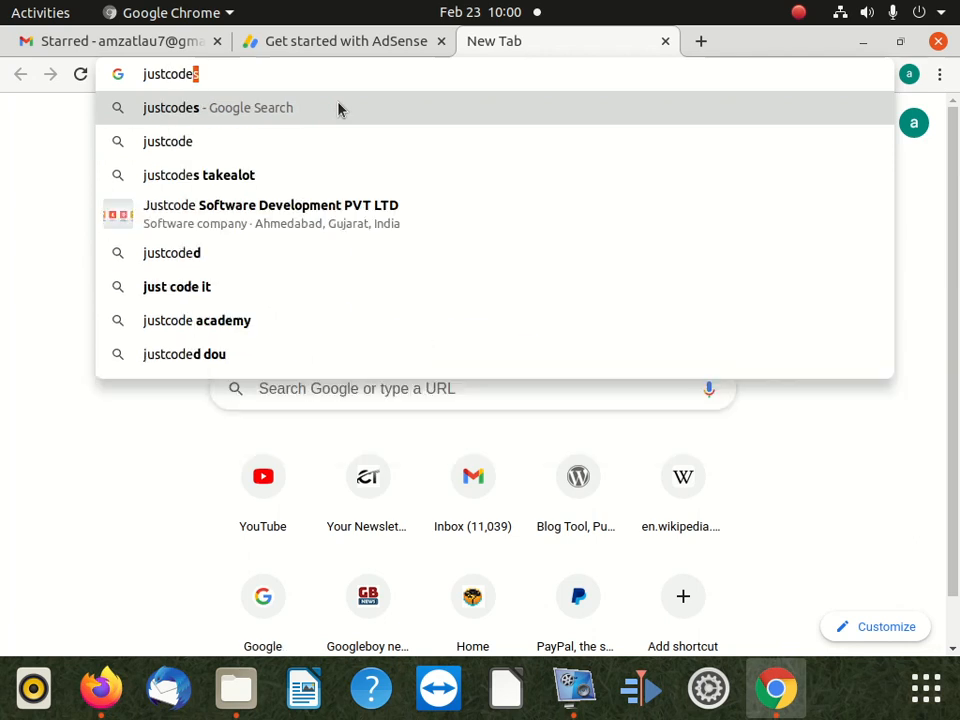
{"action": "type", "text": ".co.za"}
{"action": "key", "text": "Return"}
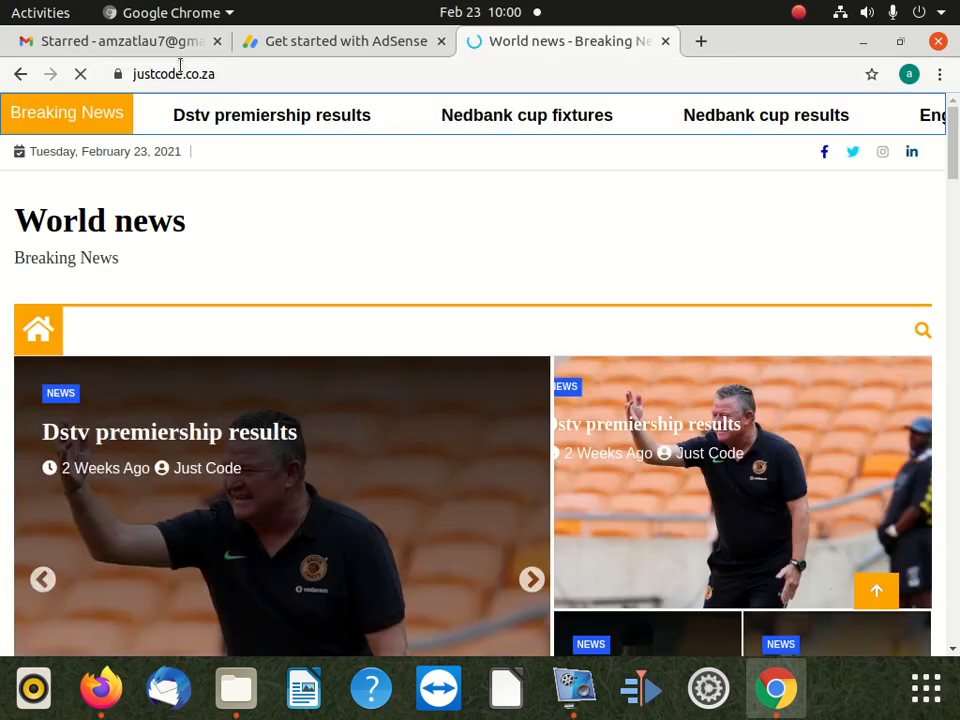
Try to copy the World news site's address into the site URL field of the AdSense sign-up form
{"action": "left_click", "coordinate": [185, 74]}
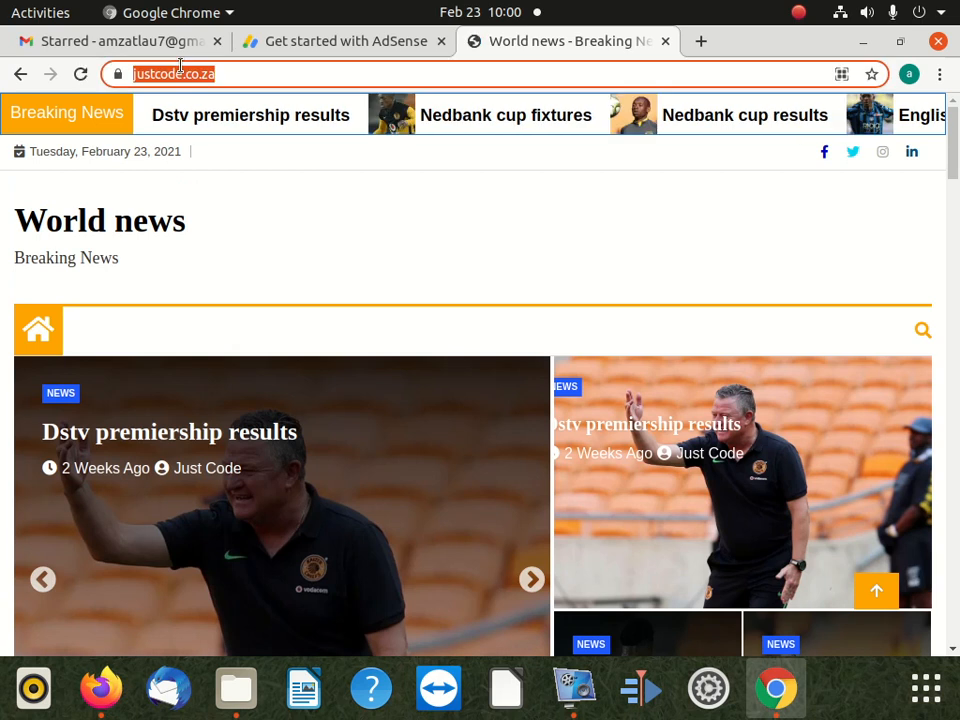
{"action": "right_click", "coordinate": [185, 74]}
{"action": "left_click", "coordinate": [232, 139]}
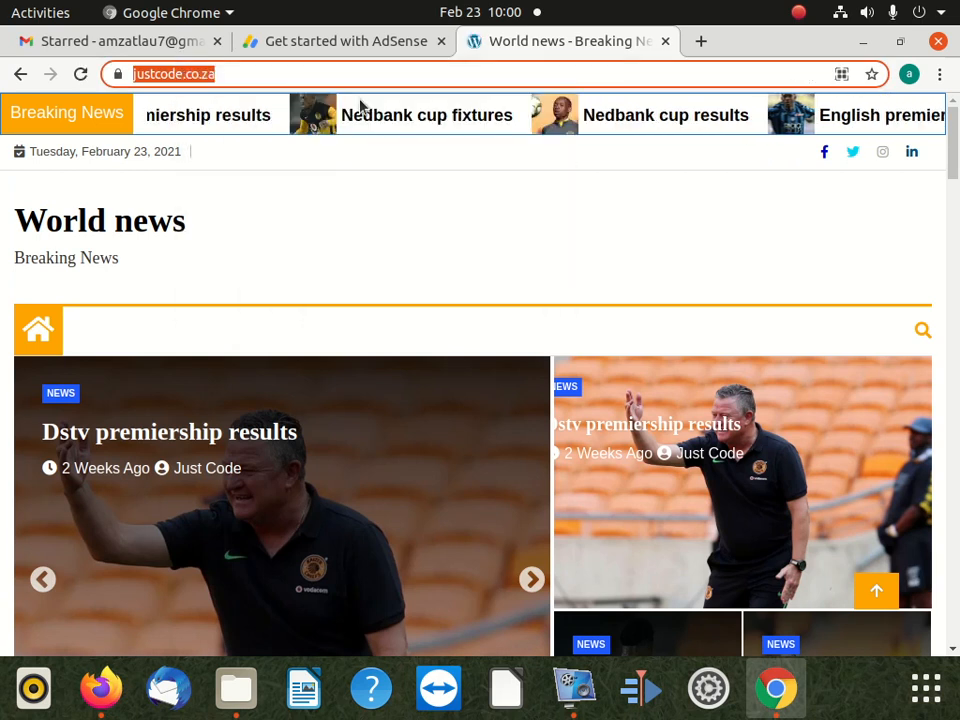
{"action": "left_click", "coordinate": [145, 75]}
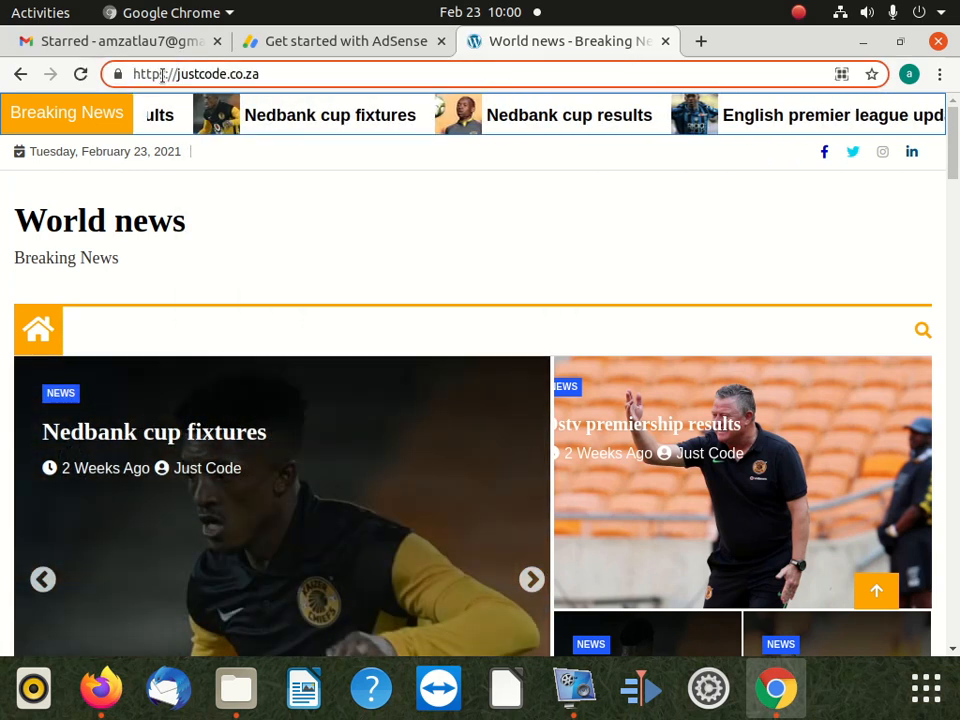
{"action": "triple_click", "coordinate": [162, 75]}
{"action": "right_click", "coordinate": [162, 75]}
{"action": "left_click", "coordinate": [242, 149]}
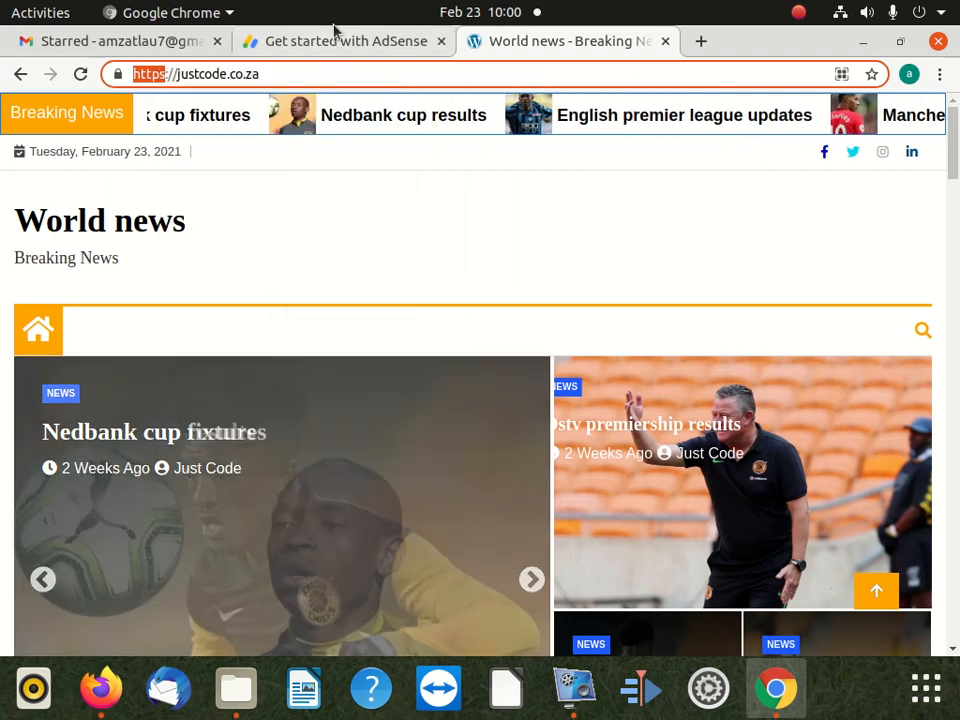
{"action": "left_click", "coordinate": [335, 36]}
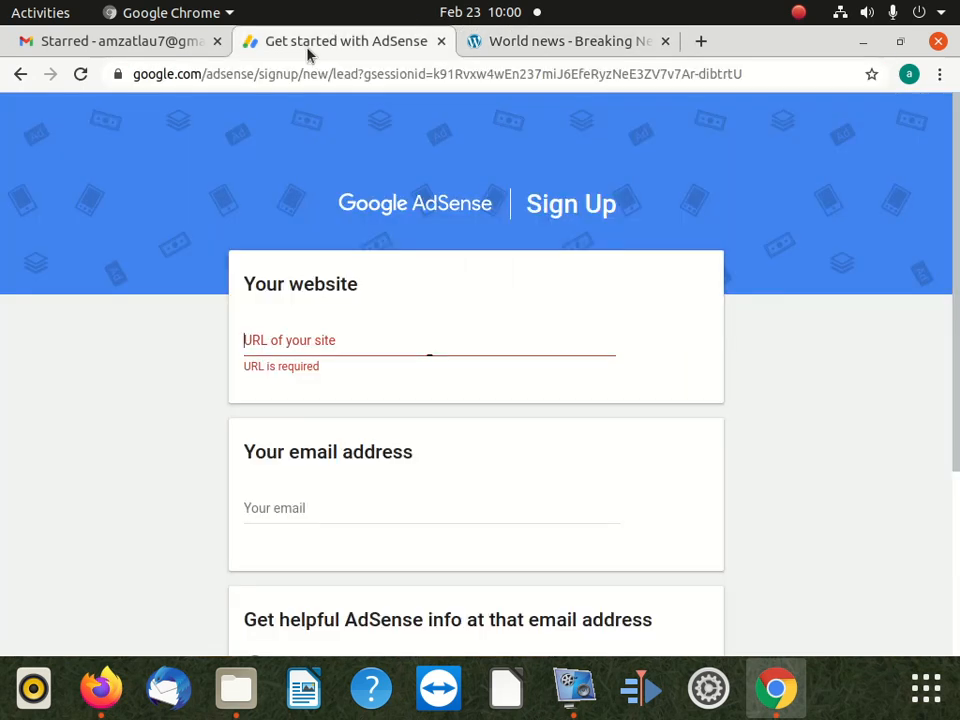
{"action": "right_click", "coordinate": [303, 339]}
{"action": "left_click", "coordinate": [382, 458]}
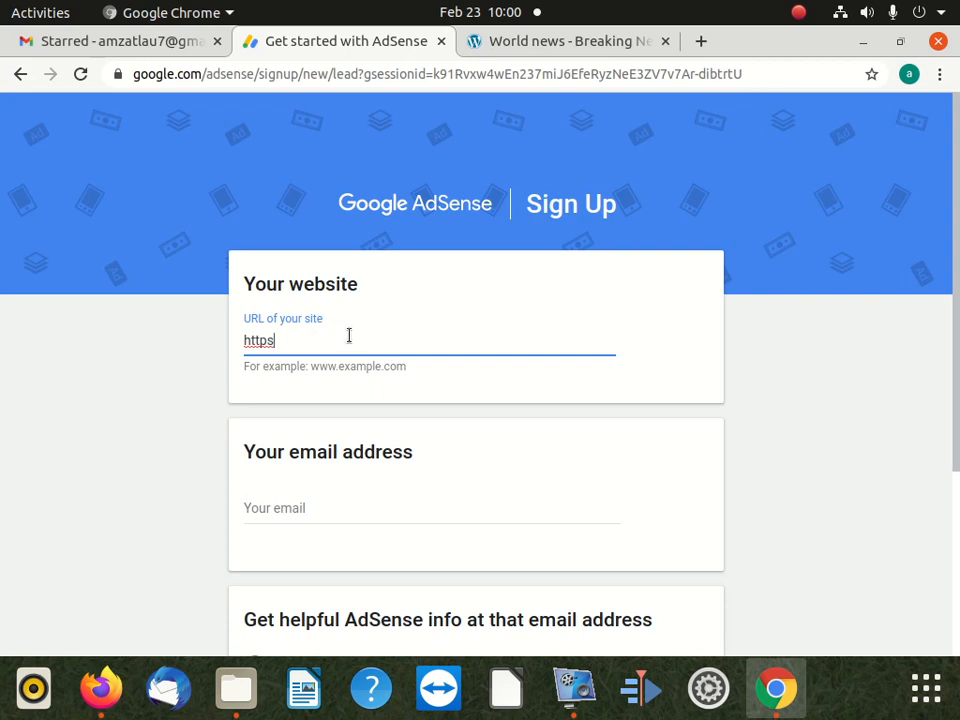
{"action": "key", "text": "BackSpace"}
{"action": "key", "text": "BackSpace"}
{"action": "key", "text": "BackSpace"}
{"action": "key", "text": "BackSpace"}
{"action": "key", "text": "BackSpace"}
{"action": "type", "text": "https://"}
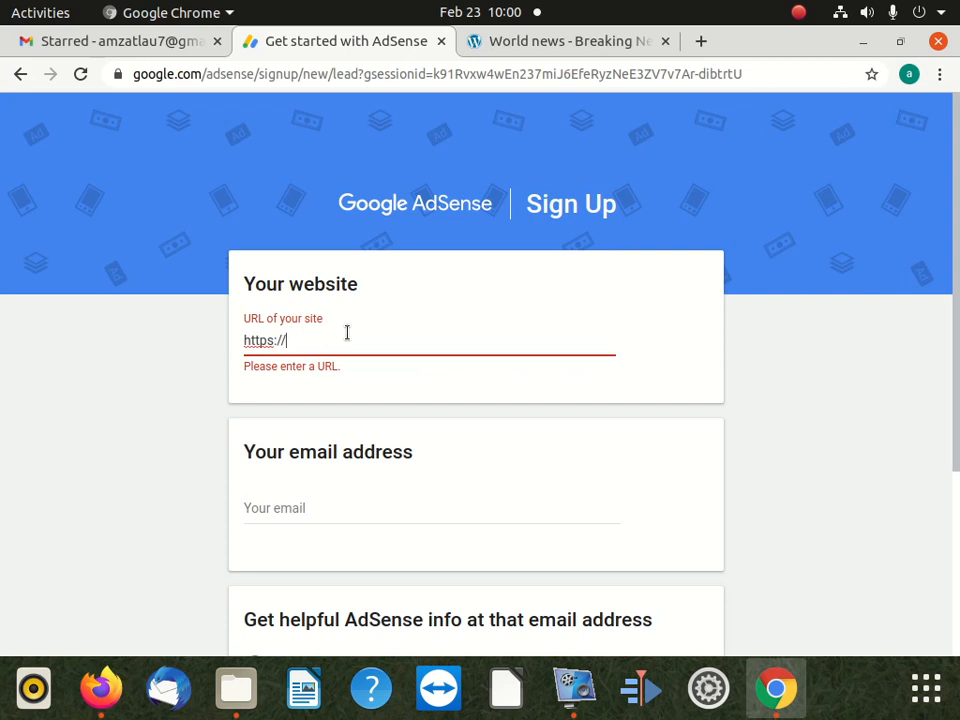
{"action": "key", "text": "BackSpace"}
{"action": "key", "text": "BackSpace"}
{"action": "key", "text": "BackSpace"}
{"action": "key", "text": "BackSpace"}
{"action": "key", "text": "BackSpace"}
{"action": "key", "text": "BackSpace"}
{"action": "key", "text": "BackSpace"}
{"action": "key", "text": "BackSpace"}
{"action": "type", "text": "w"}
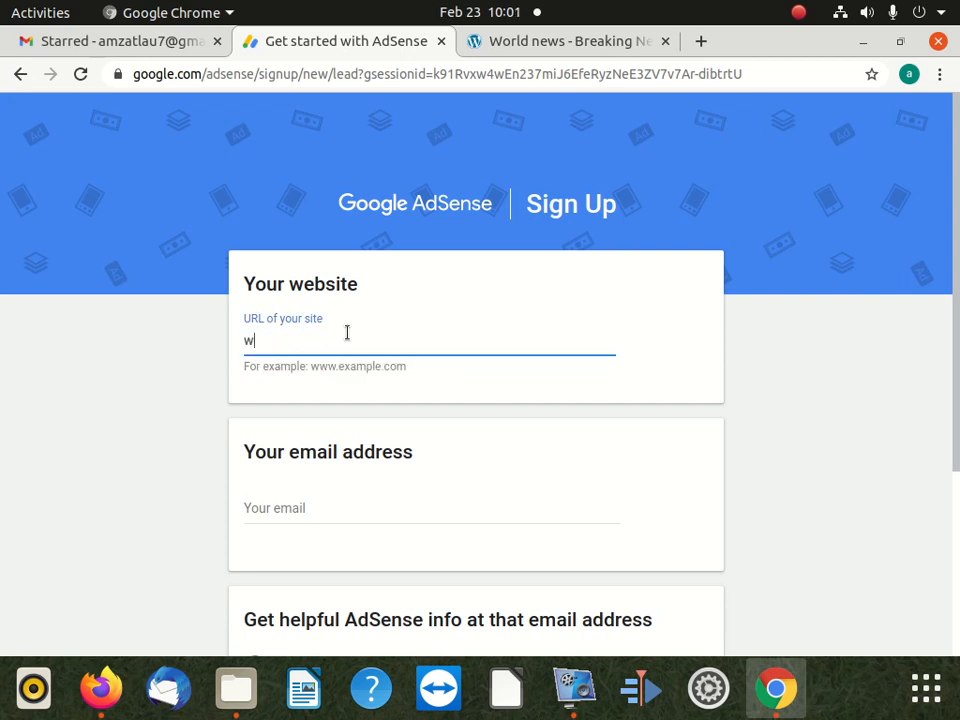
{"action": "type", "text": "ww.justcode.co.za"}
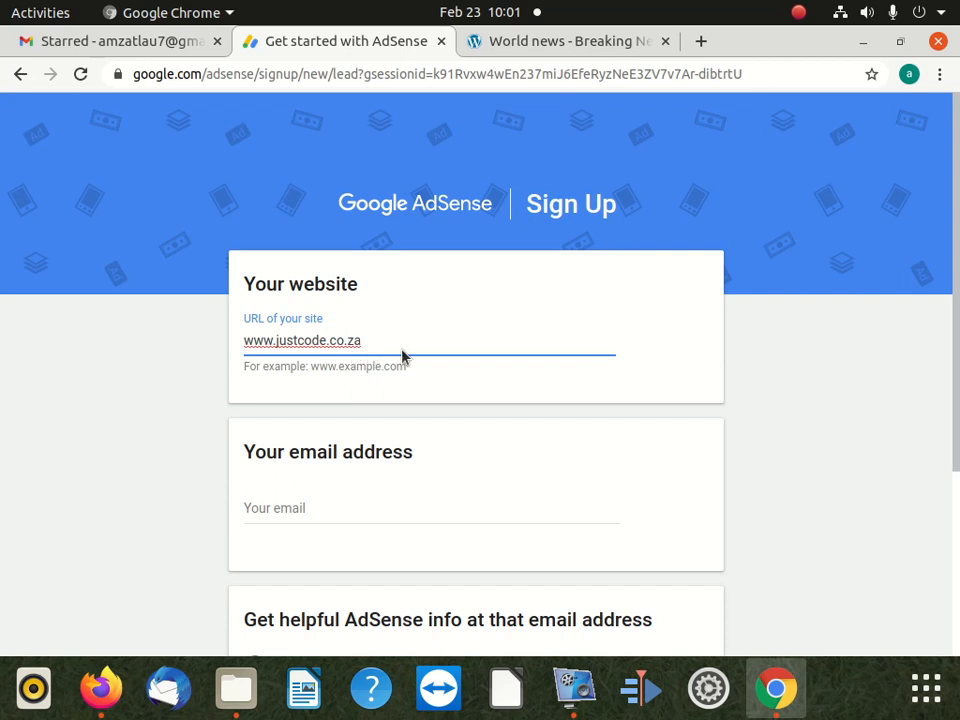
Fill in the e-mail address on the sign-up form with the suggested account e-mail
{"action": "scroll", "coordinate": [328, 435], "scroll_direction": "down", "scroll_amount": 3}
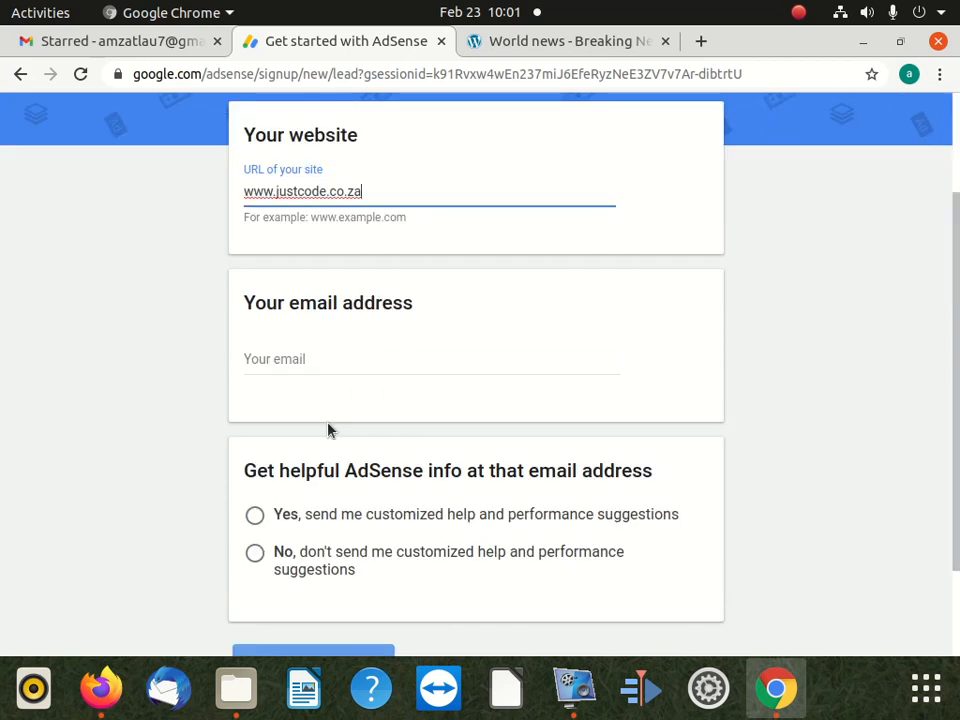
{"action": "left_click", "coordinate": [332, 368]}
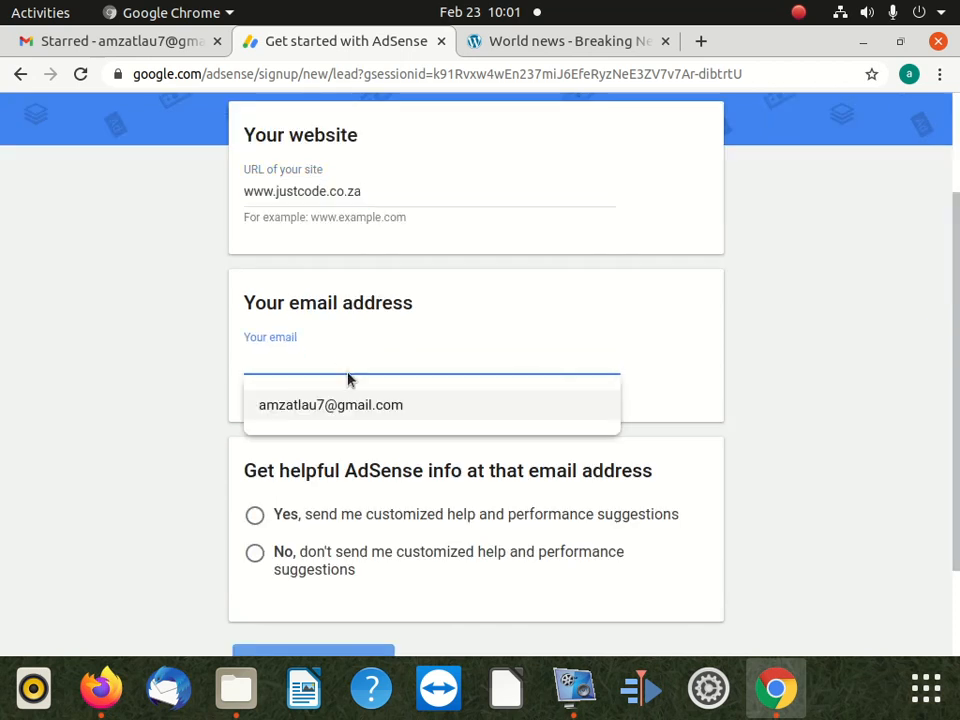
{"action": "left_click", "coordinate": [387, 408]}
Choose Yes for customized help and performance suggestions, and save the form to continue
{"action": "scroll", "coordinate": [400, 360], "scroll_direction": "down", "scroll_amount": 3}
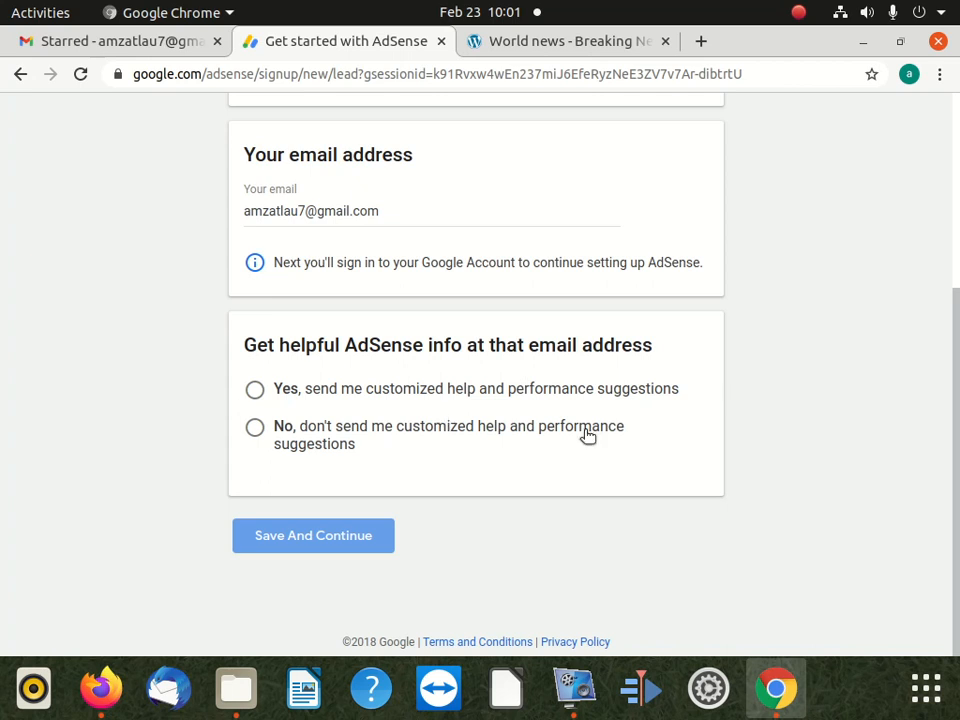
{"action": "left_click", "coordinate": [257, 394]}
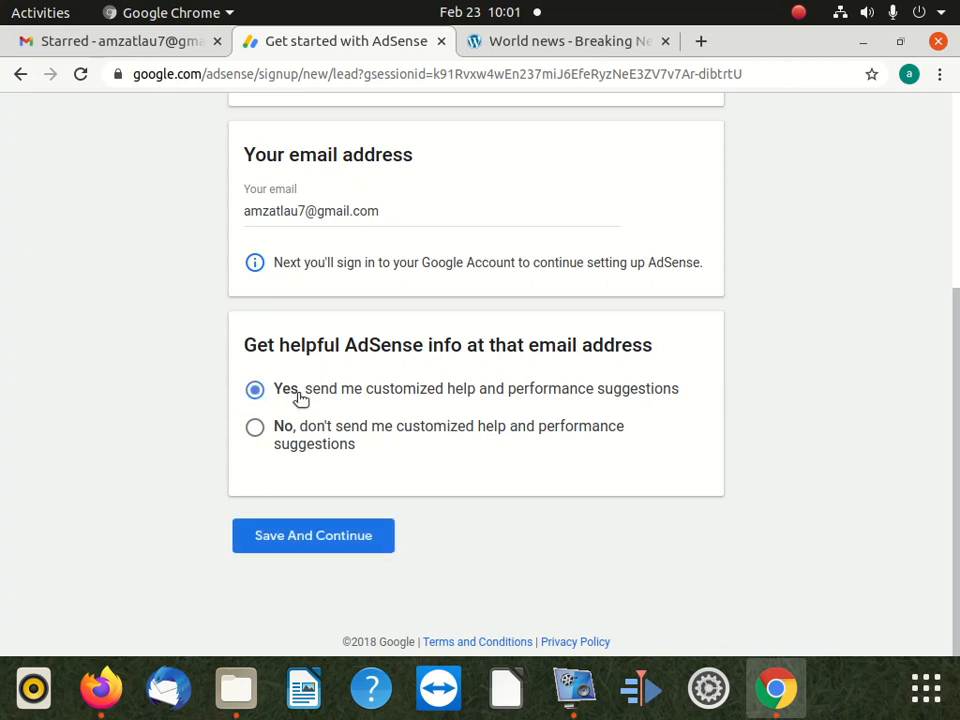
{"action": "left_click", "coordinate": [324, 544]}
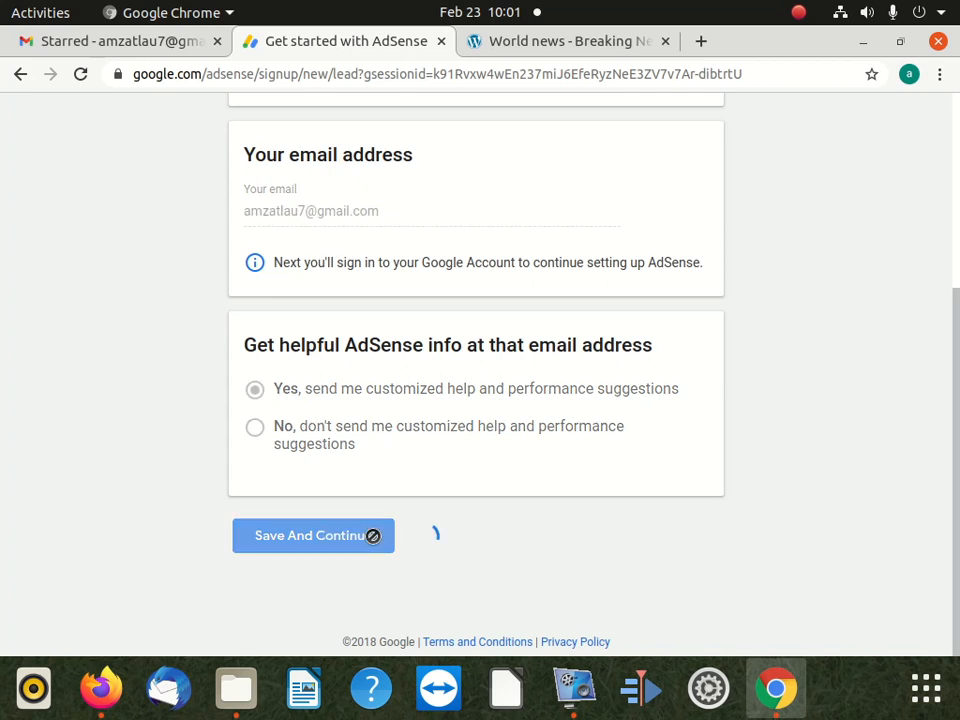
Review the account details, country selection and Terms and Conditions sections of the sign-up page
{"action": "scroll", "coordinate": [415, 523], "scroll_direction": "up", "scroll_amount": 1}
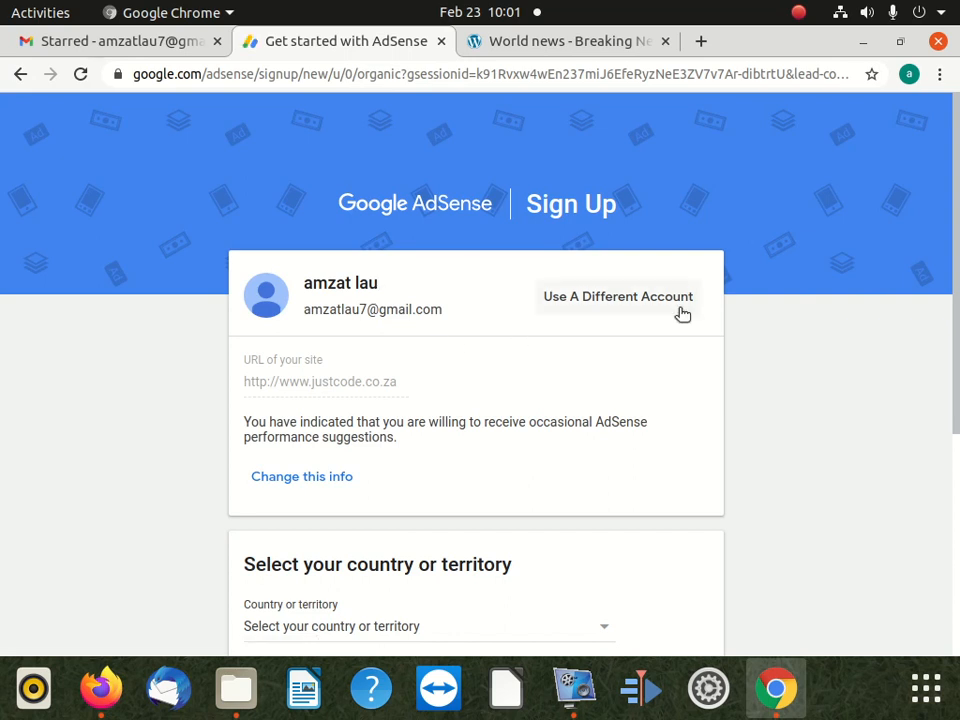
{"action": "scroll", "coordinate": [450, 325], "scroll_direction": "down", "scroll_amount": 3}
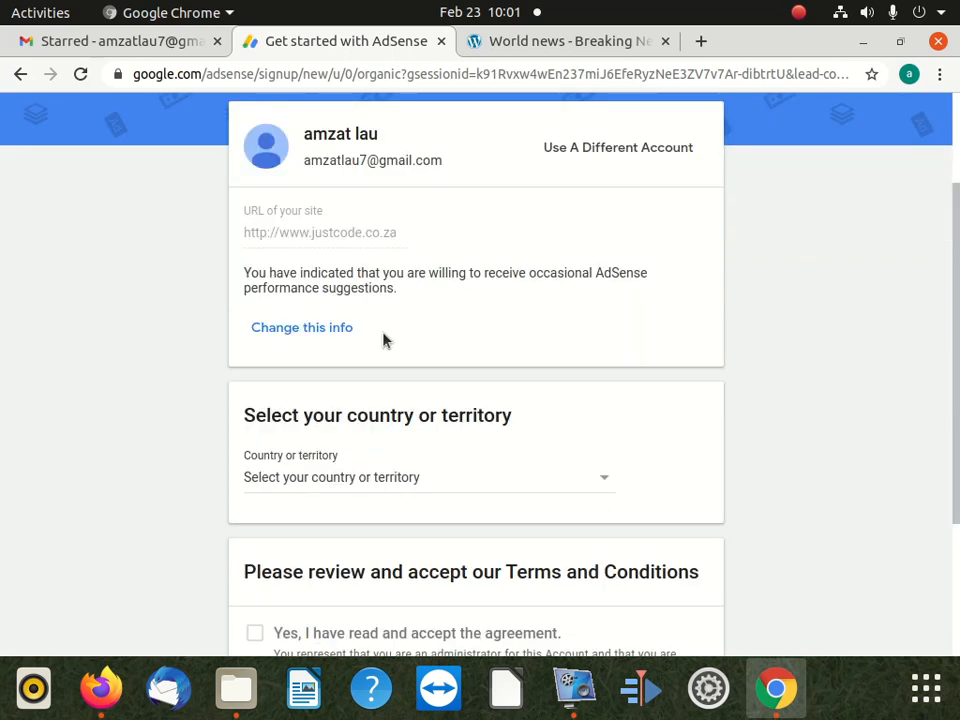
{"action": "scroll", "coordinate": [384, 339], "scroll_direction": "up", "scroll_amount": 1}
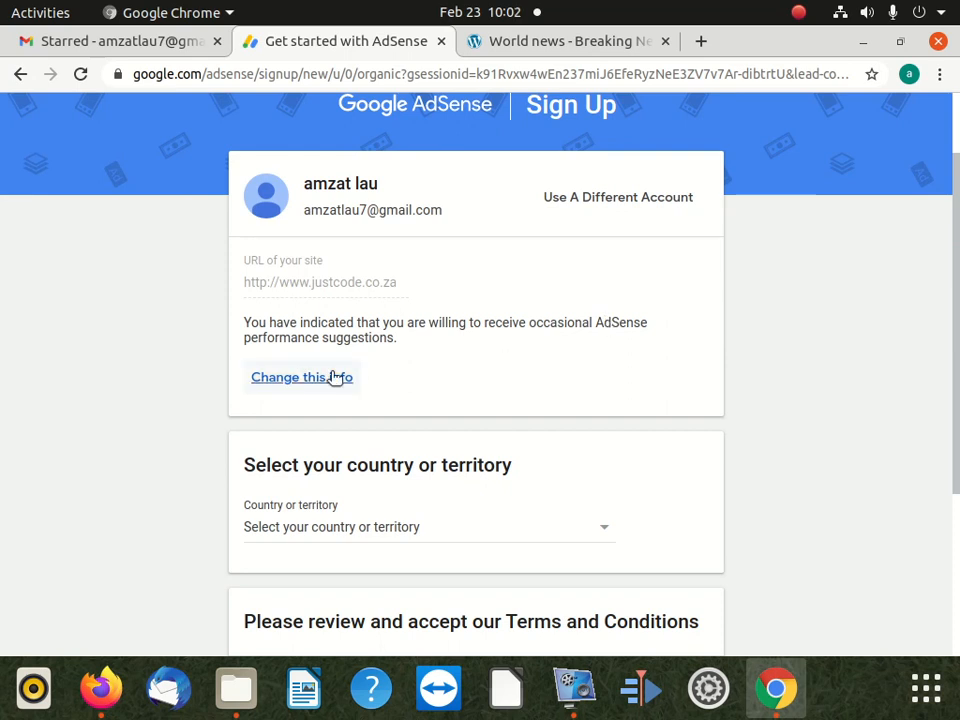
{"action": "scroll", "coordinate": [433, 388], "scroll_direction": "down", "scroll_amount": 5}
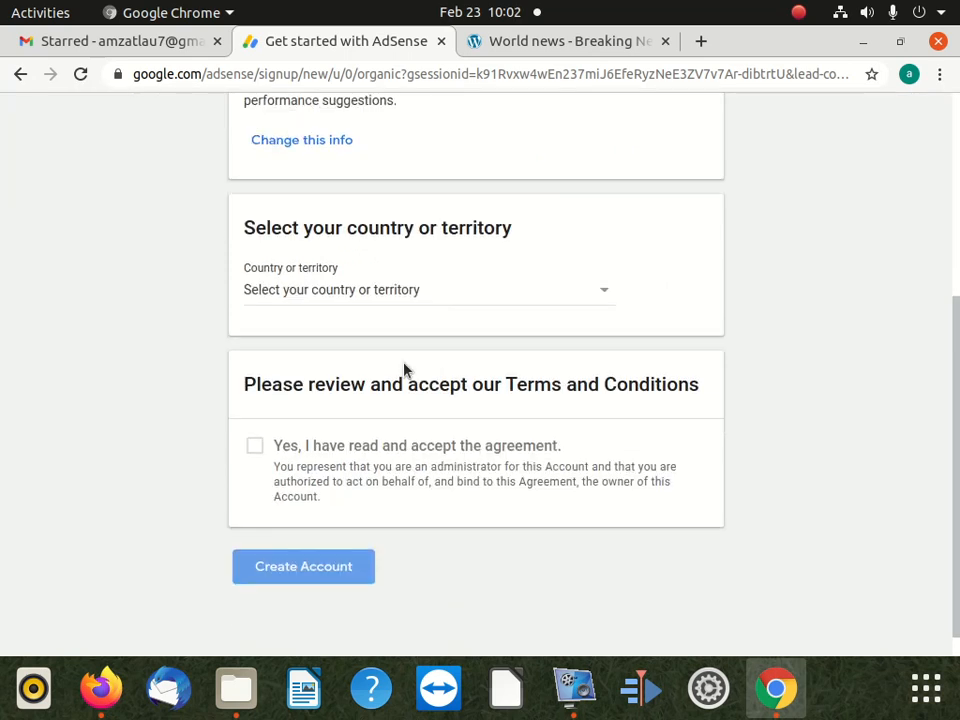
{"action": "scroll", "coordinate": [405, 371], "scroll_direction": "down", "scroll_amount": 1}
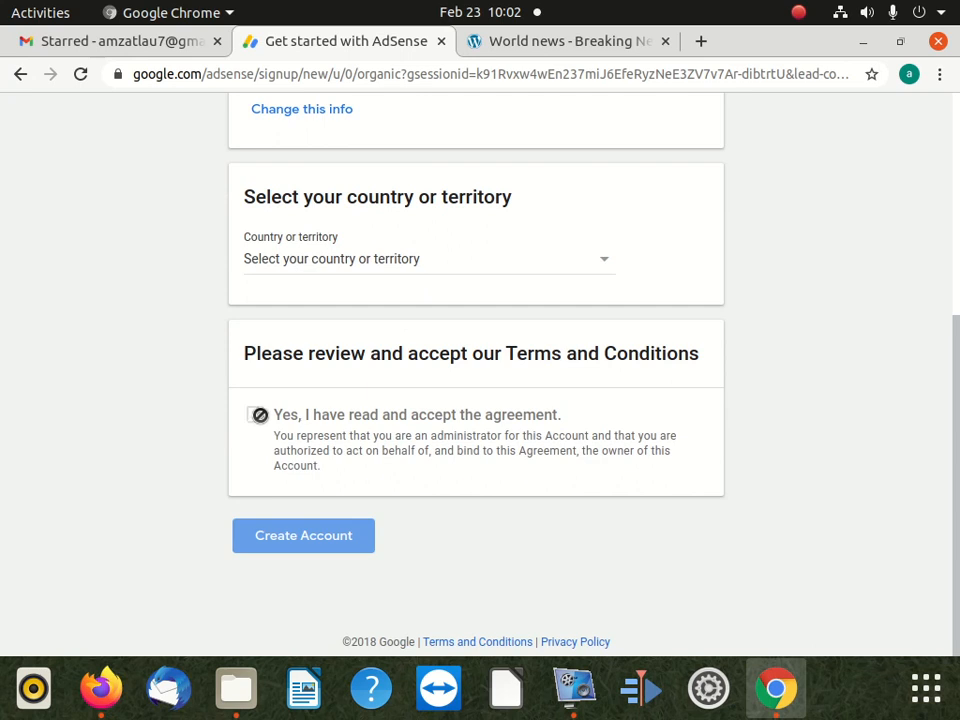
{"action": "scroll", "coordinate": [370, 448], "scroll_direction": "up", "scroll_amount": 2}
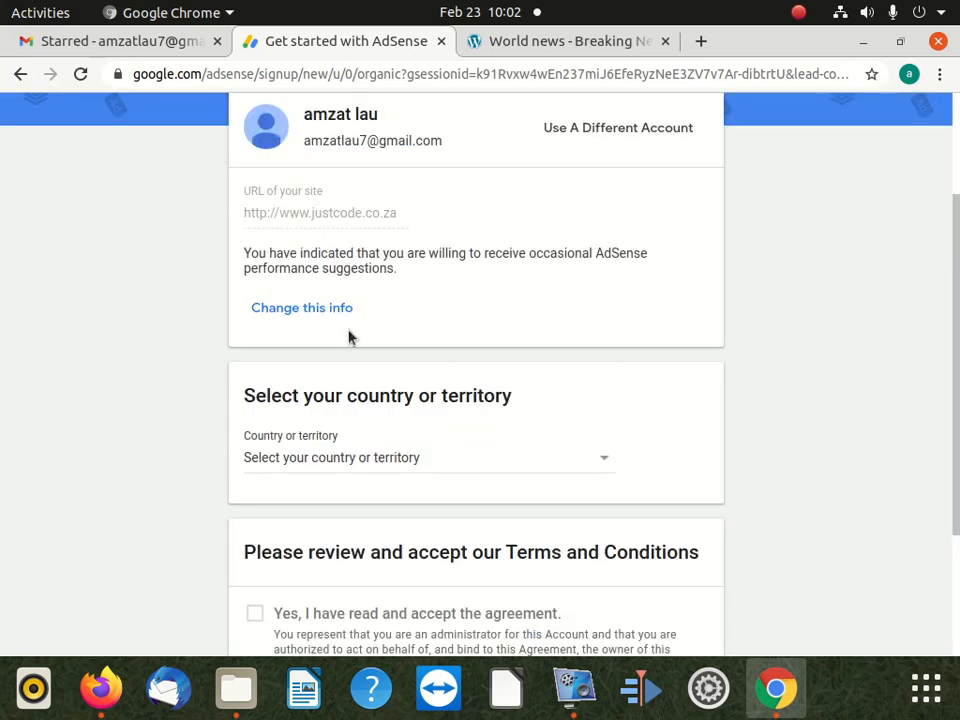
Select South Africa as the country or territory on the AdSense sign-up form
{"action": "scroll", "coordinate": [380, 300], "scroll_direction": "up", "scroll_amount": 1}
{"action": "scroll", "coordinate": [424, 287], "scroll_direction": "up", "scroll_amount": 1}
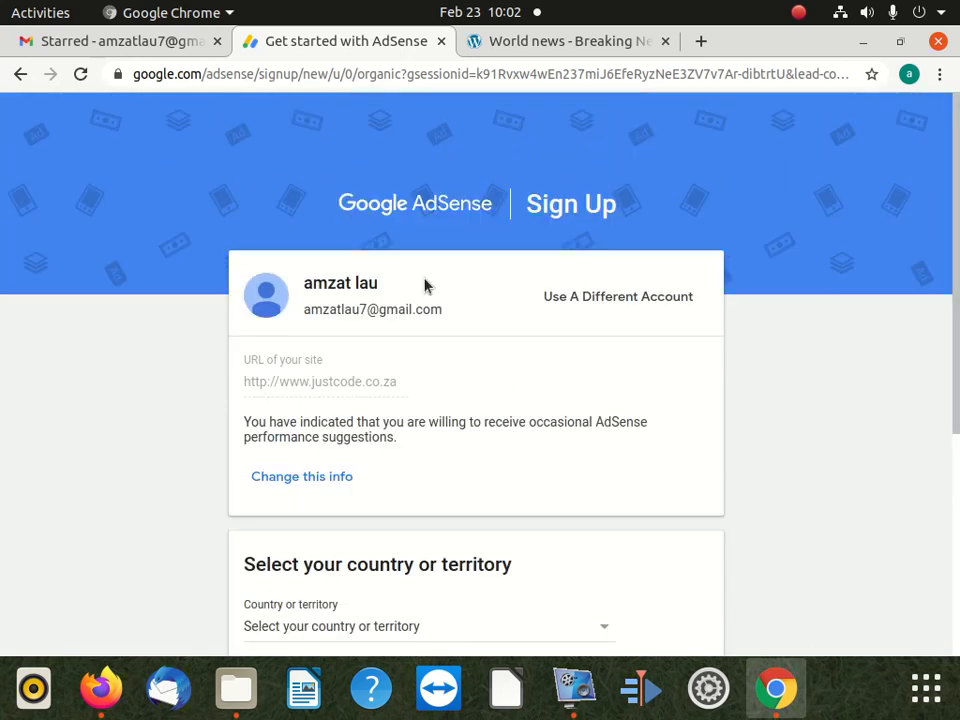
{"action": "scroll", "coordinate": [424, 287], "scroll_direction": "down", "scroll_amount": 5}
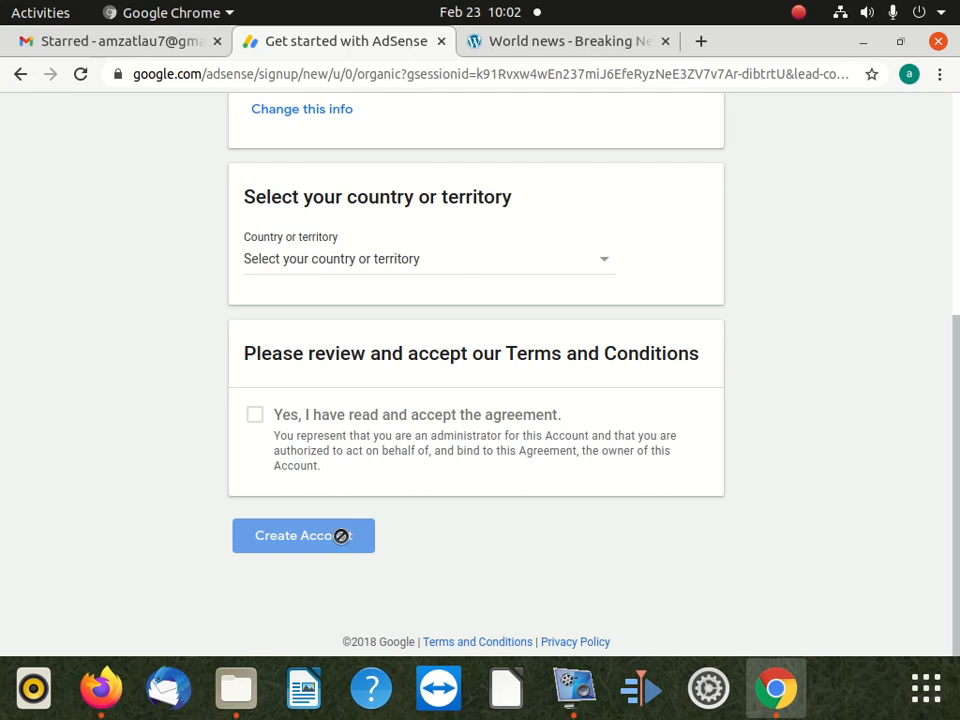
{"action": "scroll", "coordinate": [341, 536], "scroll_direction": "up", "scroll_amount": 3}
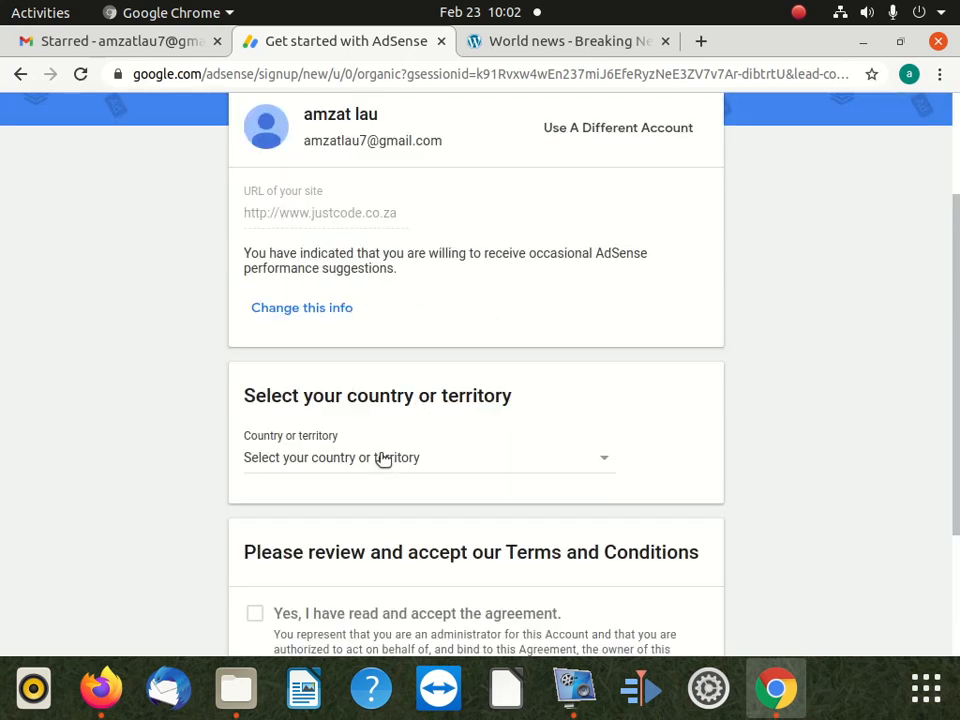
{"action": "left_click", "coordinate": [383, 458]}
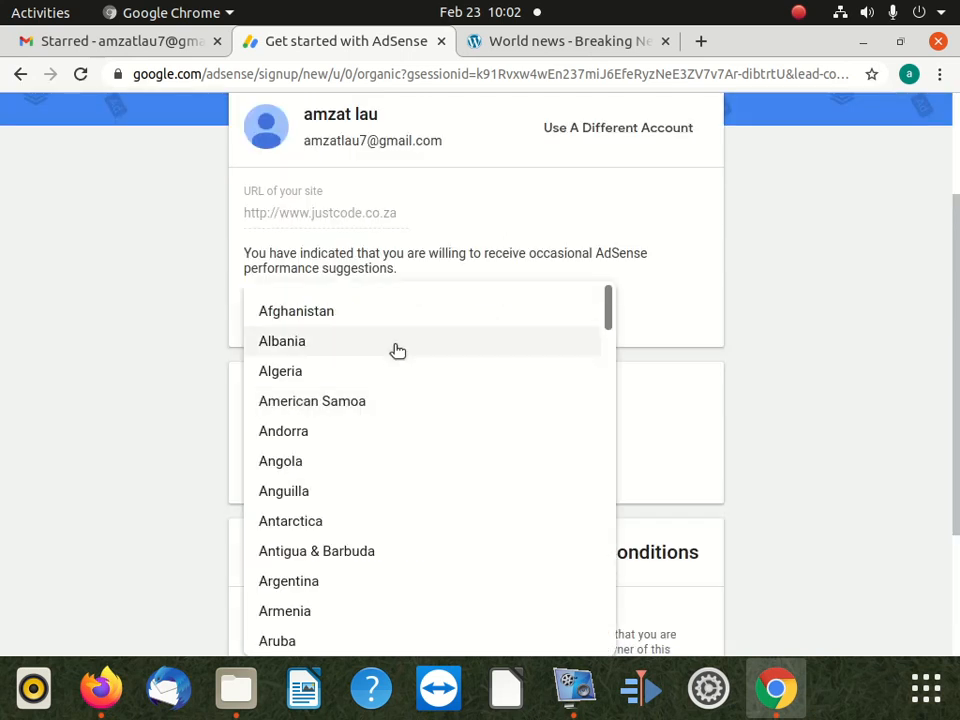
{"action": "scroll", "coordinate": [397, 350], "scroll_direction": "down", "scroll_amount": 20}
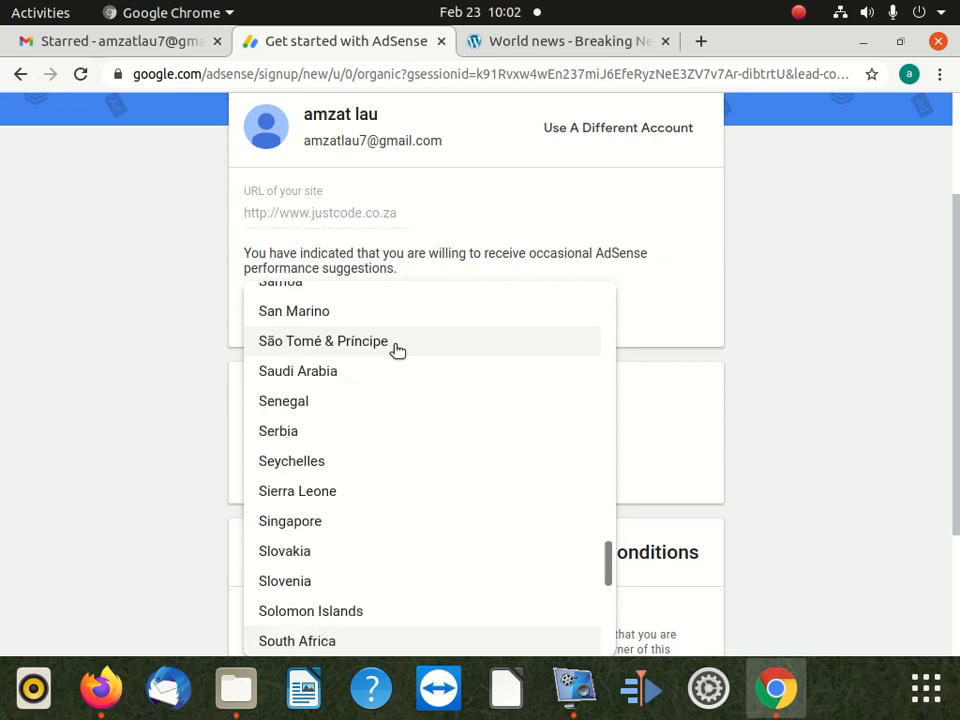
{"action": "left_click", "coordinate": [325, 645]}
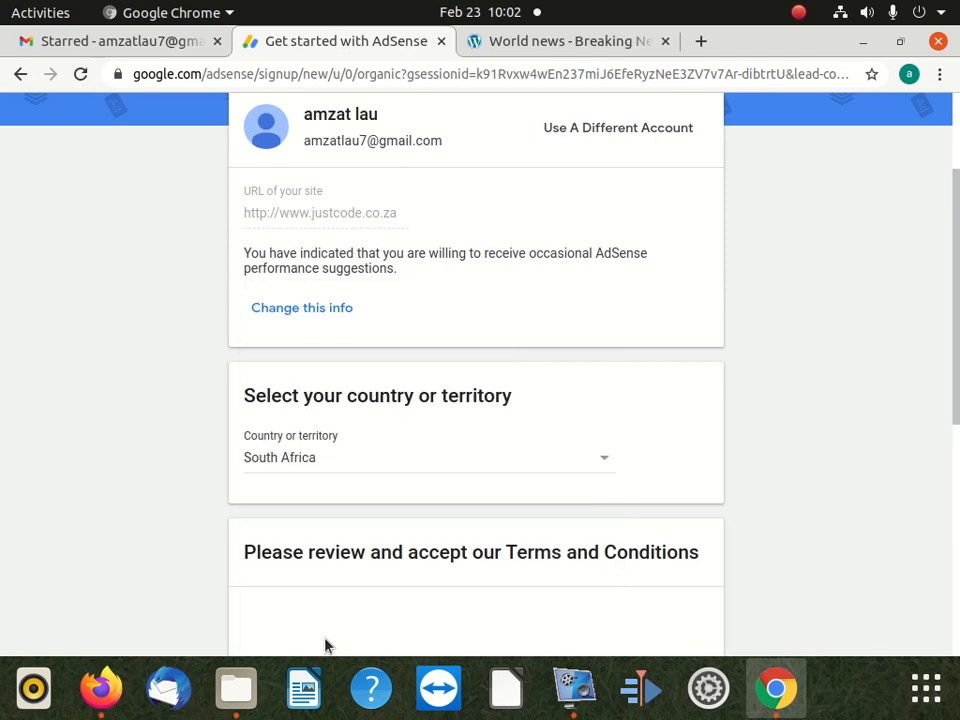
Read through the AdSense Online Terms of Service, including the account access section, to the end of the agreement
{"action": "scroll", "coordinate": [422, 452], "scroll_direction": "down", "scroll_amount": 5}
{"action": "scroll", "coordinate": [407, 444], "scroll_direction": "down", "scroll_amount": 10}
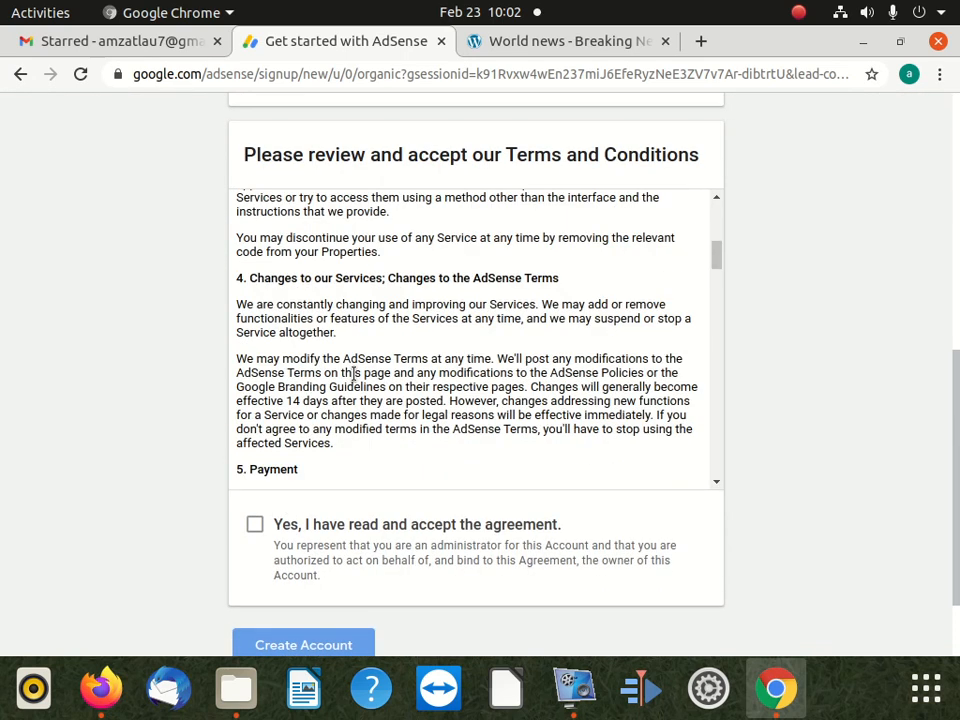
{"action": "scroll", "coordinate": [354, 373], "scroll_direction": "down", "scroll_amount": 3}
{"action": "scroll", "coordinate": [354, 373], "scroll_direction": "up", "scroll_amount": 12}
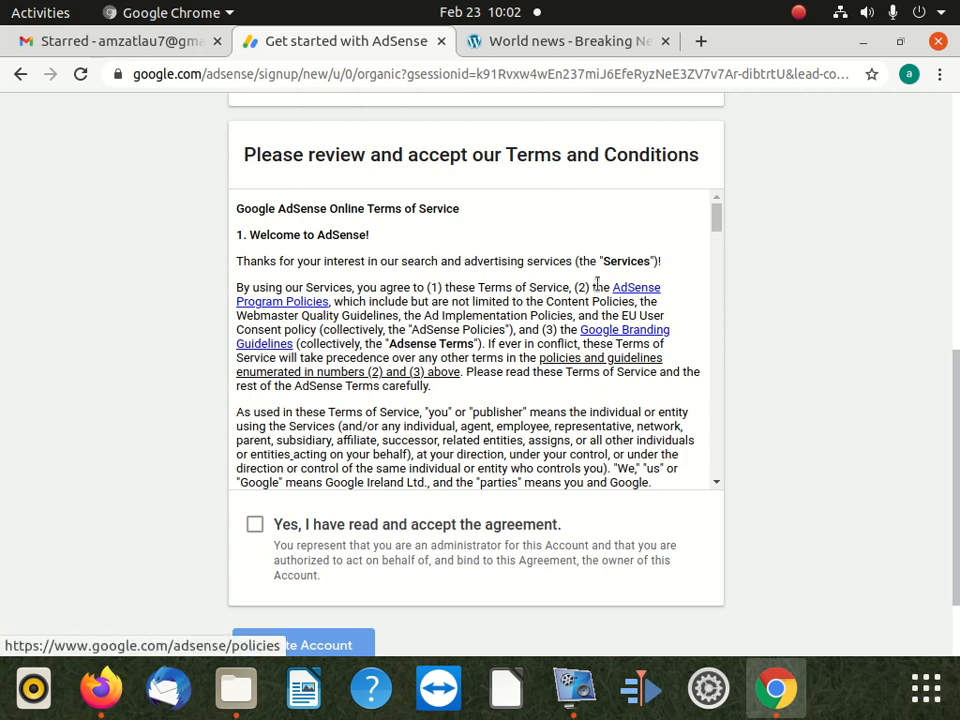
{"action": "scroll", "coordinate": [392, 279], "scroll_direction": "down", "scroll_amount": 3}
{"action": "scroll", "coordinate": [296, 300], "scroll_direction": "down", "scroll_amount": 1}
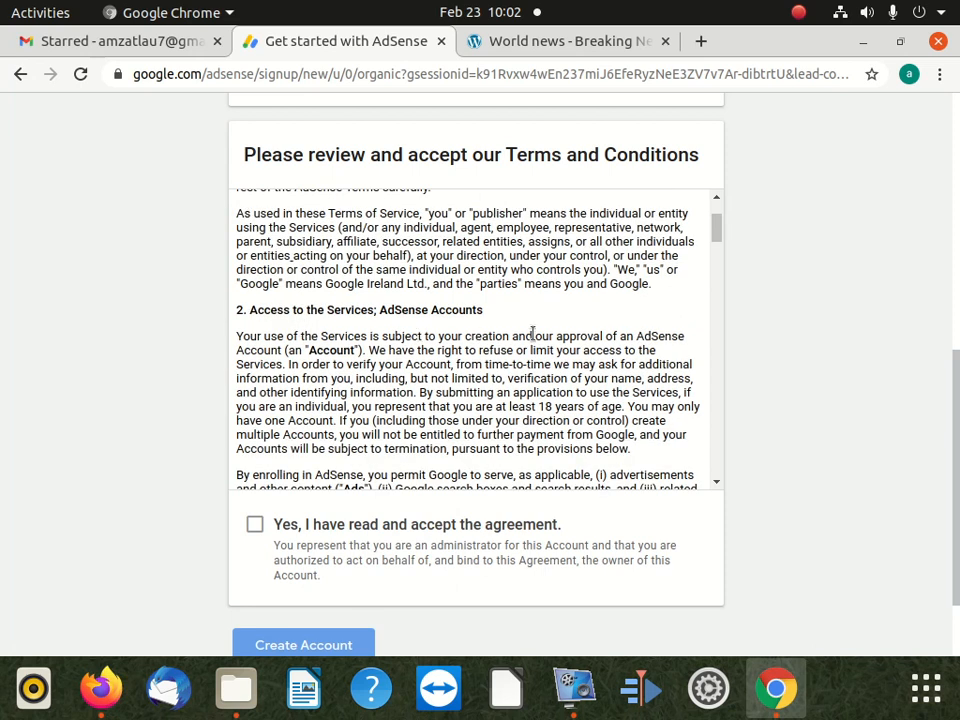
{"action": "scroll", "coordinate": [407, 345], "scroll_direction": "down", "scroll_amount": 2}
{"action": "scroll", "coordinate": [403, 340], "scroll_direction": "up", "scroll_amount": 1}
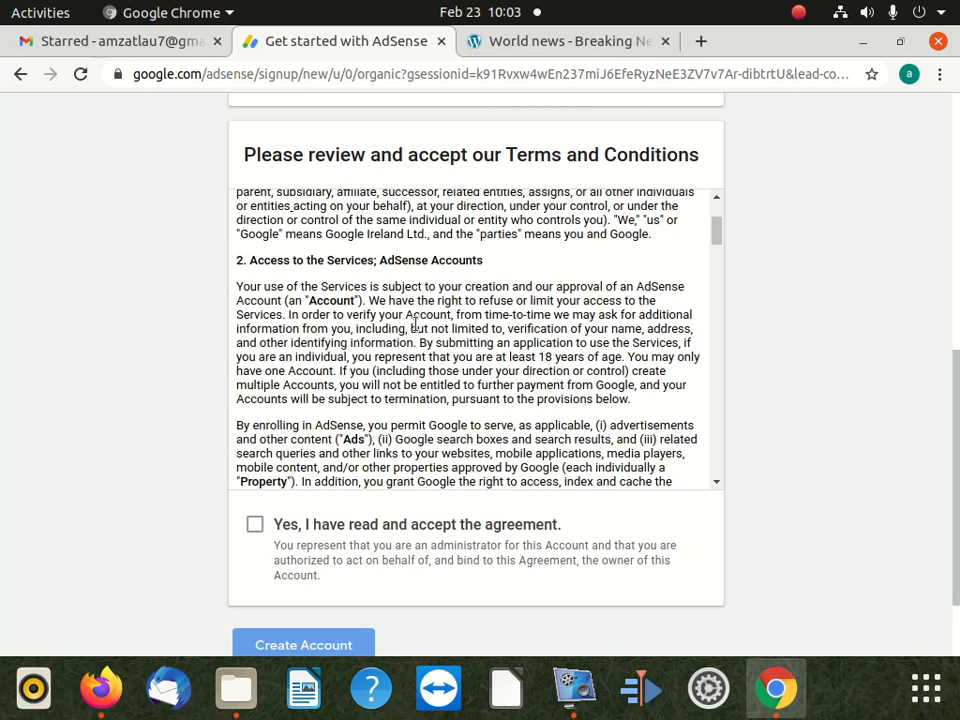
{"action": "scroll", "coordinate": [384, 330], "scroll_direction": "down", "scroll_amount": 7}
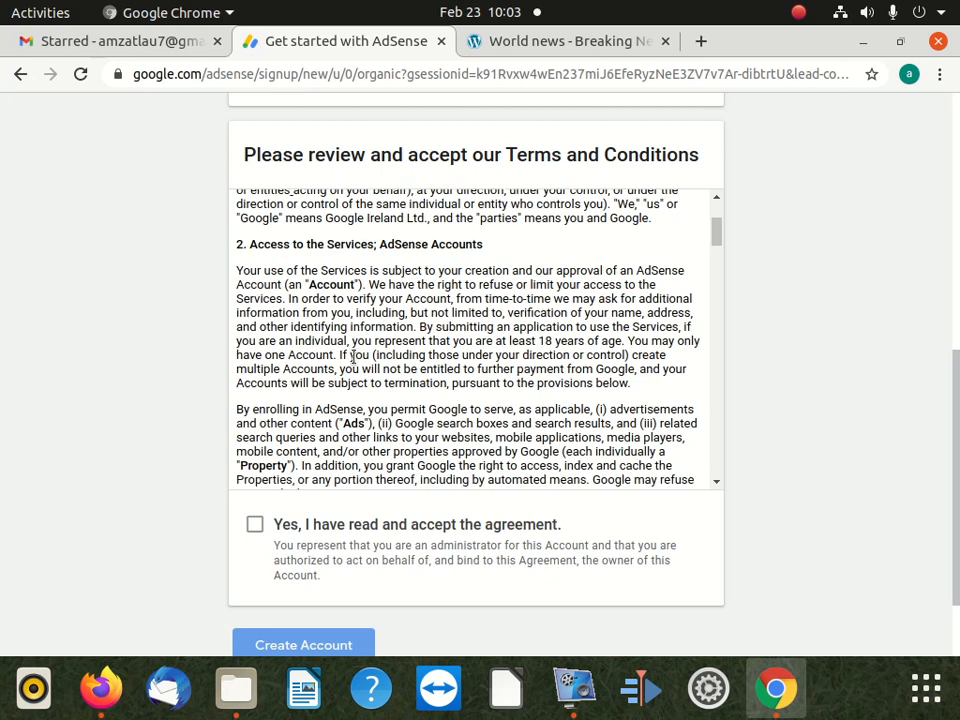
{"action": "scroll", "coordinate": [334, 348], "scroll_direction": "down", "scroll_amount": 20}
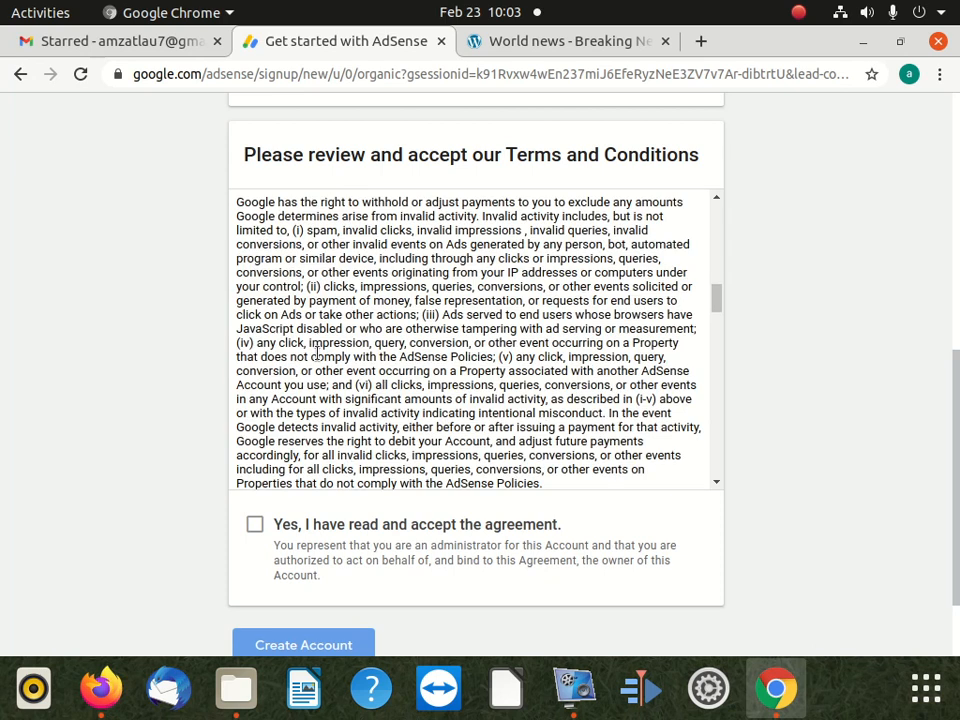
{"action": "scroll", "coordinate": [332, 355], "scroll_direction": "down", "scroll_amount": 20}
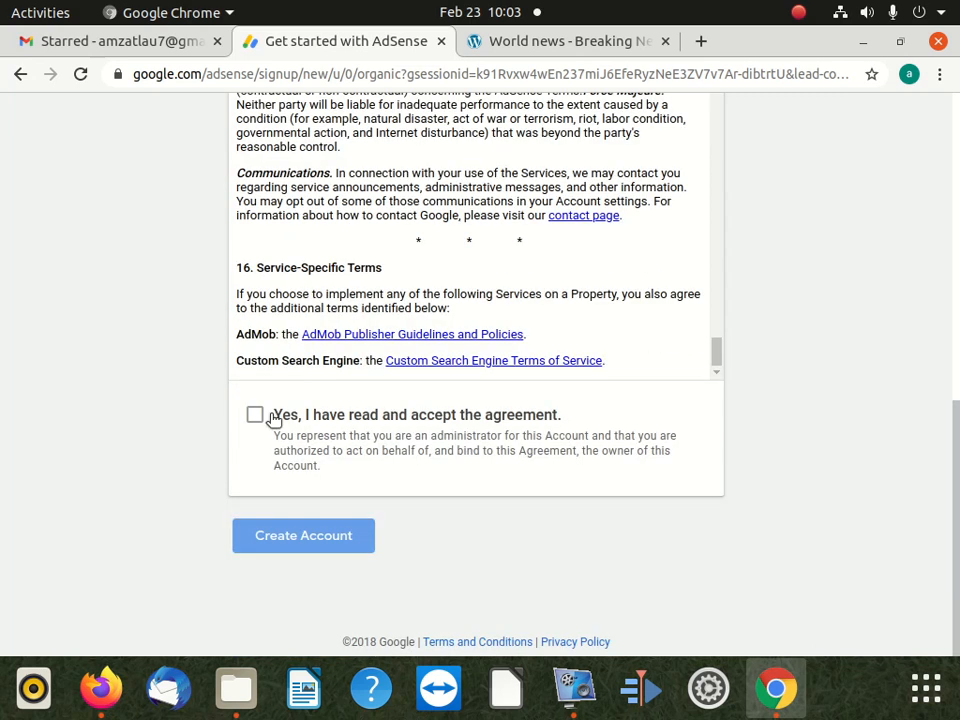
Accept the AdSense agreement and create the account, continuing past the "Ads made easy" introduction
{"action": "left_click", "coordinate": [255, 416]}
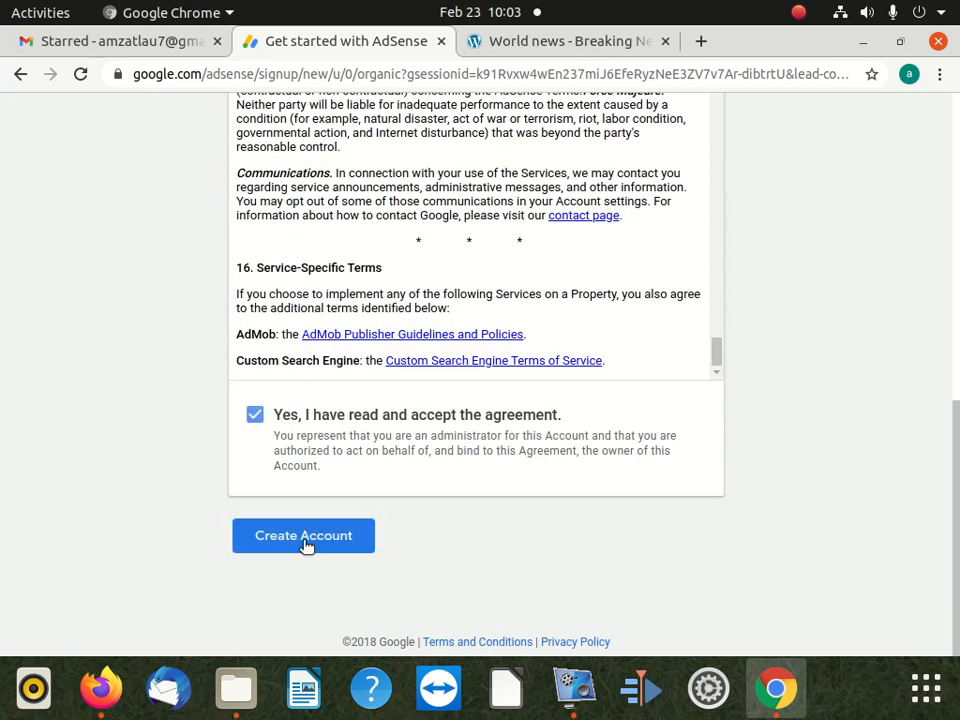
{"action": "left_click", "coordinate": [306, 540]}
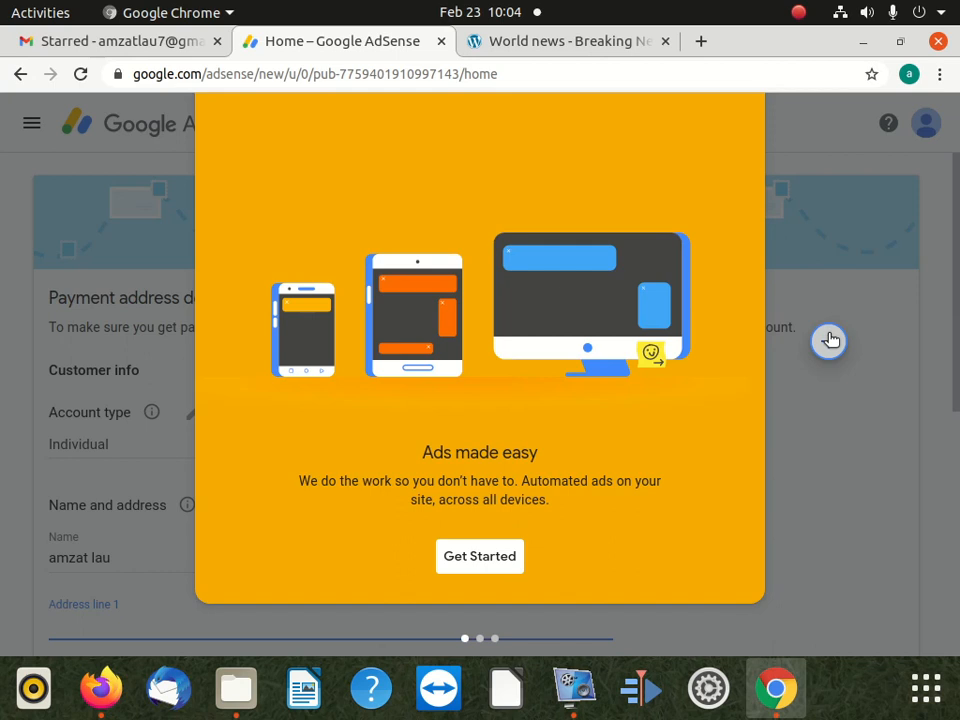
{"action": "left_click", "coordinate": [512, 566]}
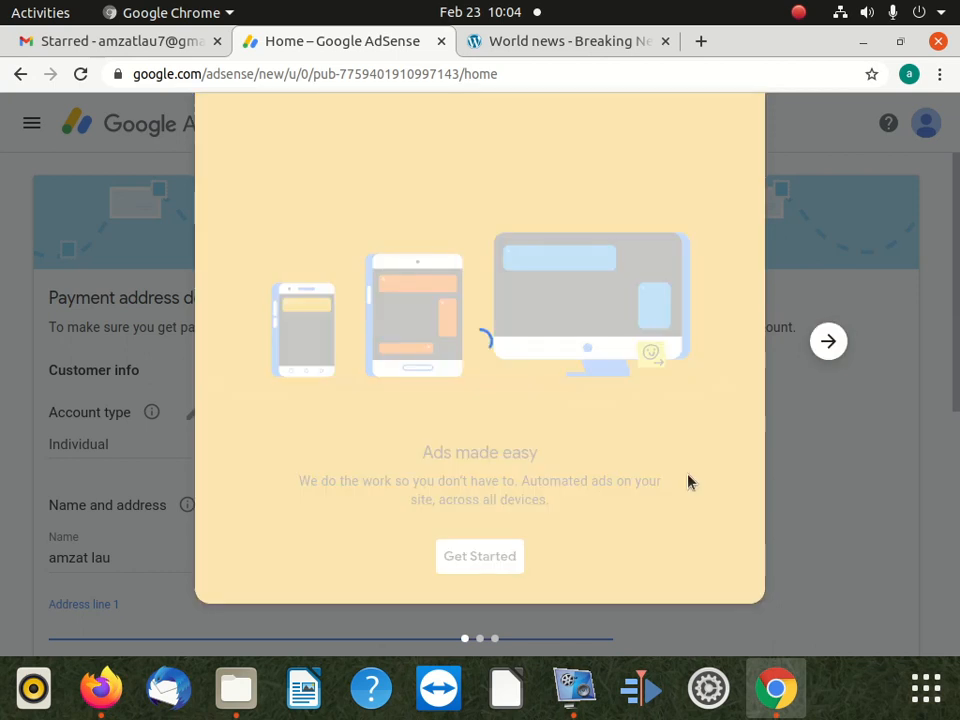
Review the payment address form, from the account type and name to the postal code and optional phone number fields
{"action": "scroll", "coordinate": [230, 446], "scroll_direction": "down", "scroll_amount": 2}
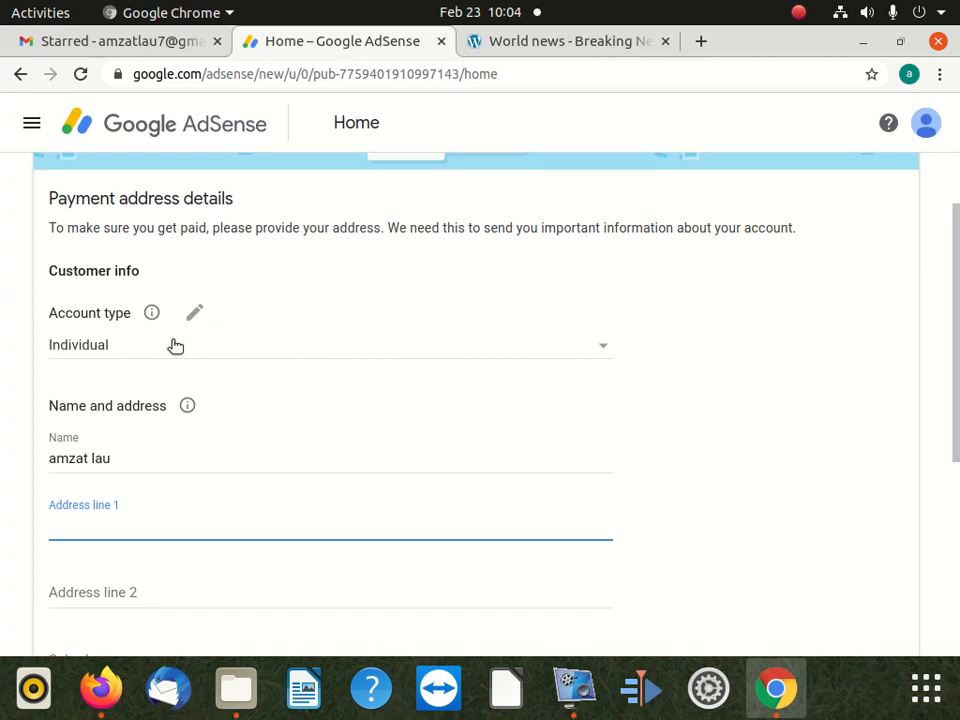
{"action": "scroll", "coordinate": [251, 400], "scroll_direction": "down", "scroll_amount": 2}
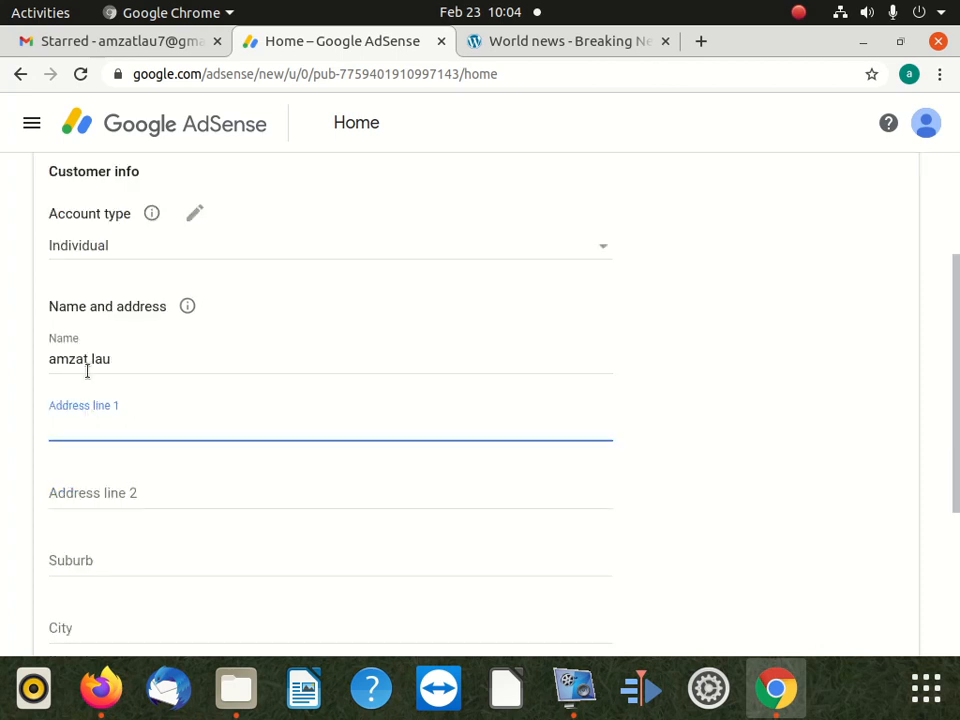
{"action": "scroll", "coordinate": [165, 404], "scroll_direction": "down", "scroll_amount": 3}
{"action": "scroll", "coordinate": [165, 404], "scroll_direction": "down", "scroll_amount": 3}
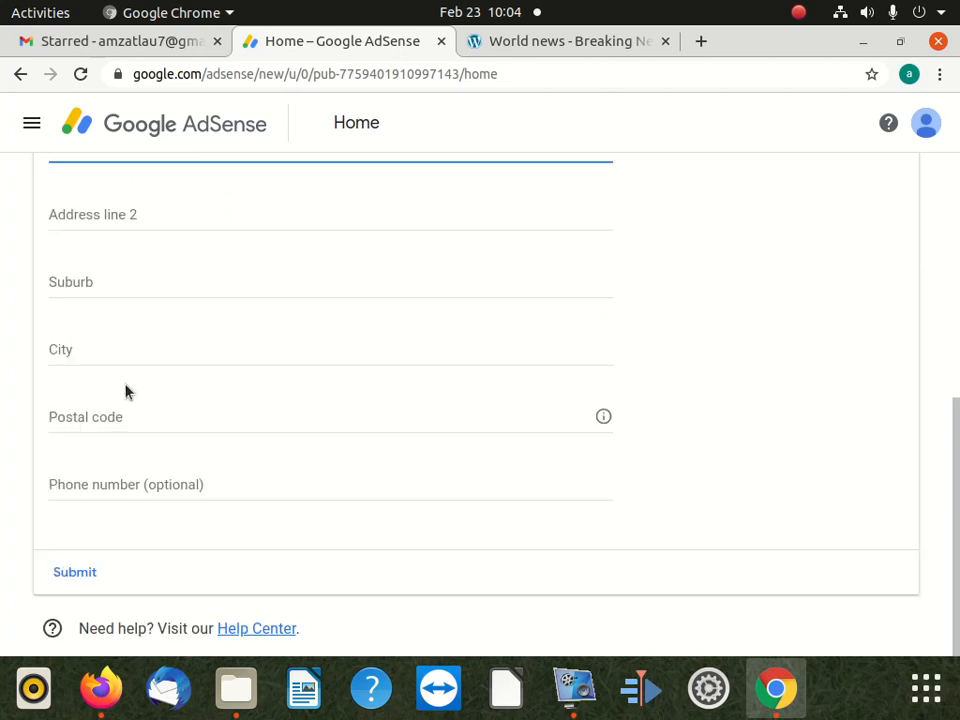
{"action": "scroll", "coordinate": [246, 409], "scroll_direction": "up", "scroll_amount": 2}
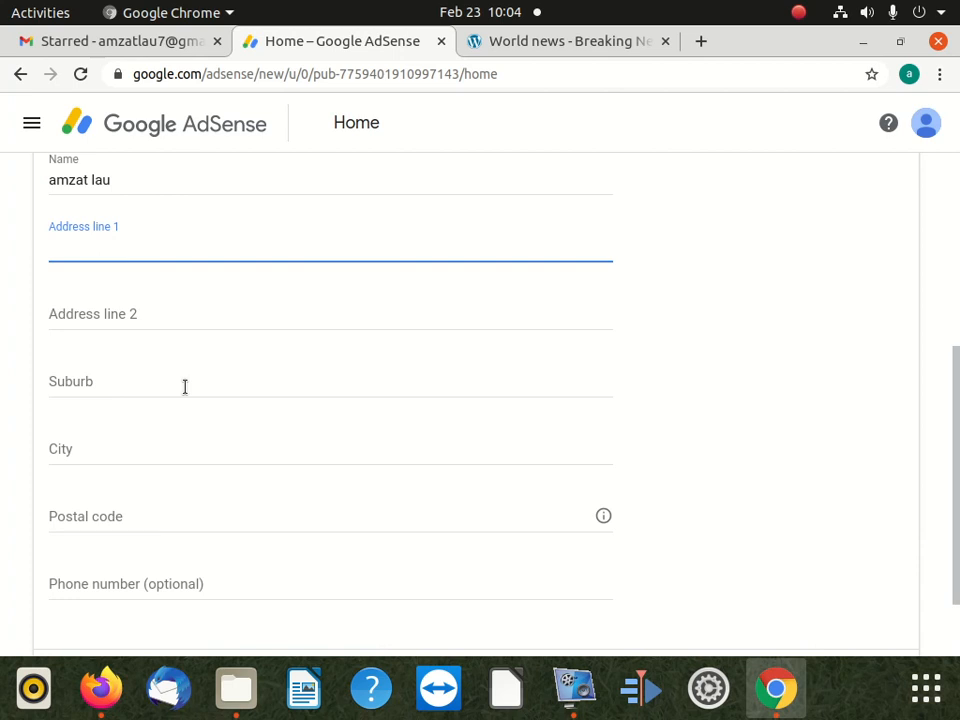
{"action": "left_click", "coordinate": [572, 689]}
{"action": "left_click", "coordinate": [343, 454]}
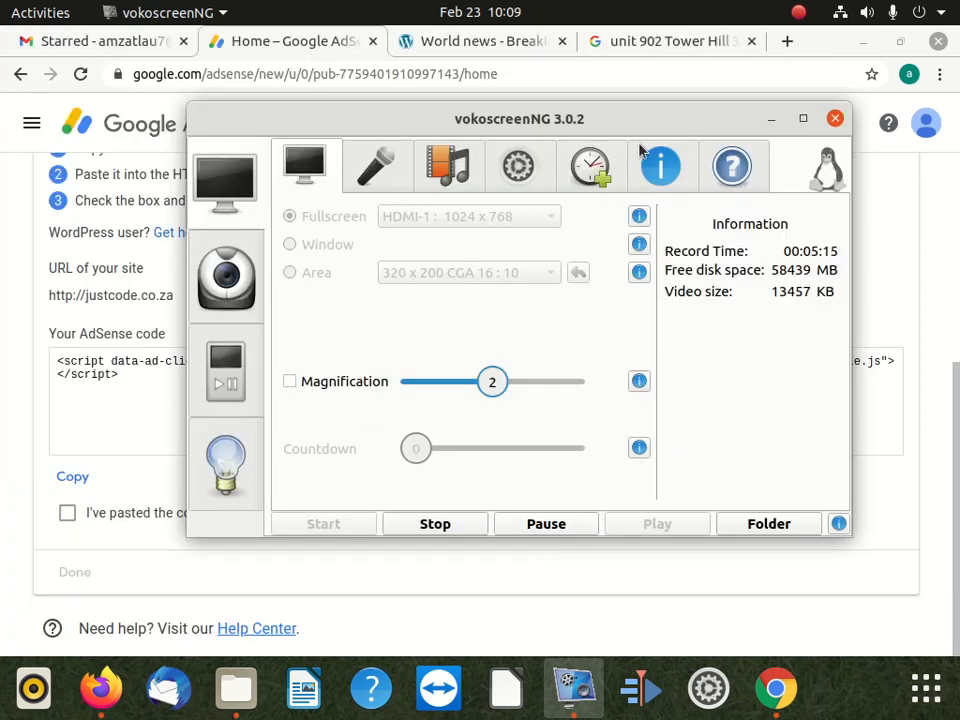
{"action": "left_click_drag", "start_coordinate": [640, 122], "coordinate": [606, 574]}
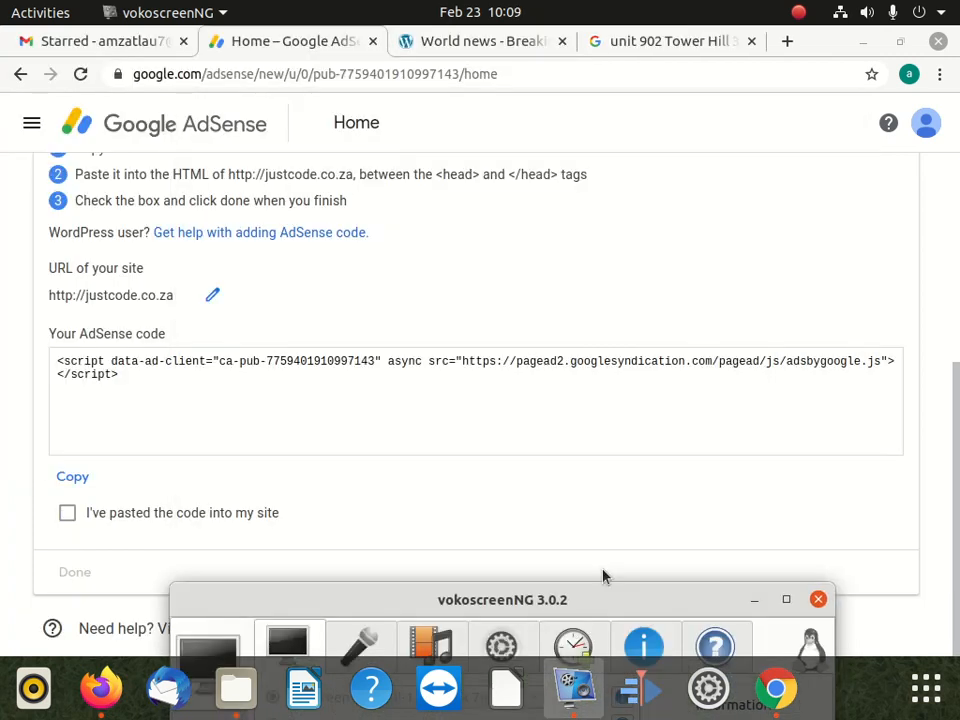
{"action": "left_click", "coordinate": [231, 412]}
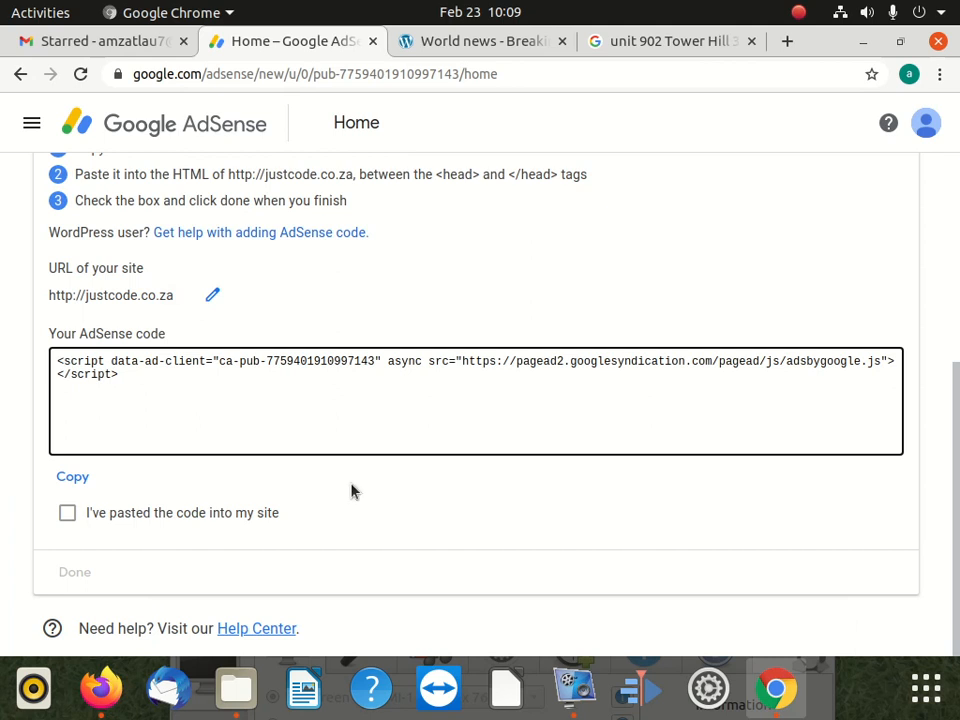
{"action": "left_click", "coordinate": [561, 699]}
{"action": "left_click_drag", "start_coordinate": [619, 604], "coordinate": [670, 632]}
{"action": "left_click", "coordinate": [159, 388]}
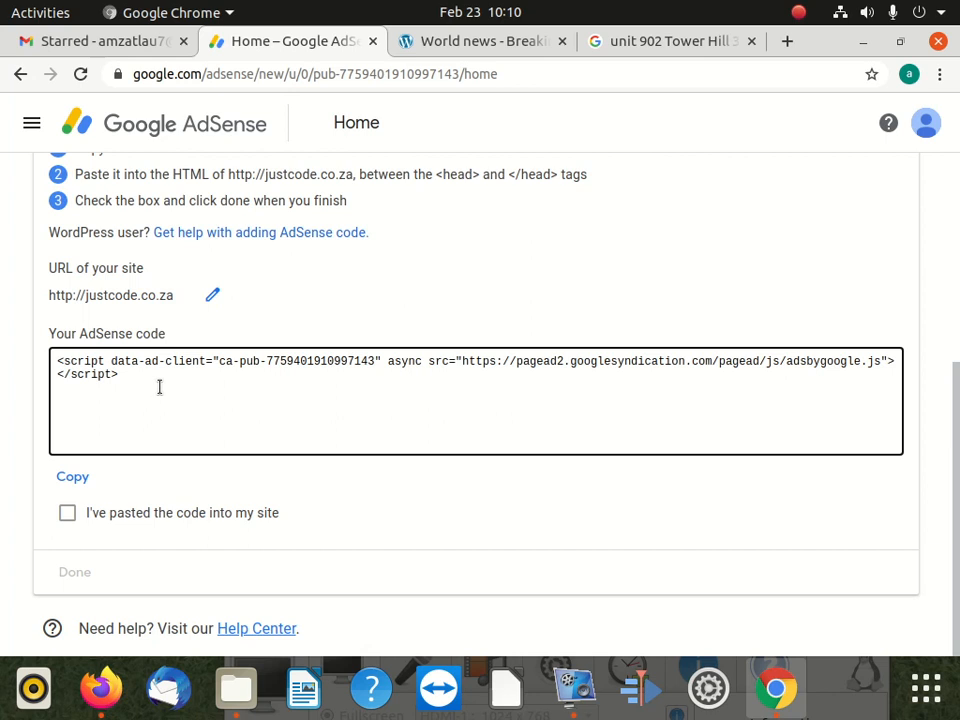
Open the WordPress help for adding AdSense code in a new tab and read how to connect the site with Site Kit
{"action": "scroll", "coordinate": [146, 360], "scroll_direction": "up", "scroll_amount": 3}
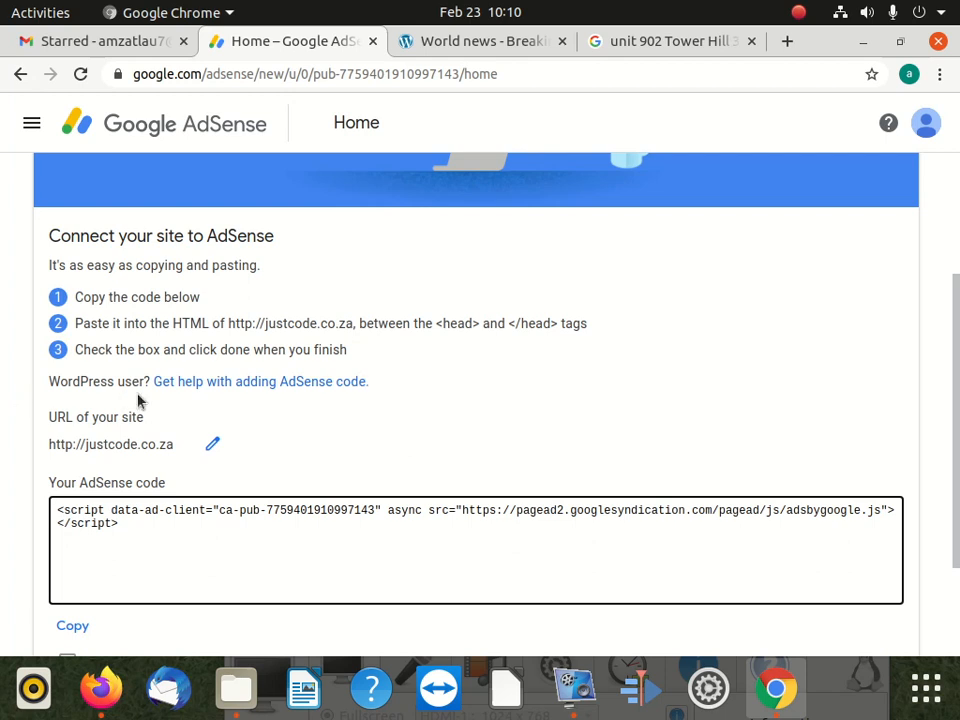
{"action": "right_click", "coordinate": [225, 388]}
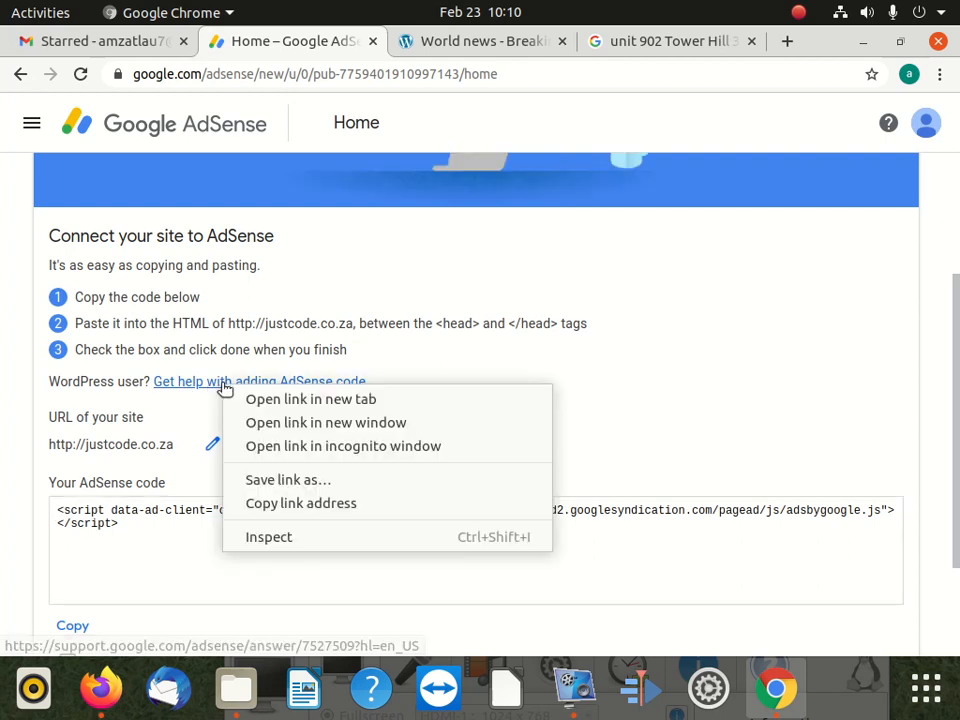
{"action": "left_click", "coordinate": [313, 400]}
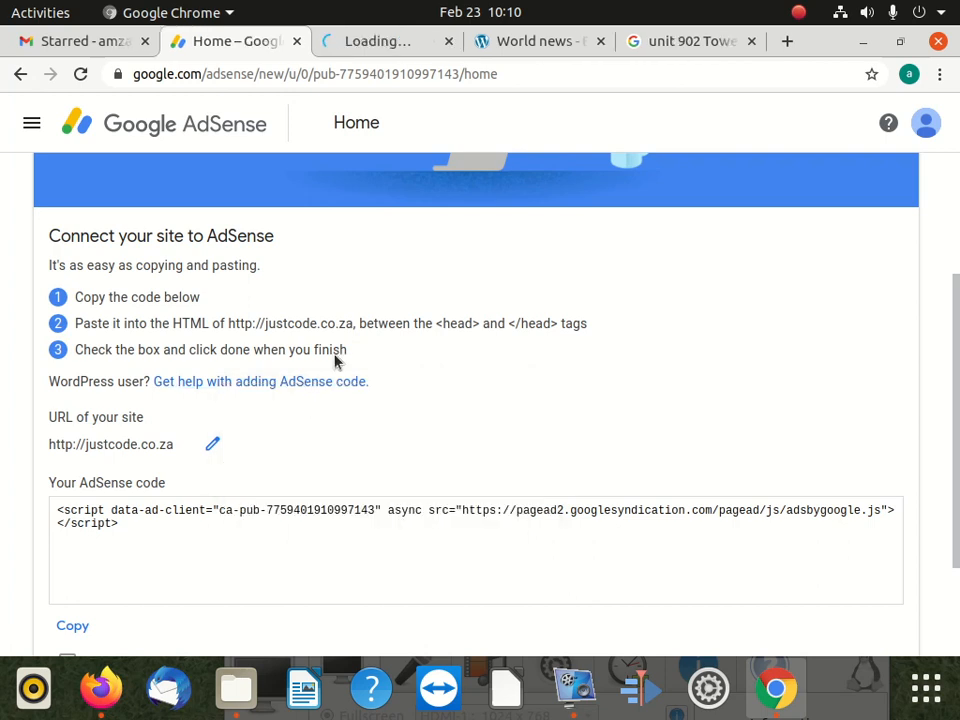
{"action": "left_click", "coordinate": [406, 45]}
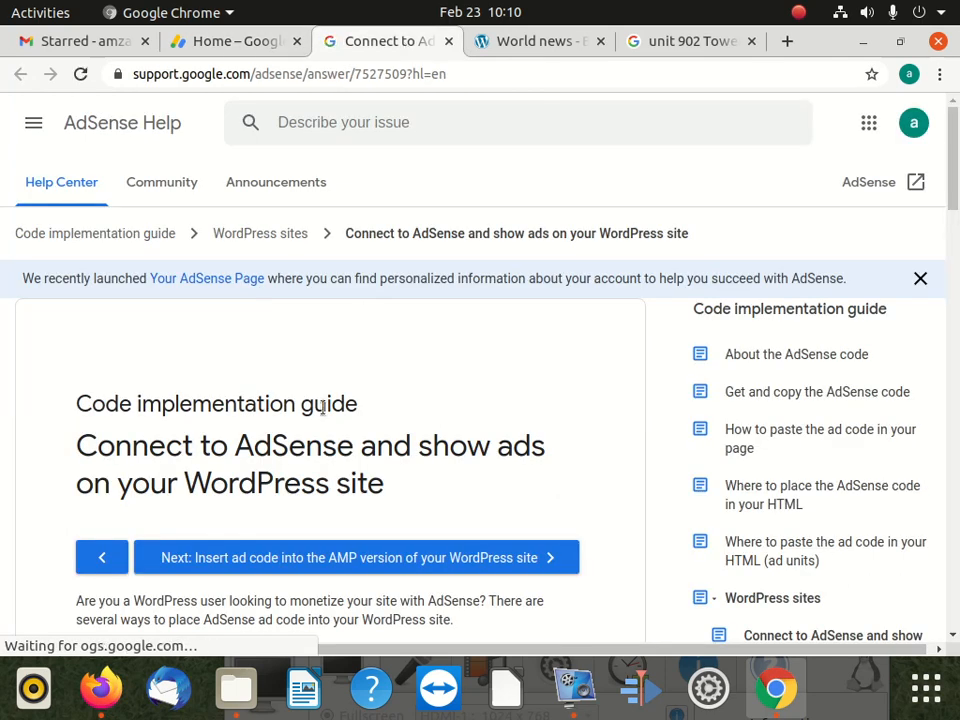
{"action": "scroll", "coordinate": [197, 450], "scroll_direction": "down", "scroll_amount": 3}
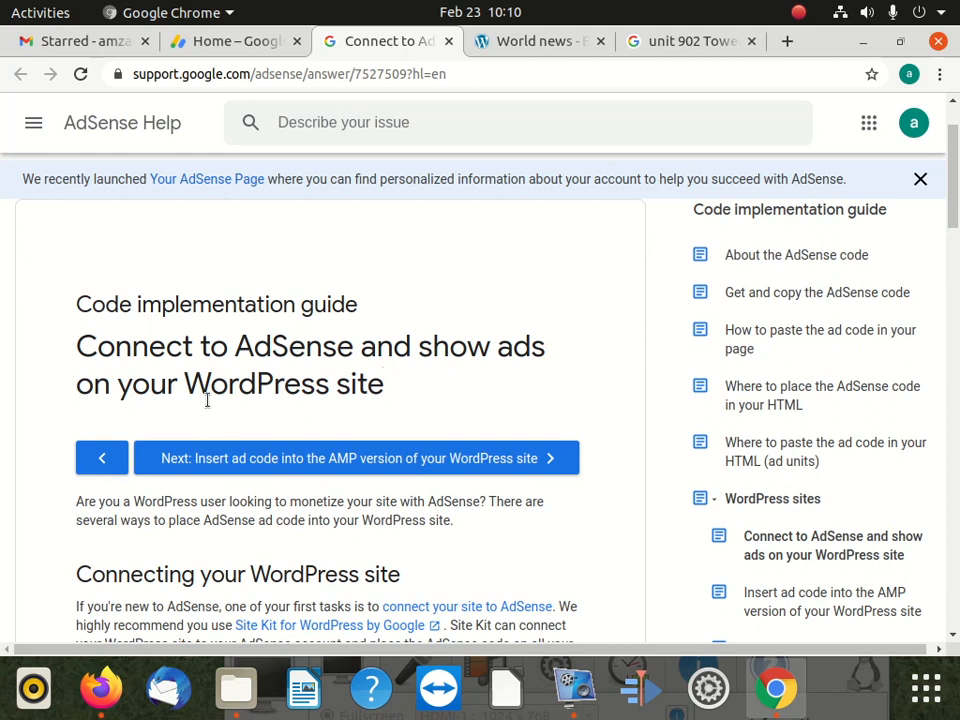
{"action": "scroll", "coordinate": [424, 406], "scroll_direction": "down", "scroll_amount": 2}
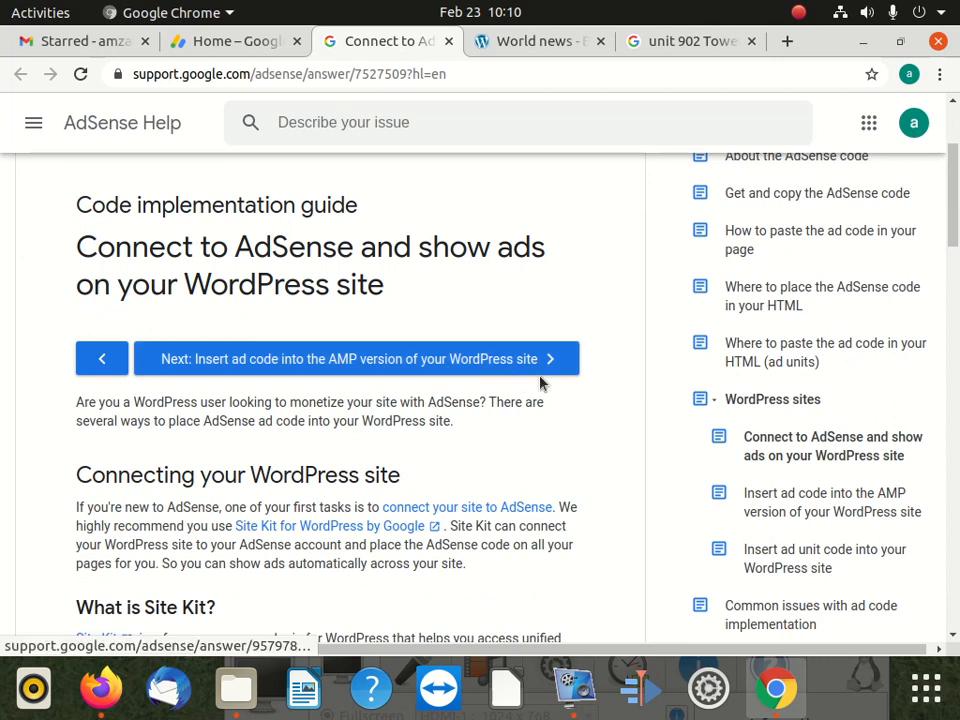
{"action": "scroll", "coordinate": [242, 441], "scroll_direction": "up", "scroll_amount": 2}
{"action": "scroll", "coordinate": [171, 418], "scroll_direction": "down", "scroll_amount": 3}
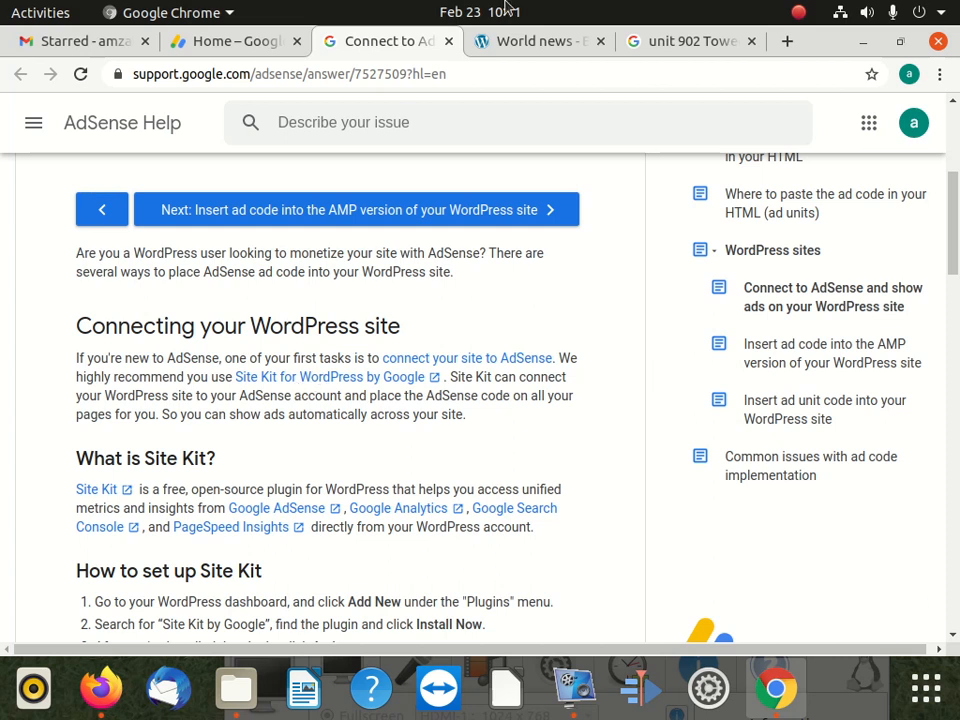
{"action": "left_click", "coordinate": [523, 39]}
{"action": "left_click", "coordinate": [312, 77]}
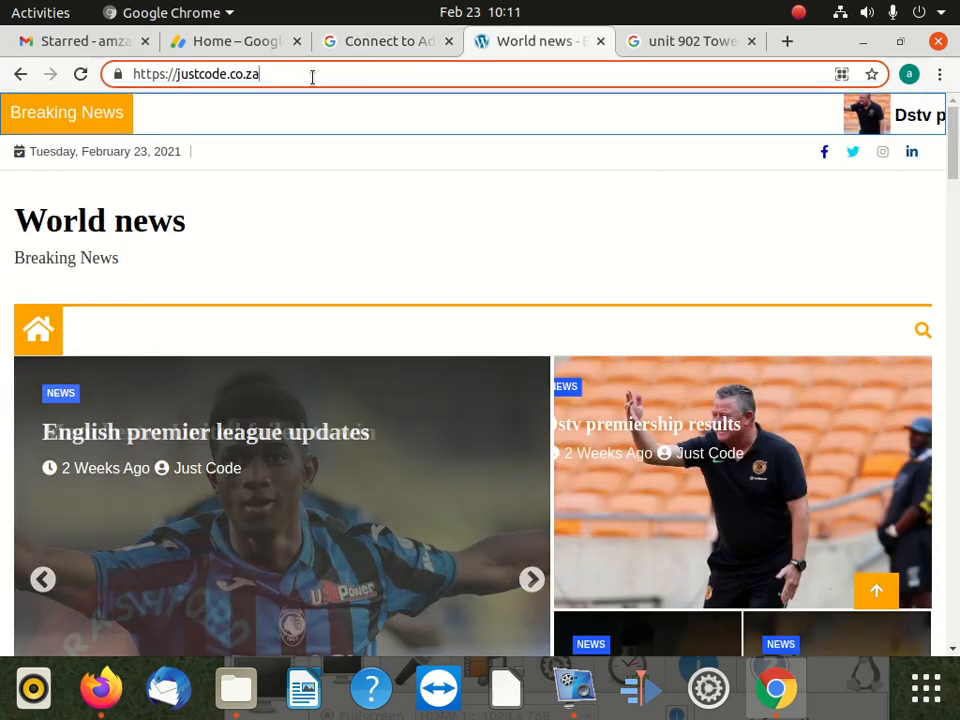
{"action": "type", "text": "/wp"}
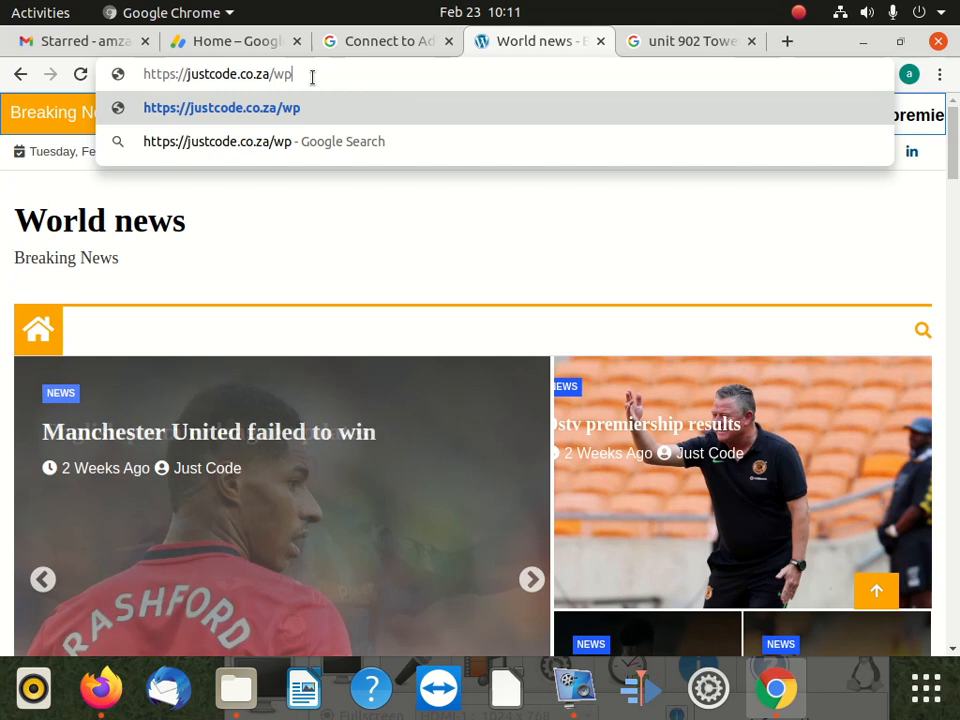
{"action": "type", "text": "-admin"}
{"action": "key", "text": "Return"}
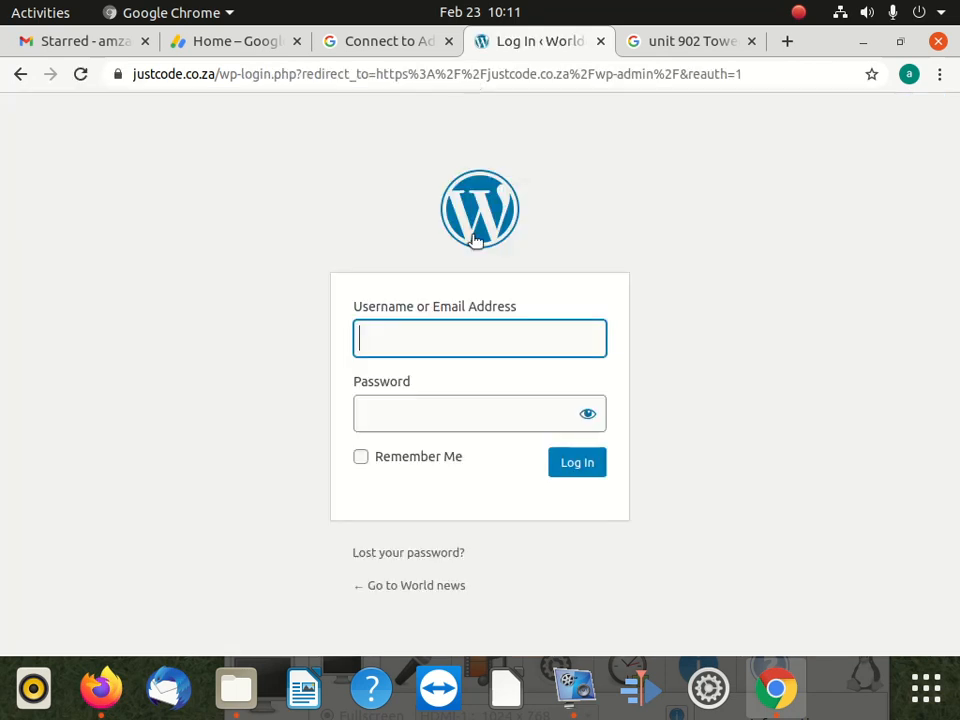
Try to log in to the WordPress admin with the username admin and the account password
{"action": "type", "text": "admin"}
{"action": "key", "text": "Tab"}
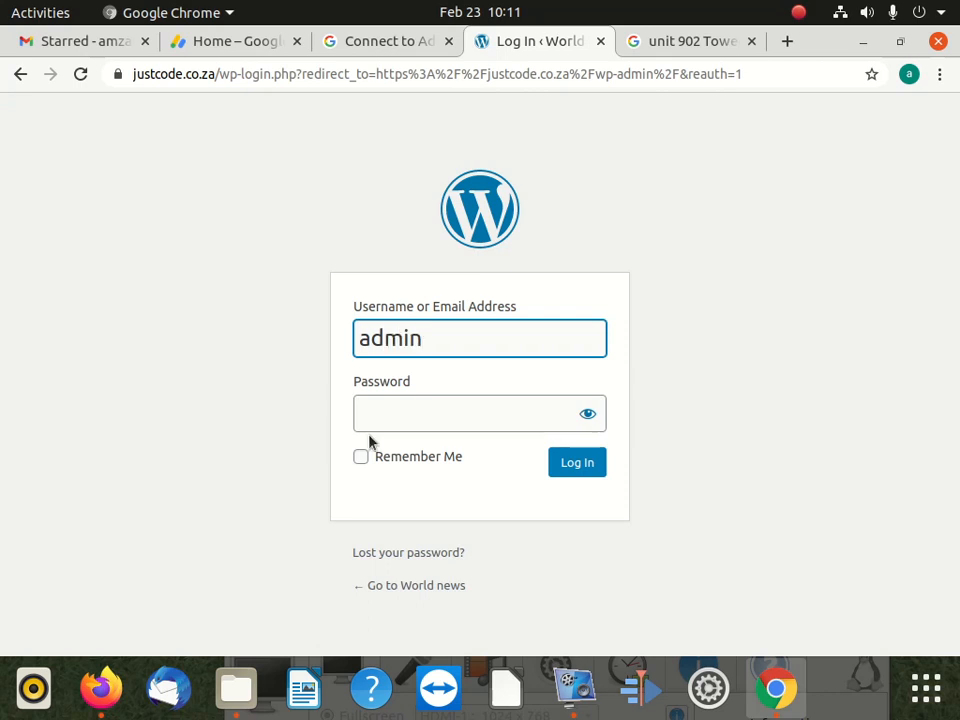
{"action": "type", "text": "********"}
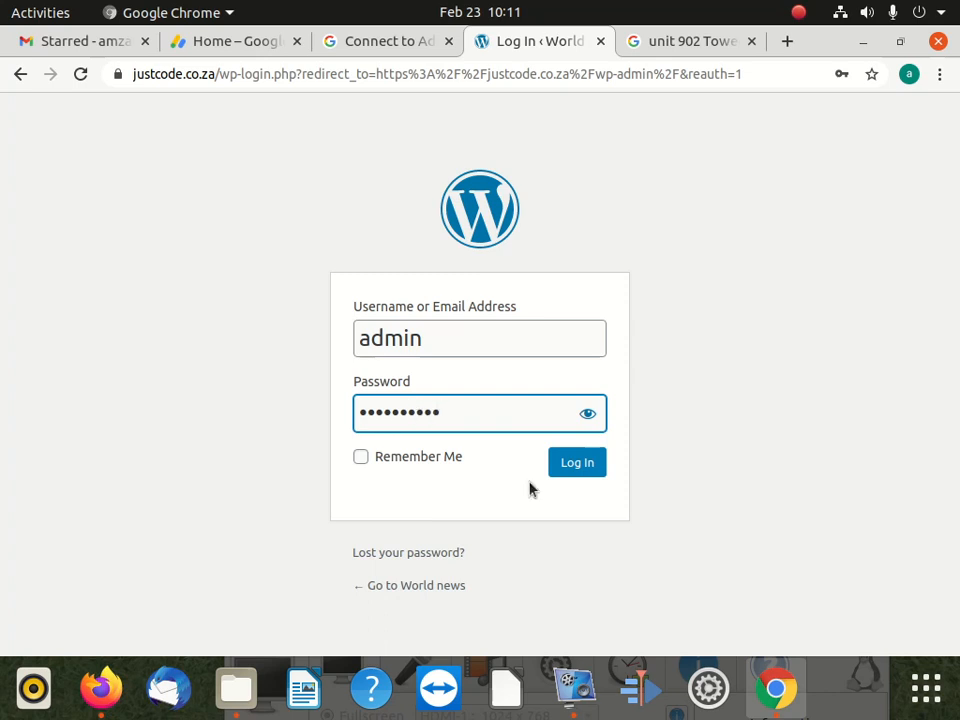
{"action": "left_click", "coordinate": [570, 466]}
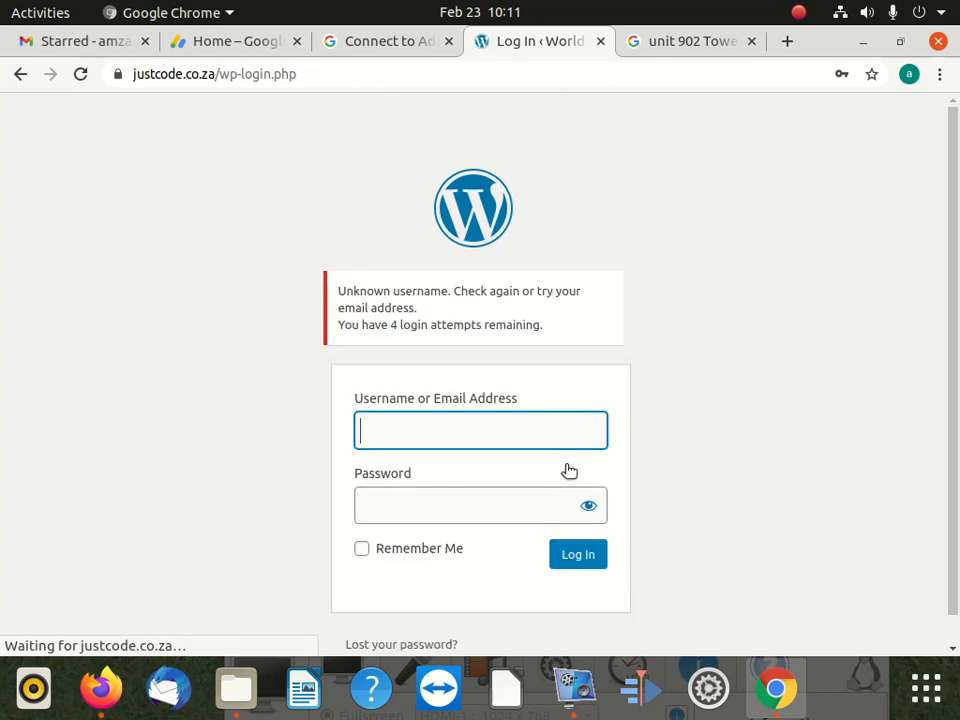
Retry the WordPress login, choosing the suggested admin username and entering the account password again
{"action": "left_click", "coordinate": [435, 428]}
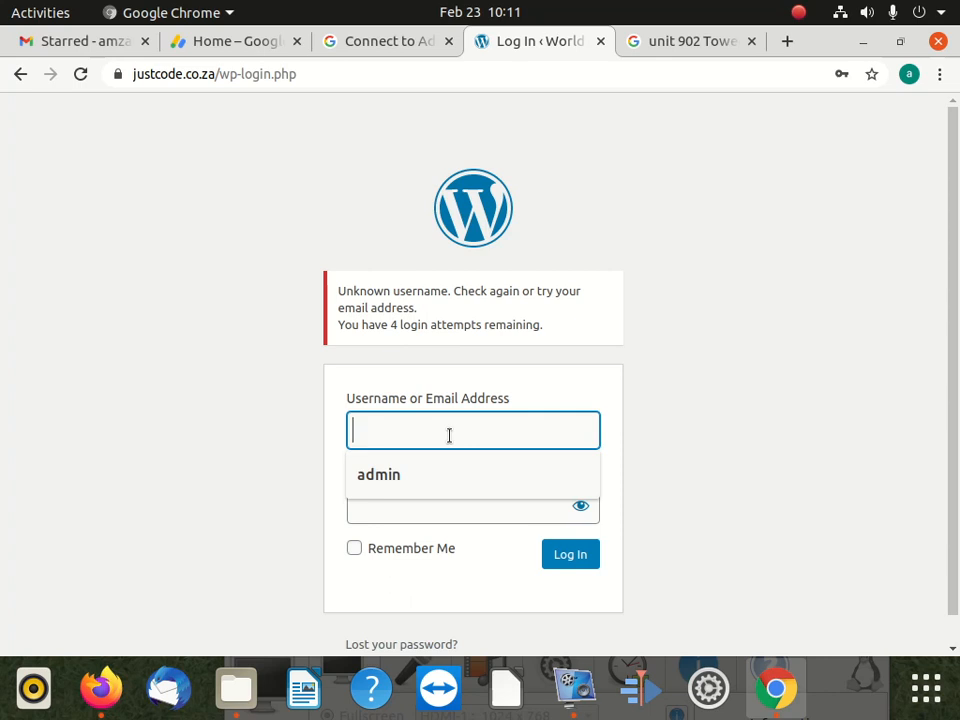
{"action": "left_click", "coordinate": [401, 468]}
{"action": "left_click", "coordinate": [407, 520]}
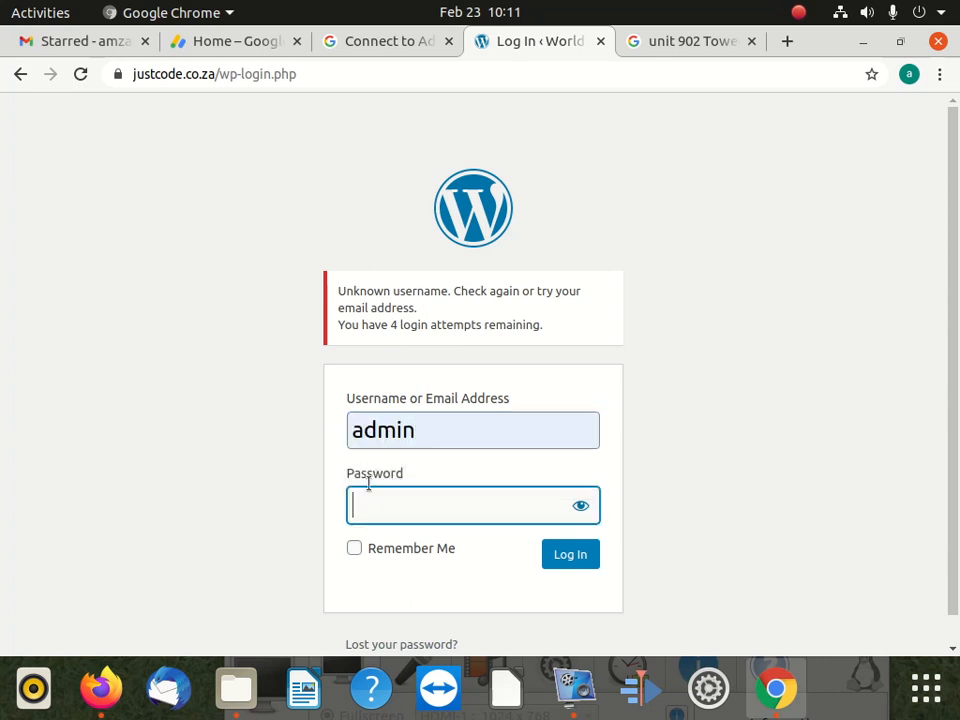
{"action": "type", "text": "••••••••"}
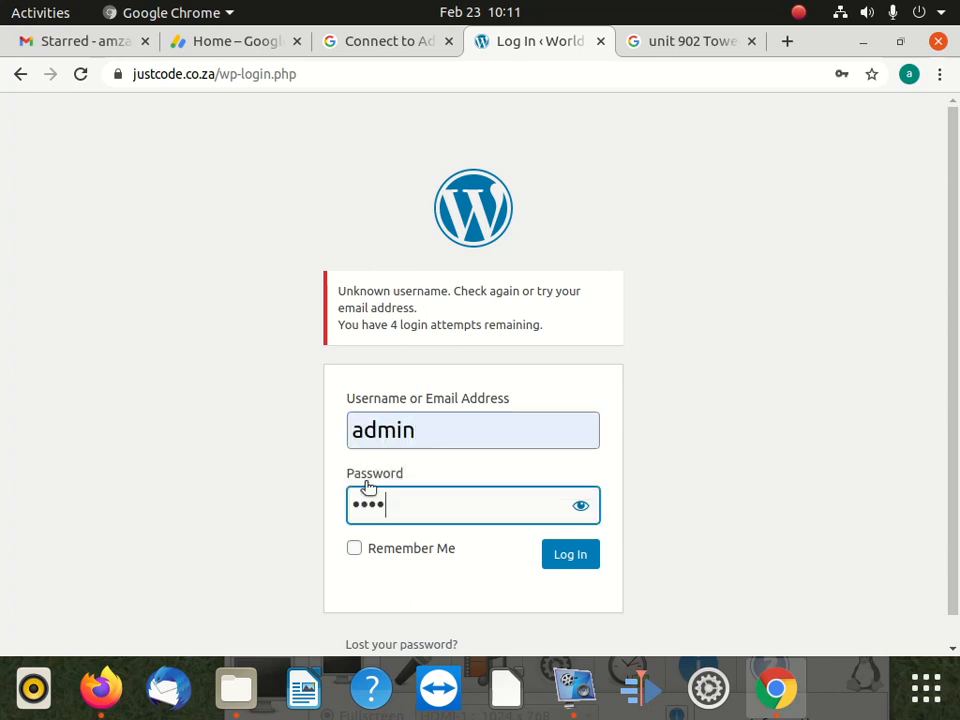
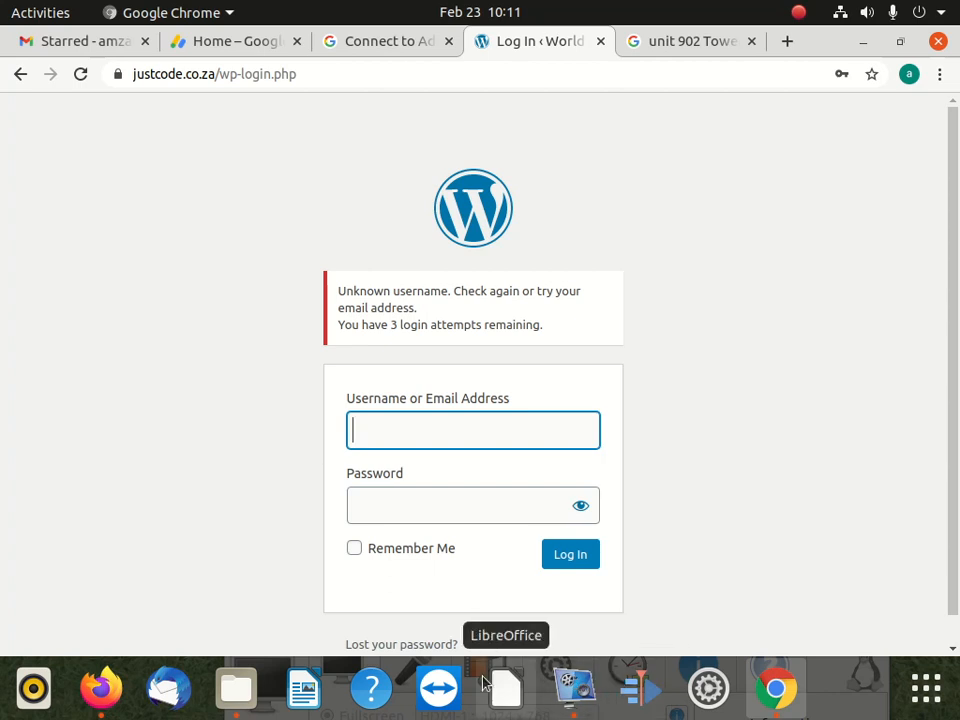
{"action": "left_click", "coordinate": [560, 686]}
{"action": "left_click_drag", "start_coordinate": [613, 617], "coordinate": [694, 165]}
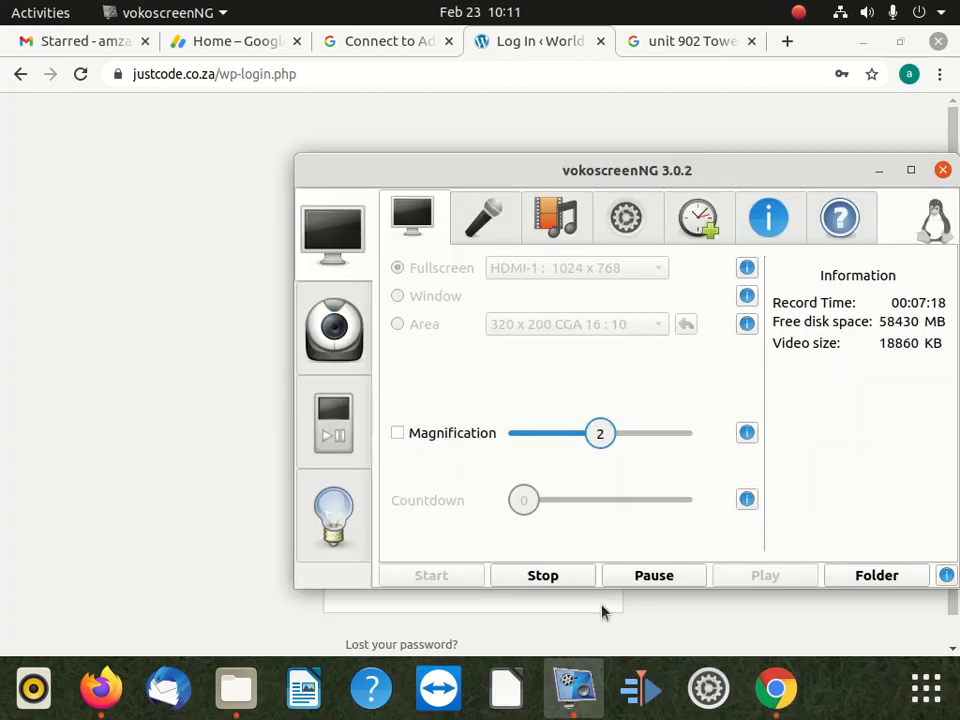
{"action": "left_click", "coordinate": [654, 577]}
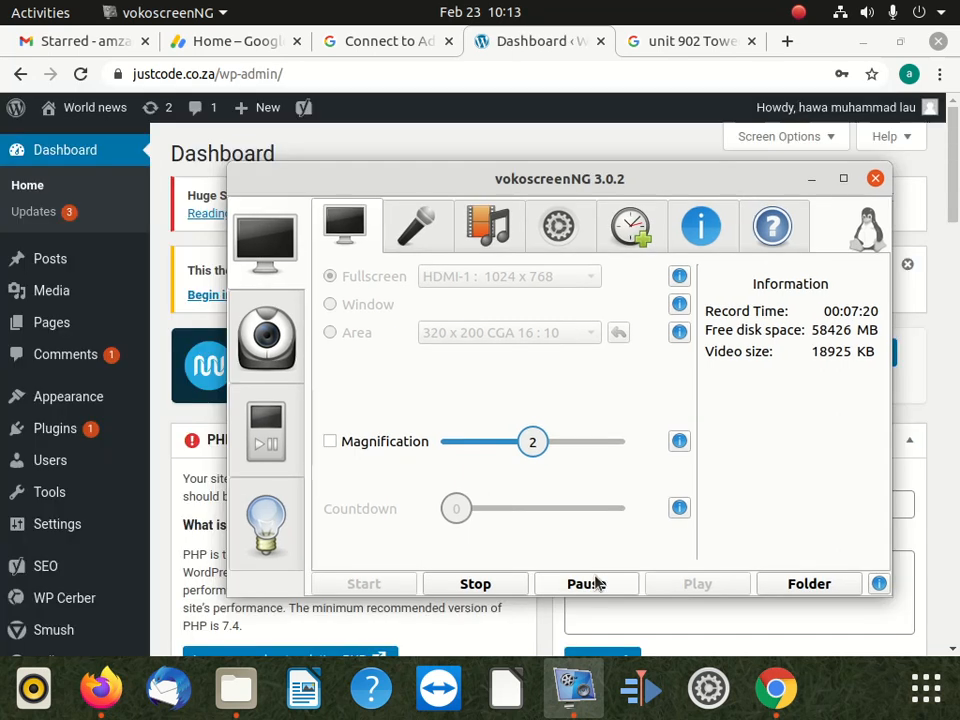
{"action": "left_click_drag", "start_coordinate": [729, 180], "coordinate": [777, 534]}
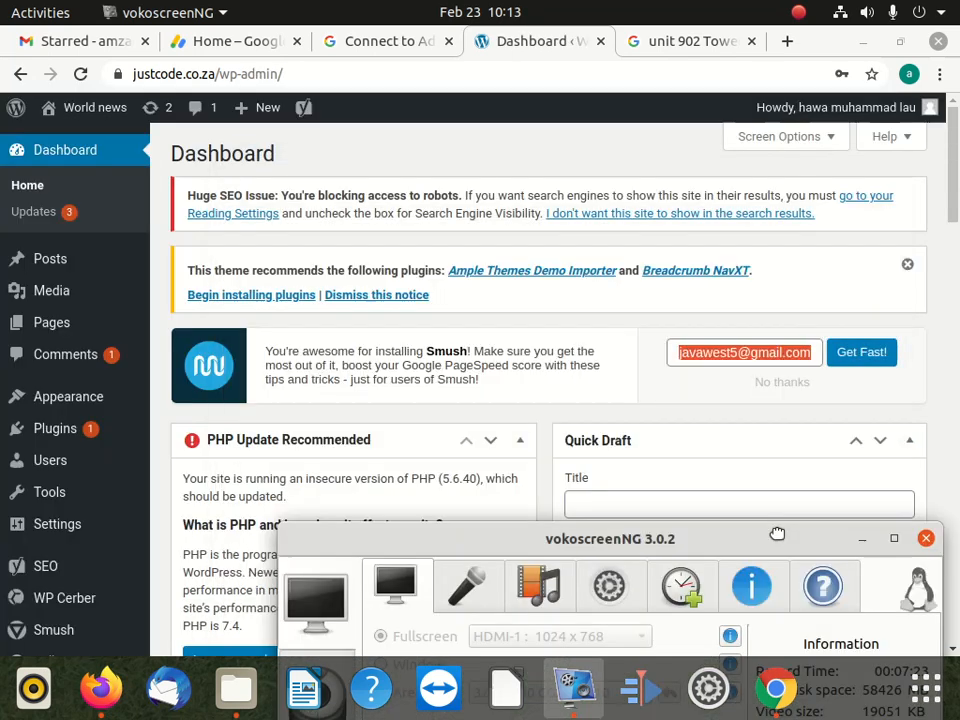
{"action": "left_click", "coordinate": [393, 335]}
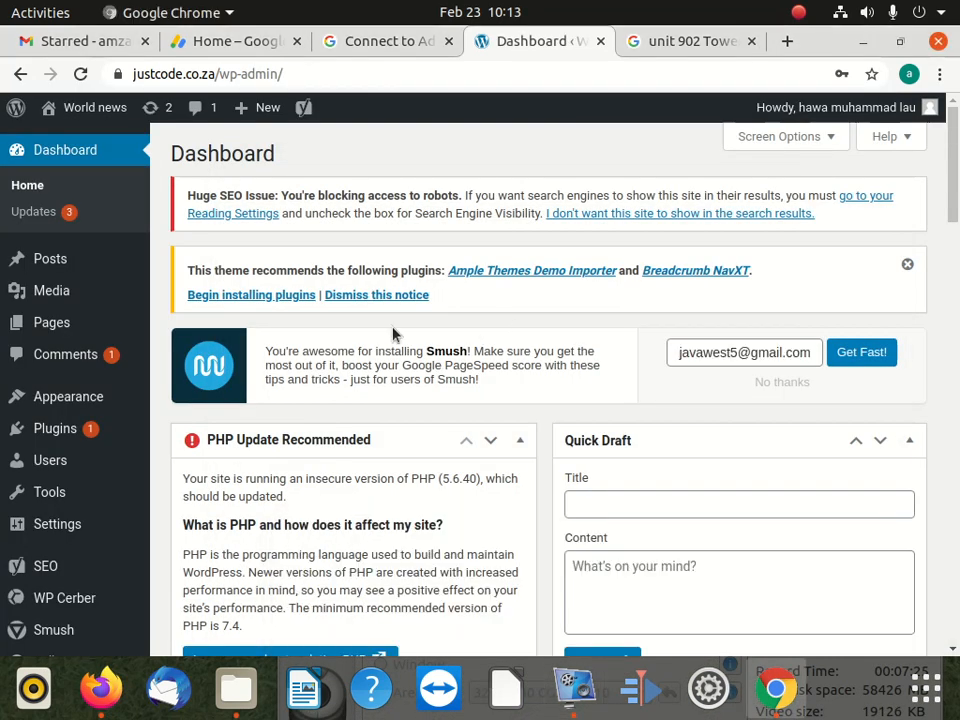
Open the page for adding new WordPress plugins and search the plugin directory for "site kit"
{"action": "mouse_move", "coordinate": [61, 267]}
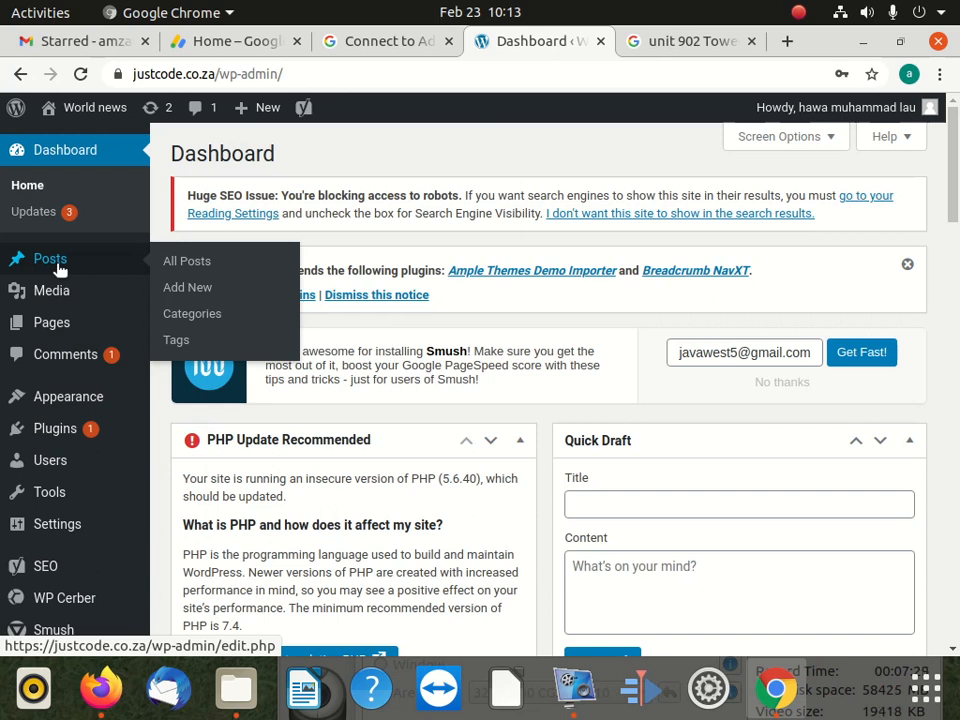
{"action": "mouse_move", "coordinate": [44, 404]}
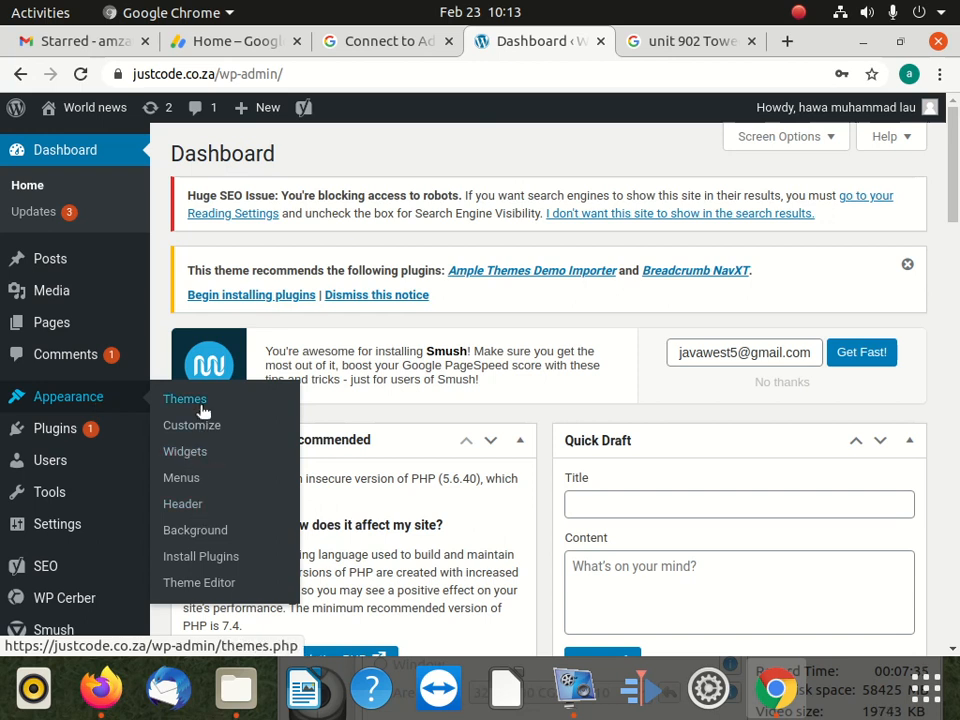
{"action": "left_click", "coordinate": [60, 430]}
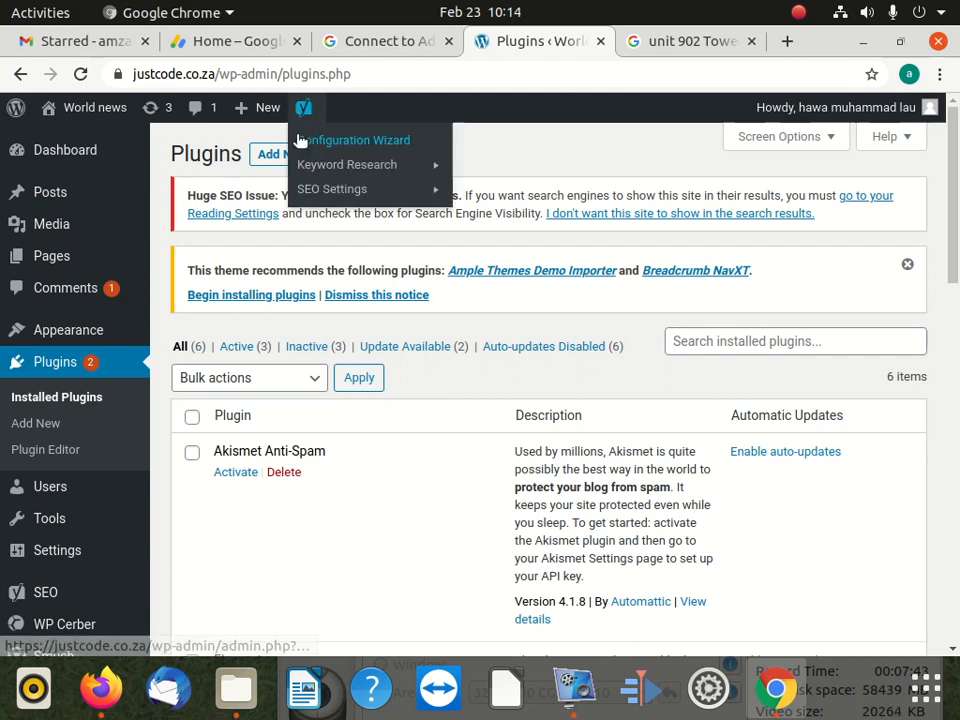
{"action": "left_click", "coordinate": [262, 153]}
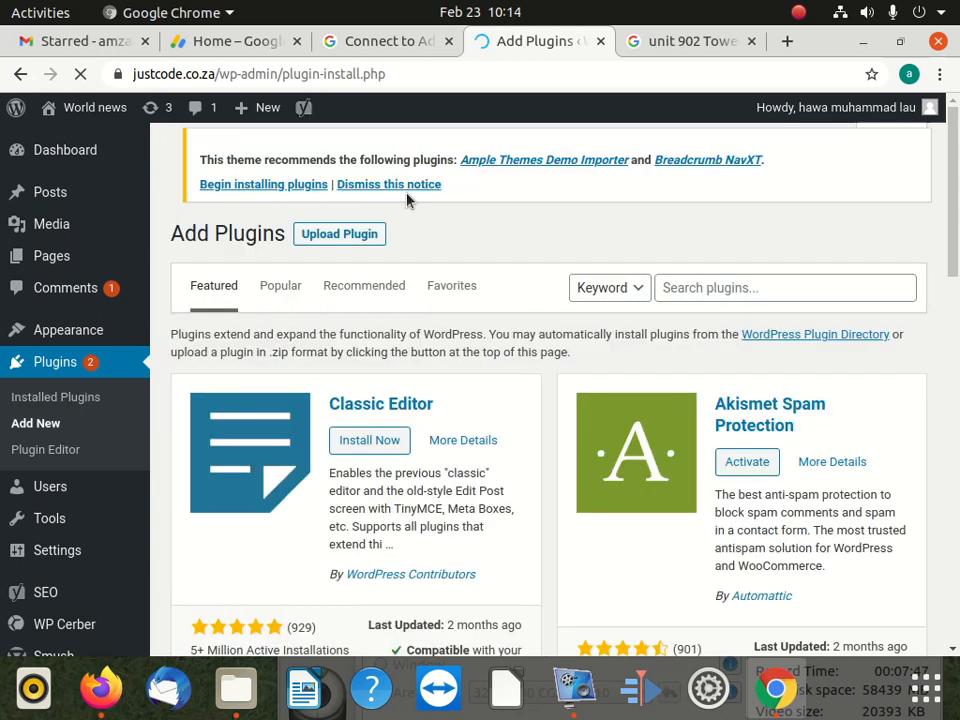
{"action": "left_click", "coordinate": [689, 286]}
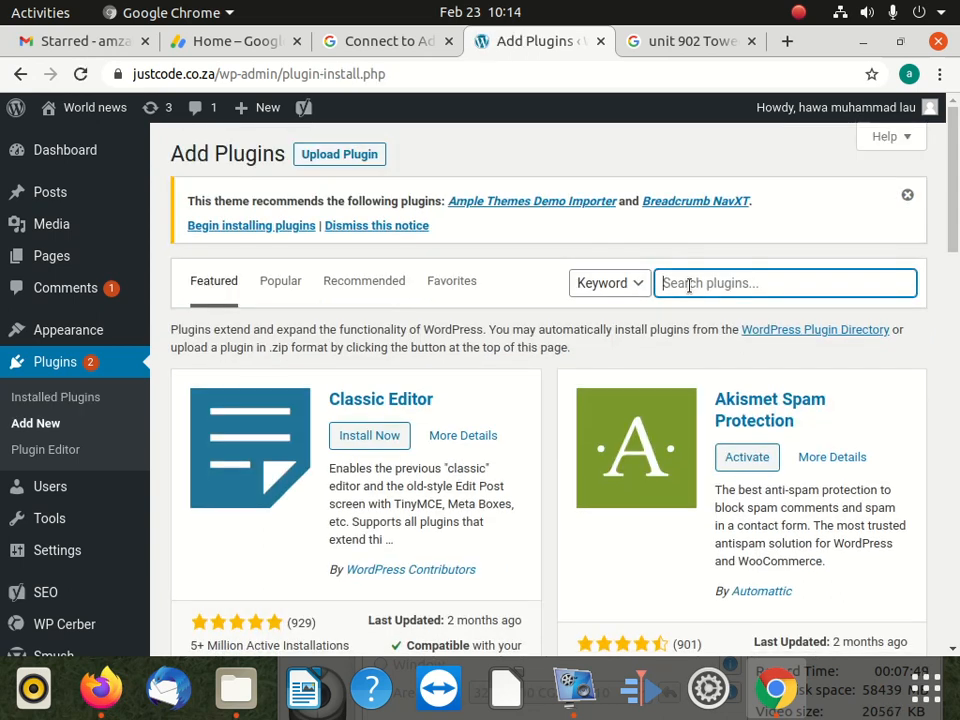
{"action": "type", "text": "site"}
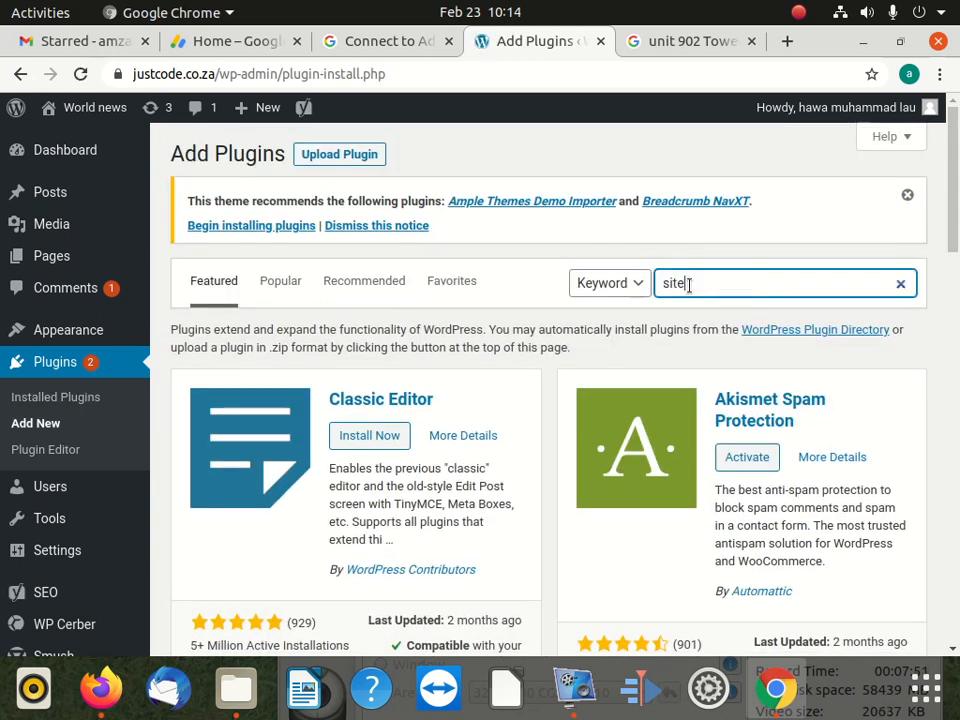
{"action": "type", "text": " kit"}
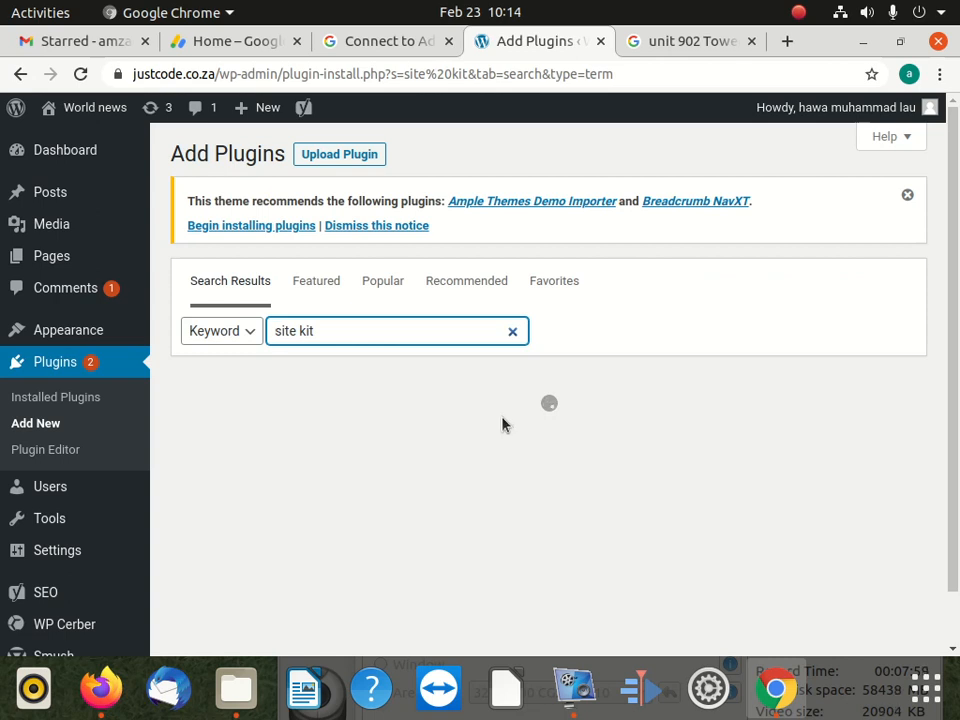
Install and activate the Google plugin "Site Kit – Analytics, Search Console, AdSense, Speed"
{"action": "scroll", "coordinate": [390, 430], "scroll_direction": "down", "scroll_amount": 1}
{"action": "scroll", "coordinate": [370, 520], "scroll_direction": "down", "scroll_amount": 2}
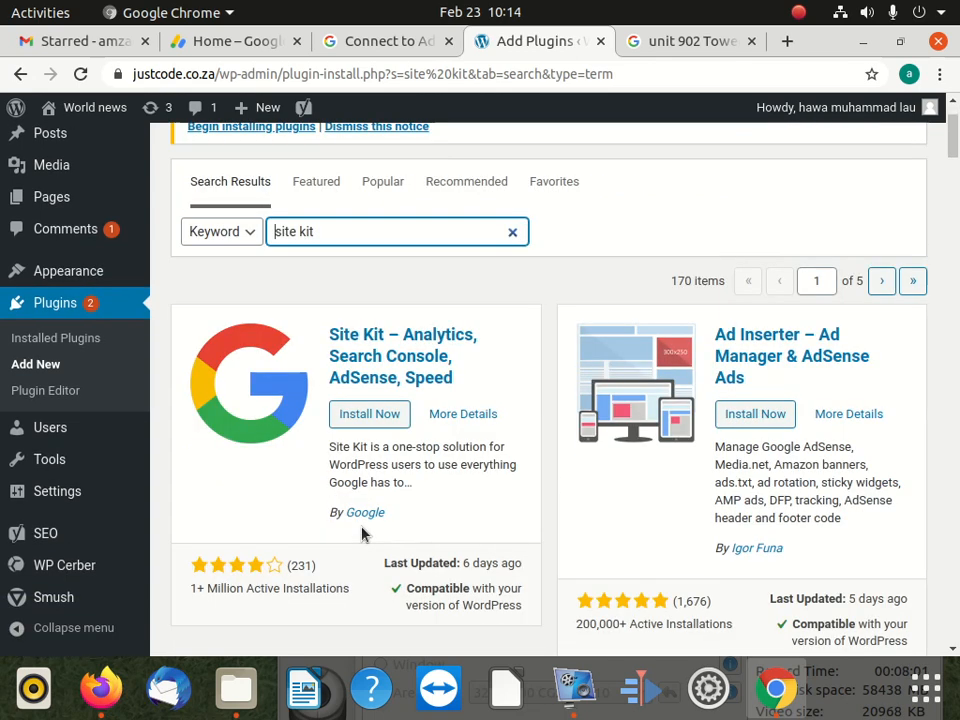
{"action": "left_click", "coordinate": [369, 414]}
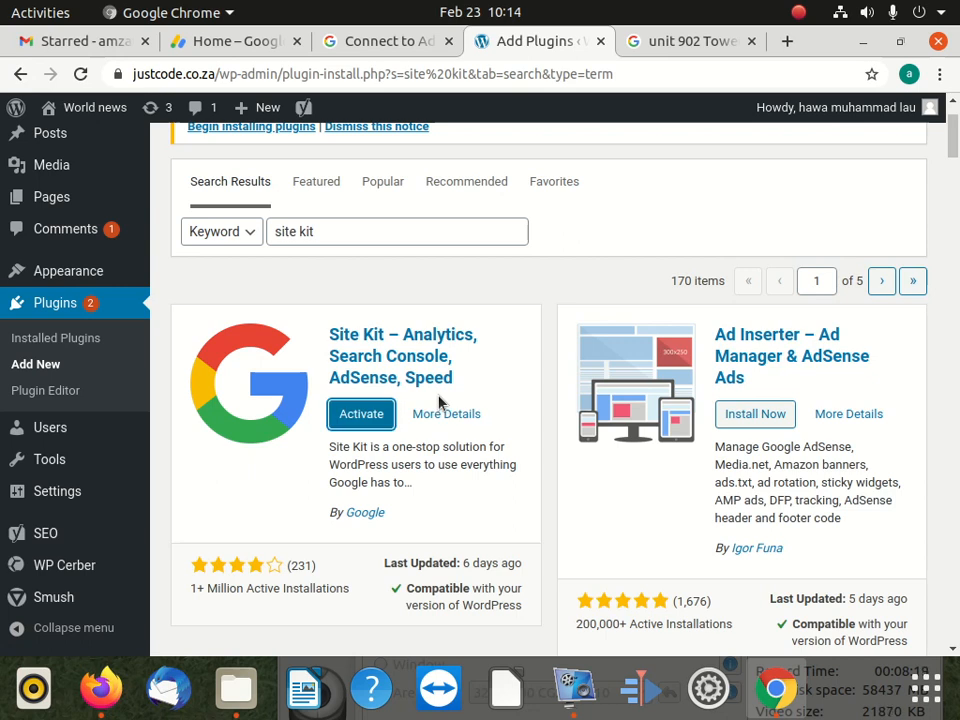
{"action": "left_click", "coordinate": [381, 414]}
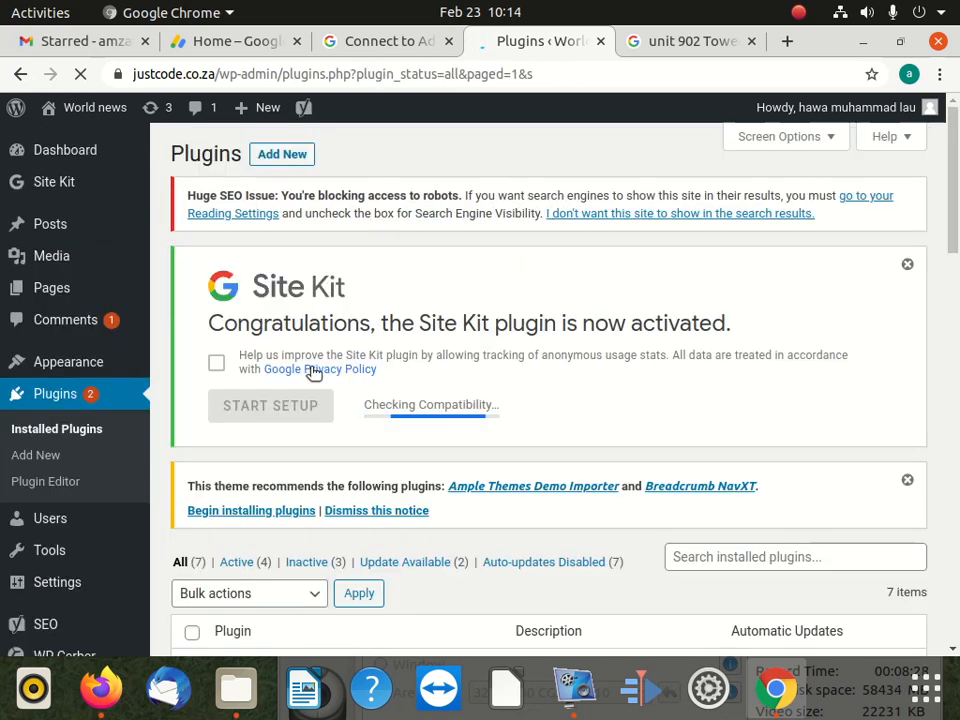
Start the Site Kit setup from the plugin's activation notice, leaving anonymous usage tracking off
{"action": "scroll", "coordinate": [314, 372], "scroll_direction": "down", "scroll_amount": 3}
{"action": "scroll", "coordinate": [315, 390], "scroll_direction": "up", "scroll_amount": 3}
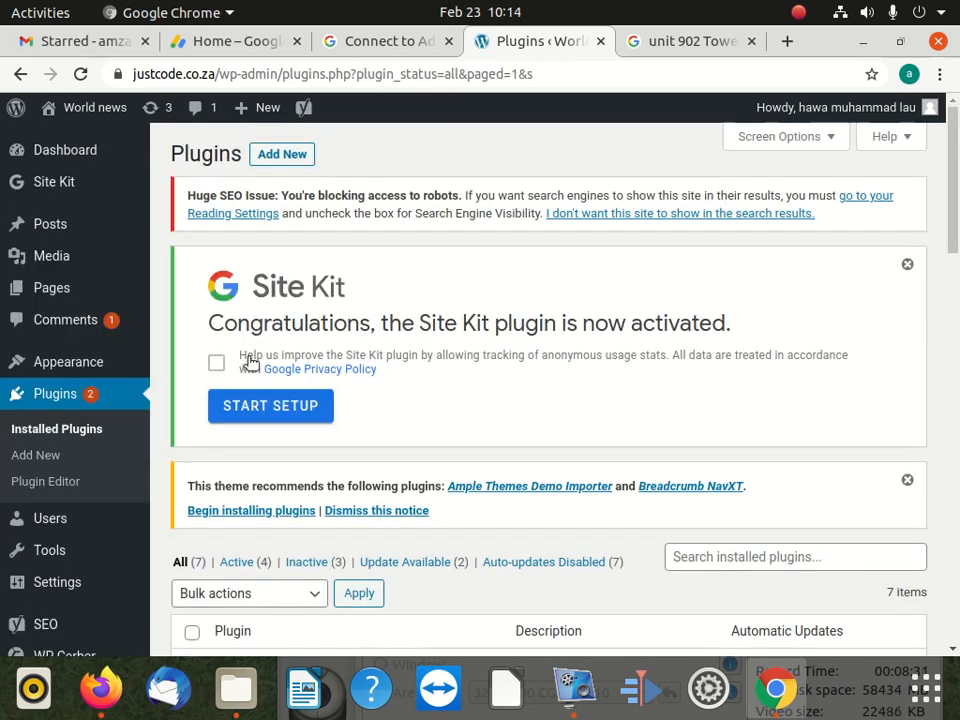
{"action": "left_click", "coordinate": [322, 407]}
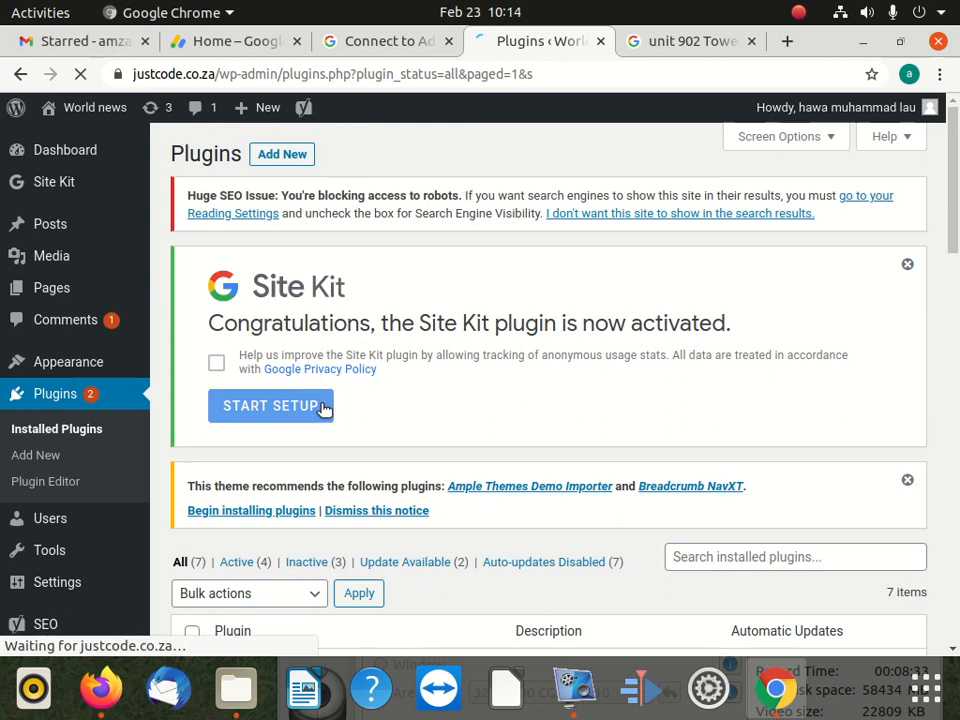
Sign in to Site Kit with the already signed-in Google account and choose identity verification through the Samsung Galaxy S10 prompt
{"action": "scroll", "coordinate": [386, 420], "scroll_direction": "down", "scroll_amount": 3}
{"action": "scroll", "coordinate": [430, 432], "scroll_direction": "down", "scroll_amount": 5}
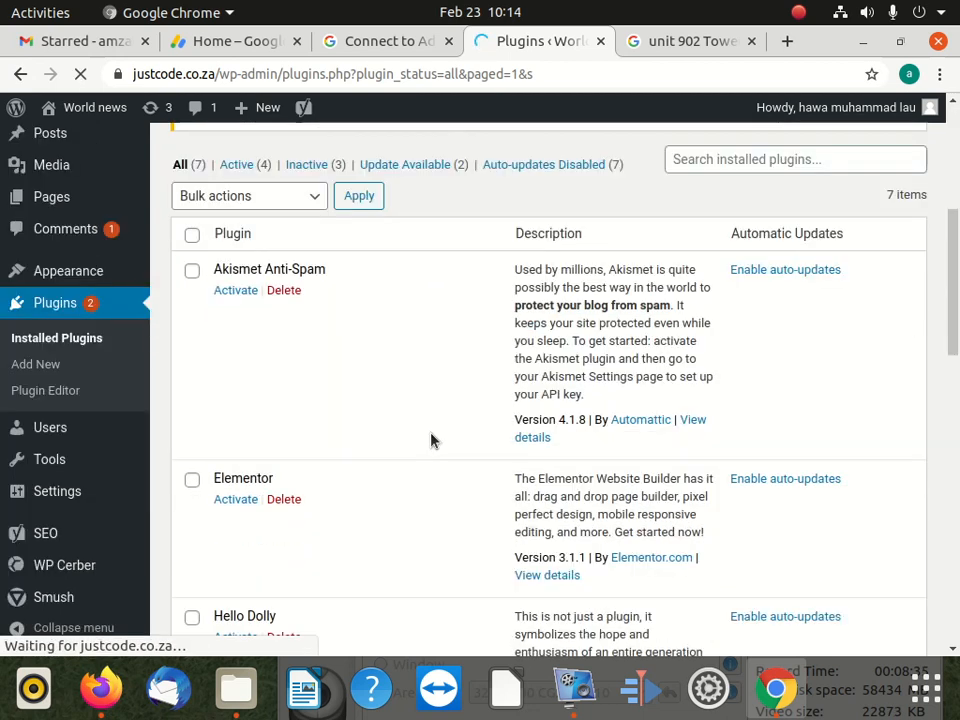
{"action": "scroll", "coordinate": [432, 441], "scroll_direction": "up", "scroll_amount": 7}
{"action": "scroll", "coordinate": [392, 405], "scroll_direction": "down", "scroll_amount": 5}
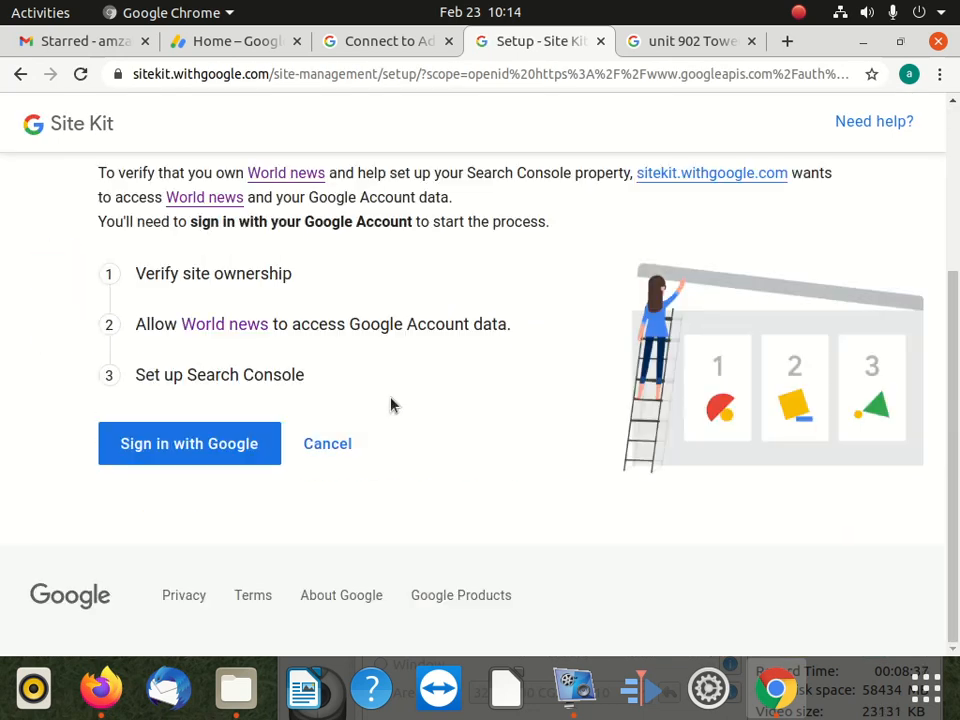
{"action": "left_click", "coordinate": [245, 443]}
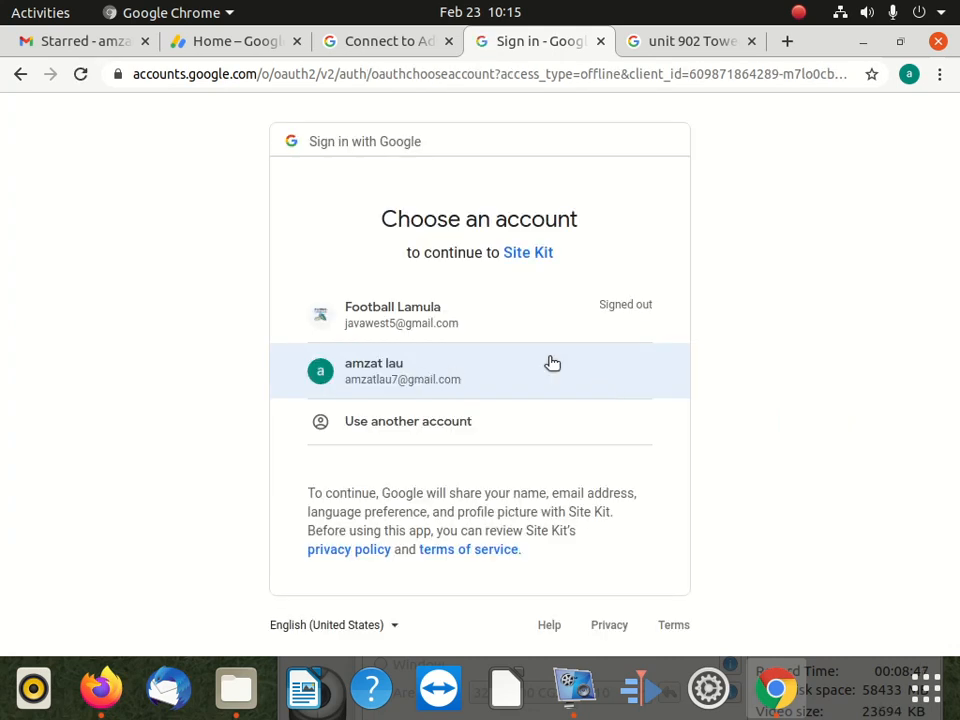
{"action": "left_click", "coordinate": [428, 371]}
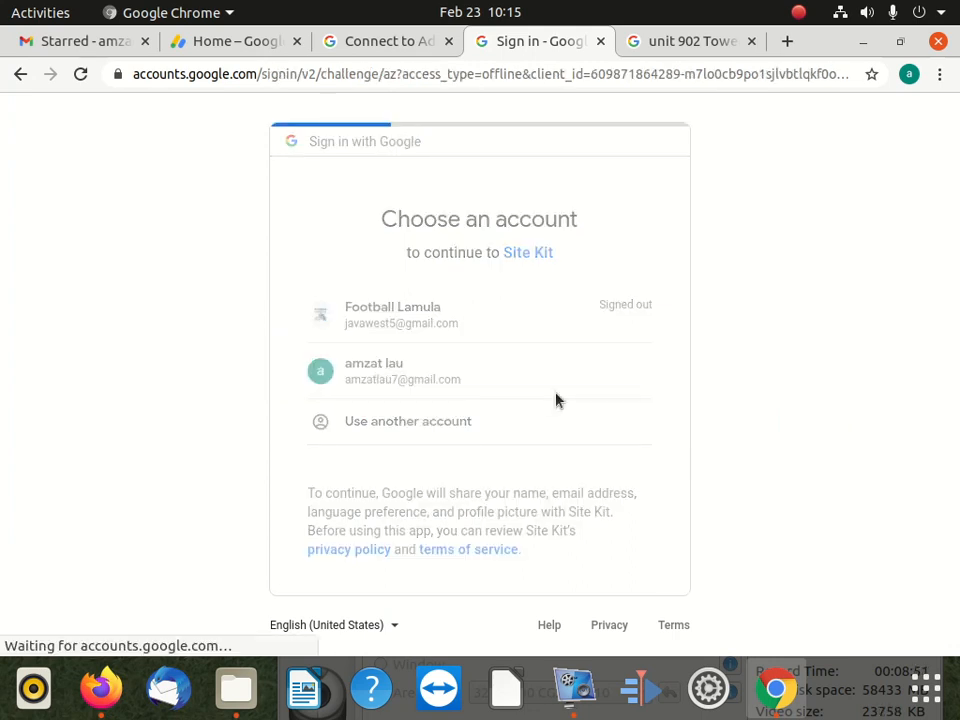
{"action": "scroll", "coordinate": [545, 440], "scroll_direction": "down", "scroll_amount": 2}
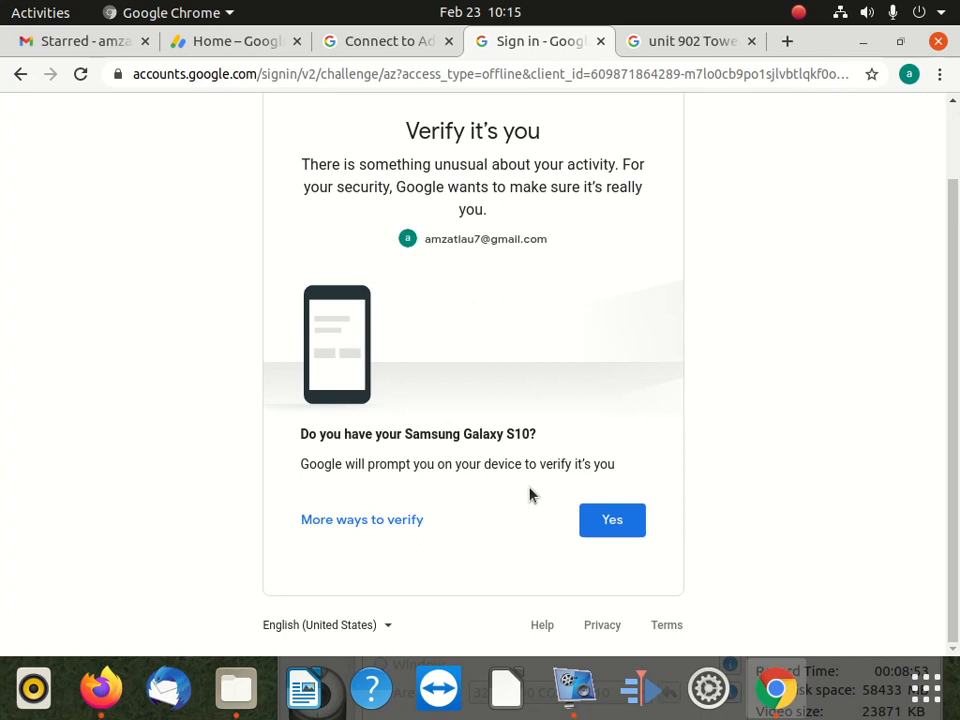
{"action": "left_click", "coordinate": [613, 522]}
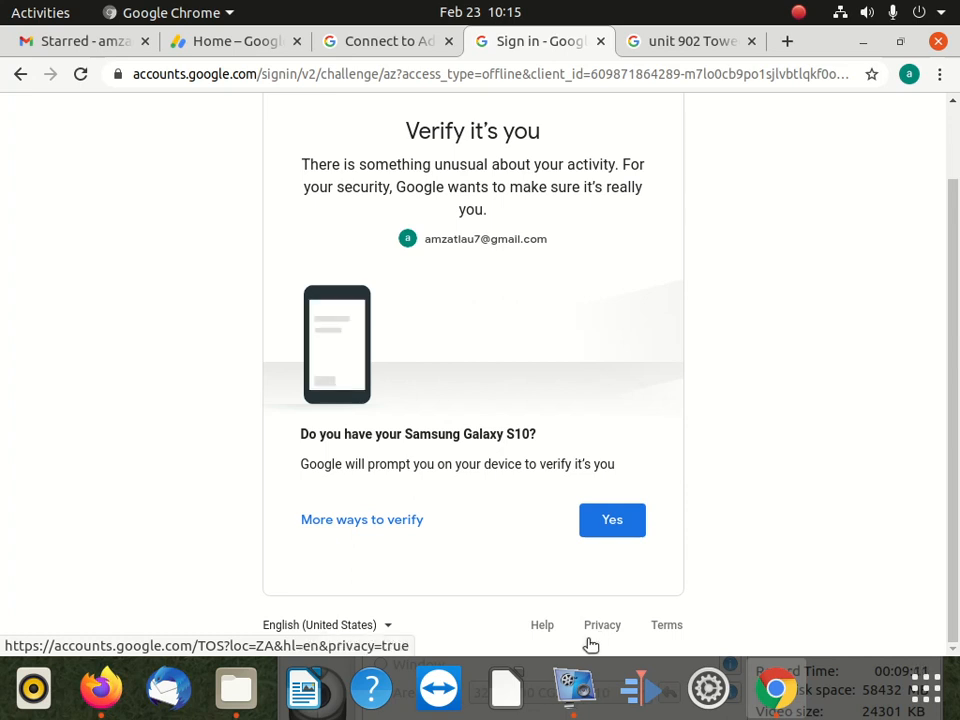
{"action": "left_click", "coordinate": [573, 688]}
{"action": "left_click_drag", "start_coordinate": [670, 547], "coordinate": [669, 186]}
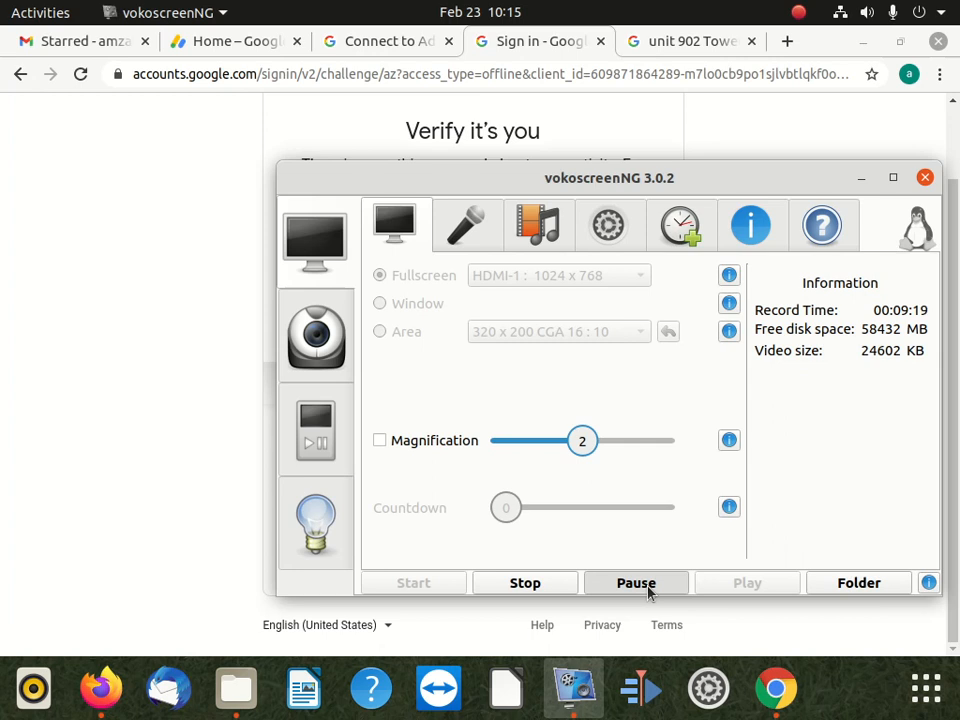
{"action": "left_click", "coordinate": [636, 584]}
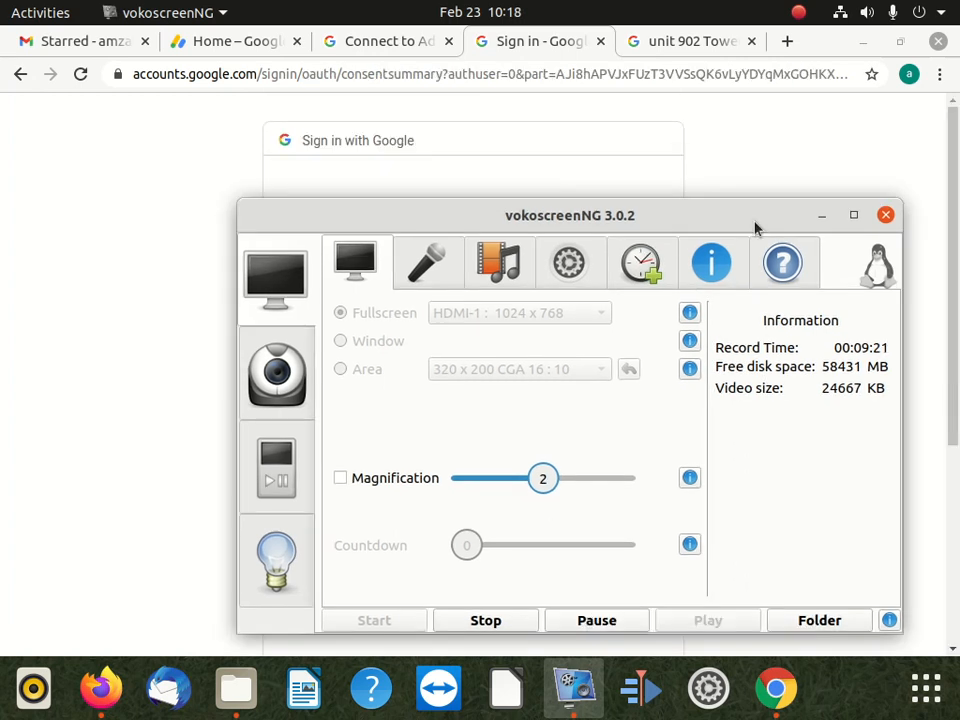
{"action": "left_click_drag", "start_coordinate": [754, 210], "coordinate": [730, 614]}
Allow Site Kit the listed permissions on the Google account, keeping Search Console data and site list management enabled
{"action": "scroll", "coordinate": [510, 360], "scroll_direction": "down", "scroll_amount": 4}
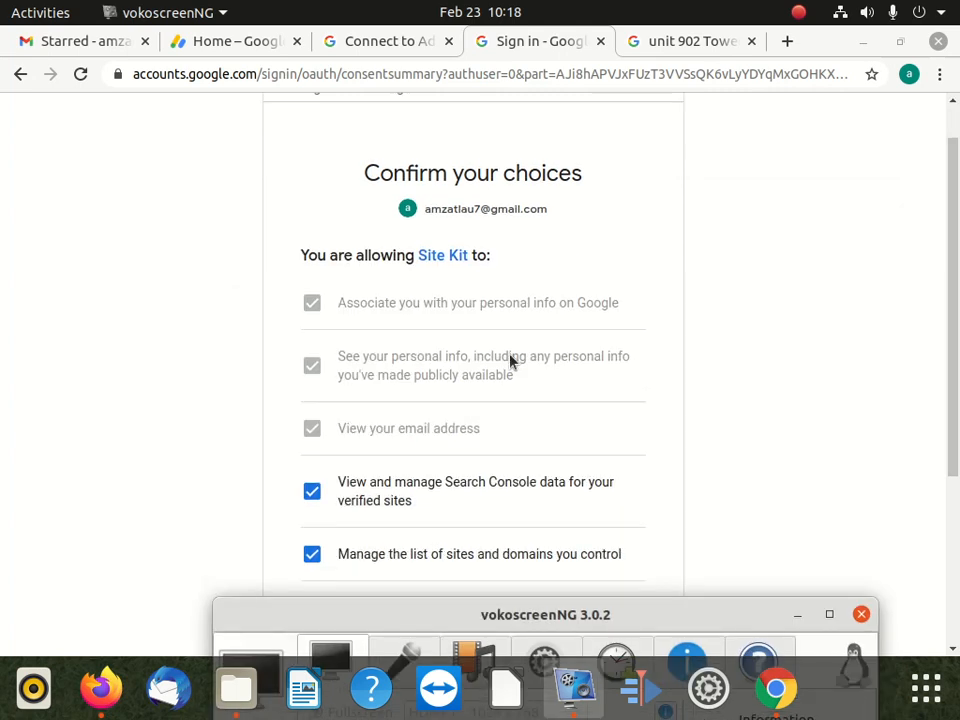
{"action": "scroll", "coordinate": [510, 360], "scroll_direction": "down", "scroll_amount": 3}
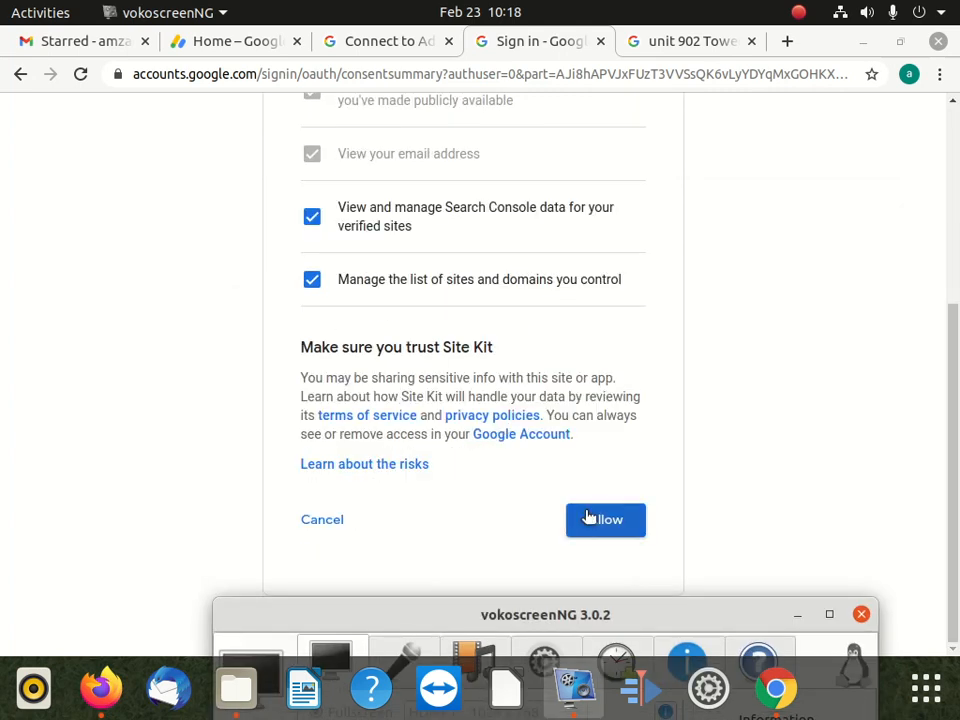
{"action": "left_click", "coordinate": [589, 517]}
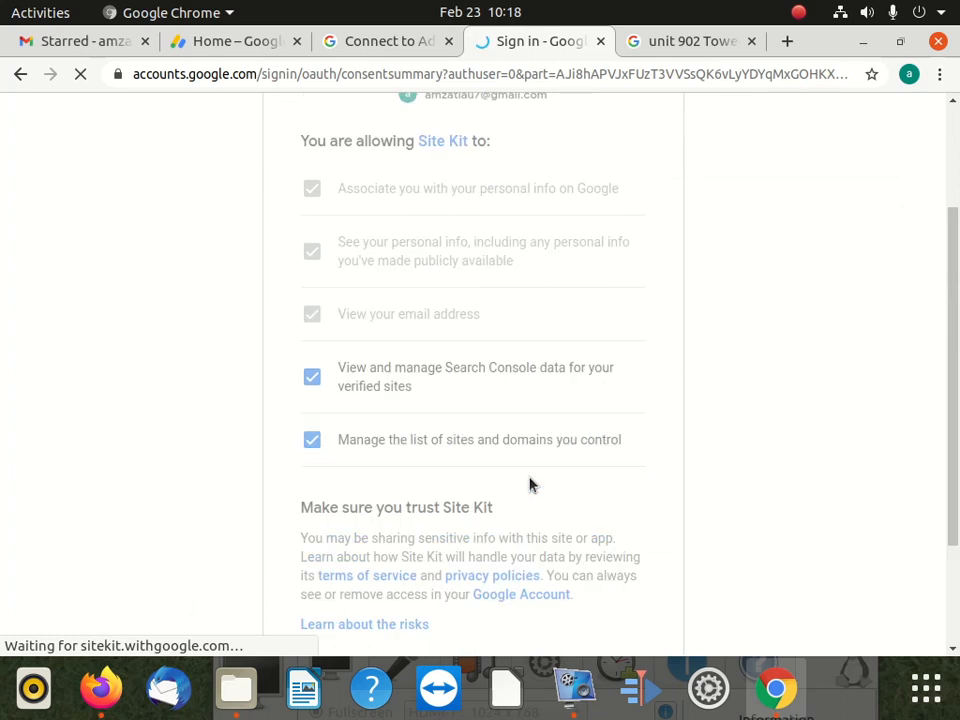
{"action": "scroll", "coordinate": [473, 454], "scroll_direction": "down", "scroll_amount": 4}
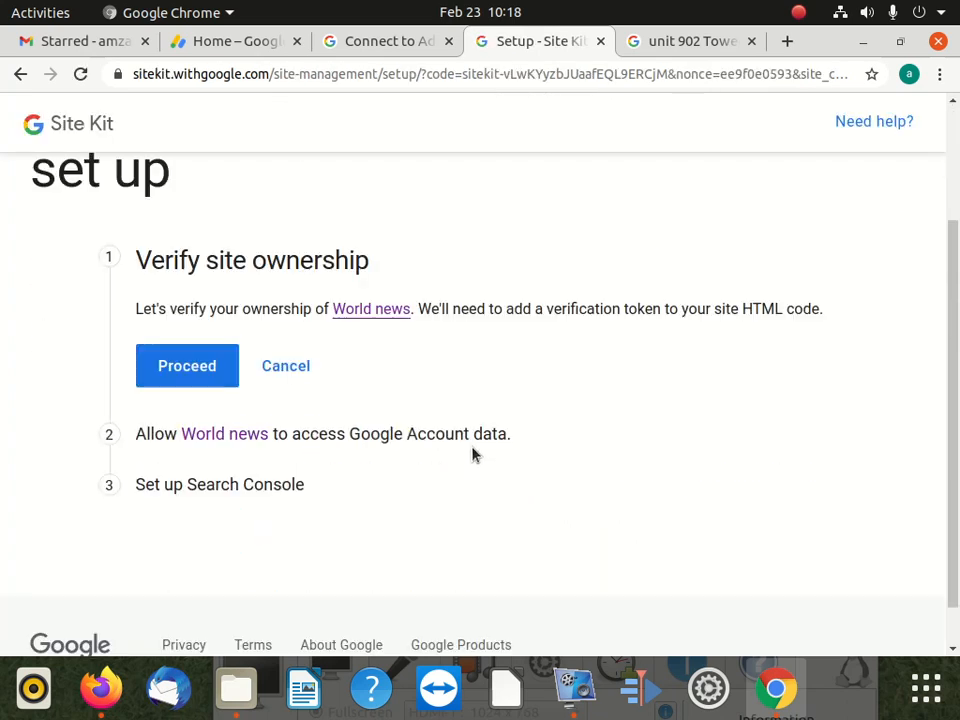
Proceed with verifying ownership of the World news site and allow it to access Google Account data
{"action": "left_click", "coordinate": [212, 318]}
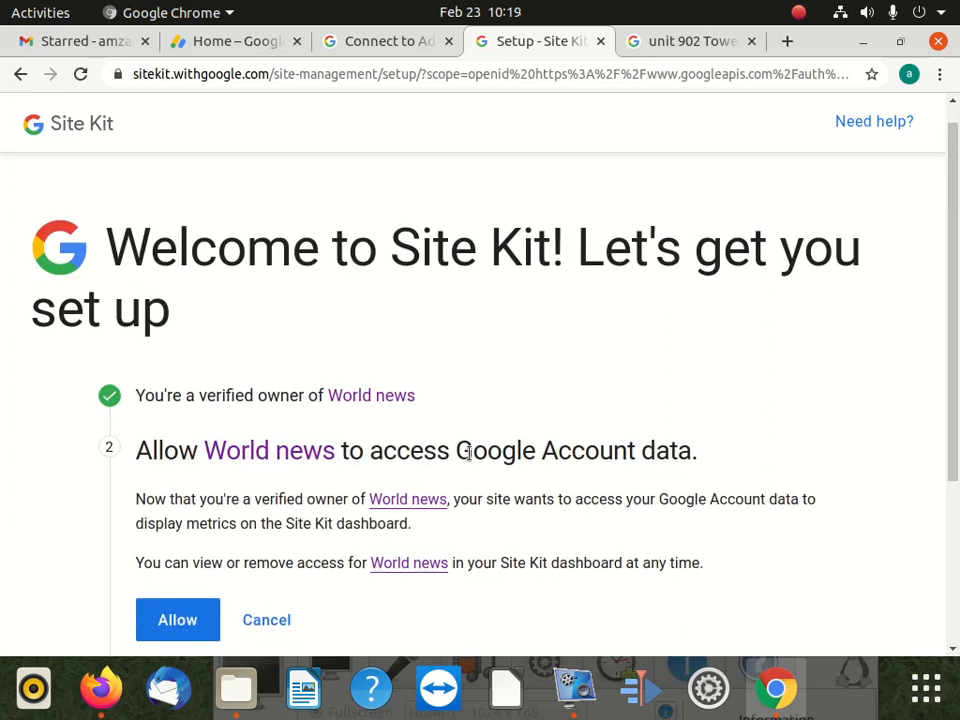
{"action": "scroll", "coordinate": [373, 422], "scroll_direction": "down", "scroll_amount": 3}
{"action": "left_click", "coordinate": [190, 377]}
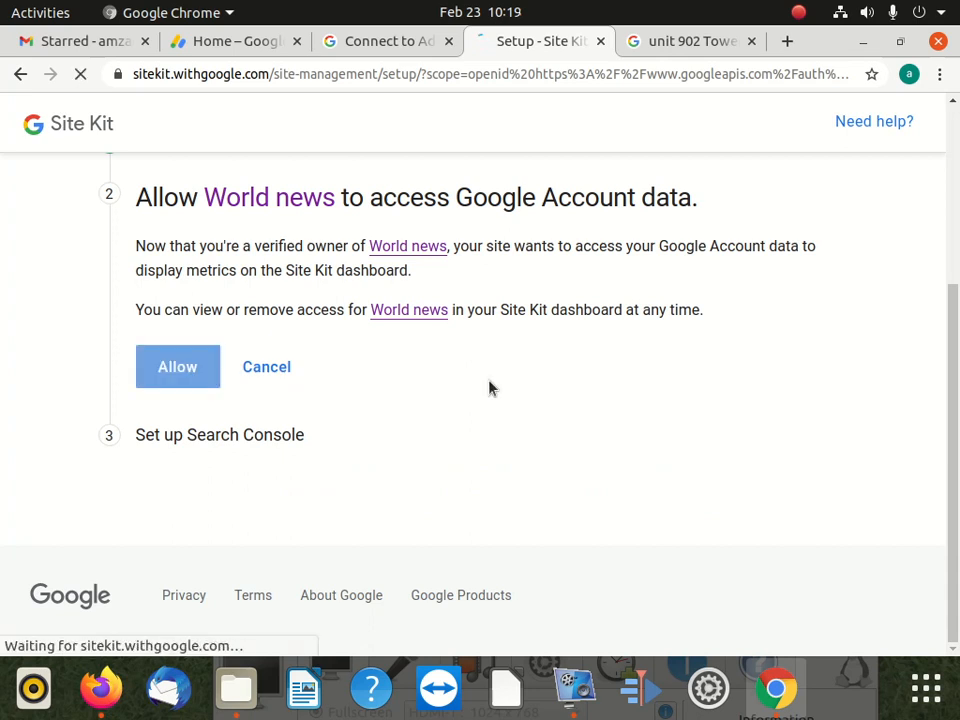
Add the World news site to Search Console and finish the setup by going to the Site Kit dashboard
{"action": "scroll", "coordinate": [486, 383], "scroll_direction": "down", "scroll_amount": 3}
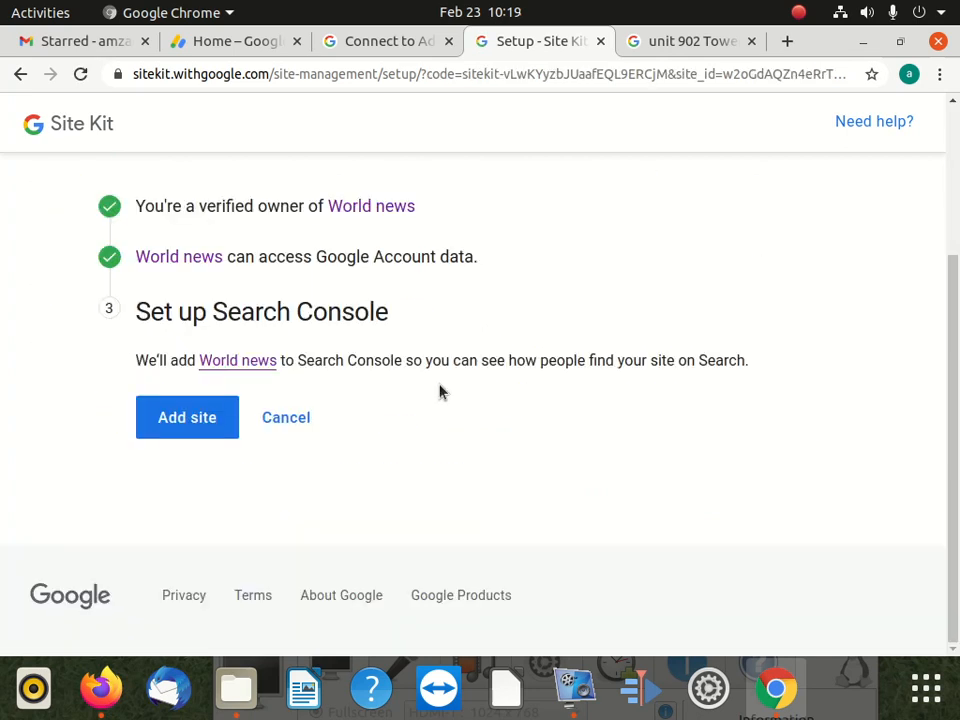
{"action": "left_click", "coordinate": [185, 422]}
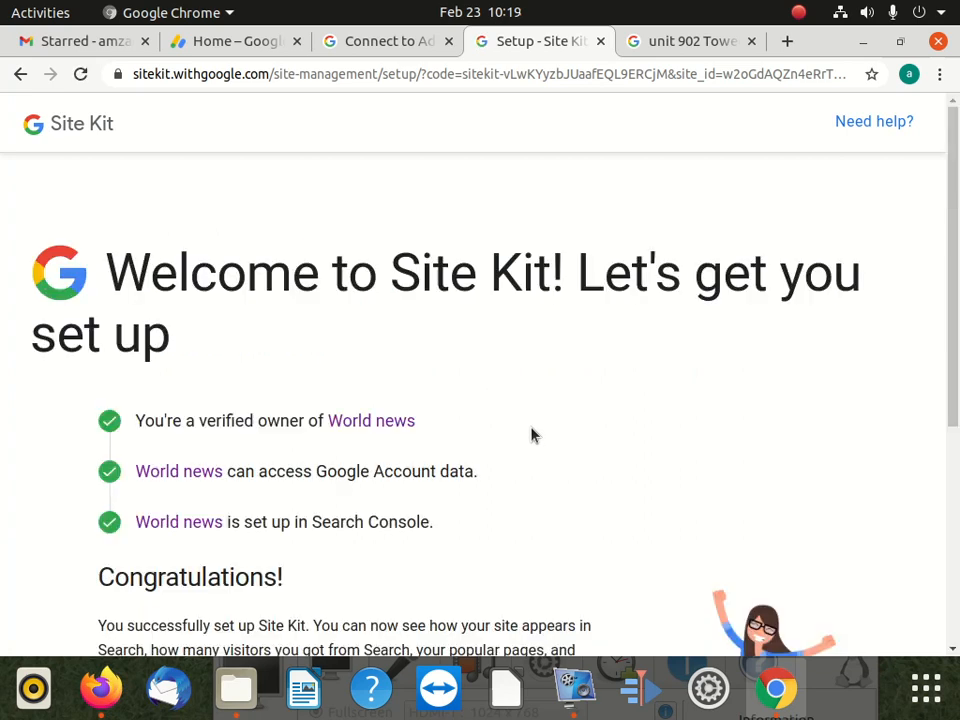
{"action": "scroll", "coordinate": [326, 414], "scroll_direction": "down", "scroll_amount": 6}
{"action": "left_click", "coordinate": [212, 390]}
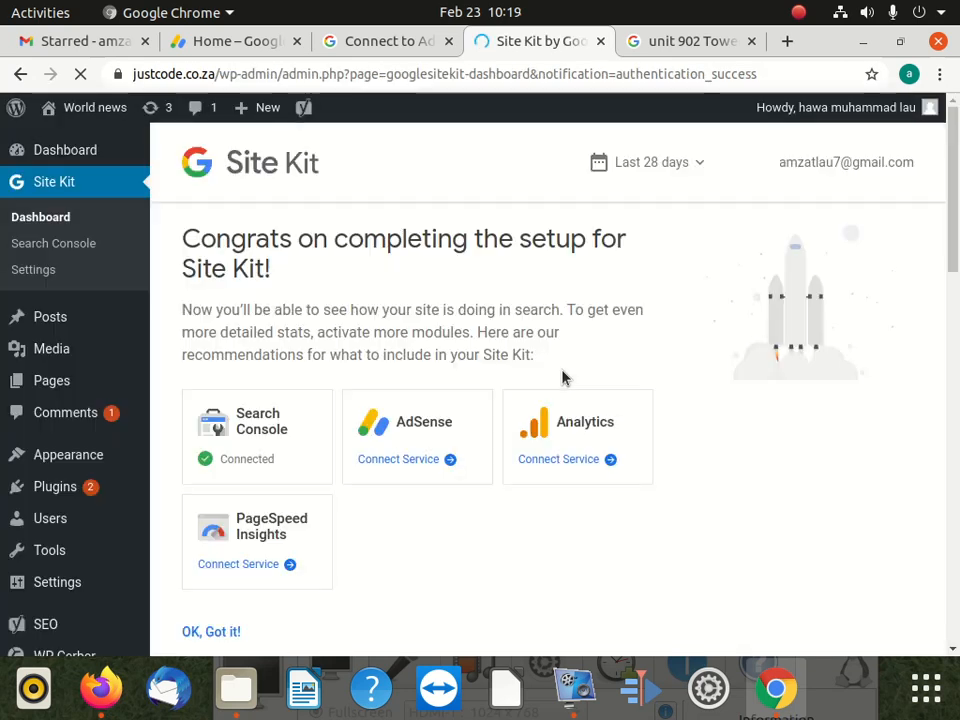
Start connecting the AdSense service from the Site Kit dashboard's recommended modules
{"action": "scroll", "coordinate": [332, 413], "scroll_direction": "down", "scroll_amount": 3}
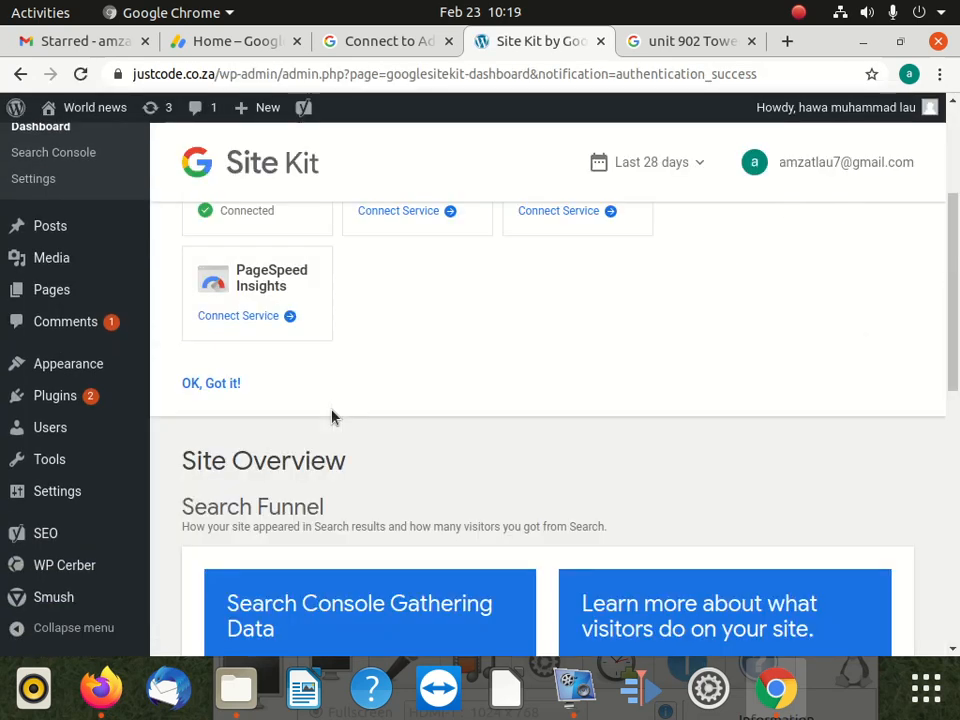
{"action": "scroll", "coordinate": [345, 405], "scroll_direction": "up", "scroll_amount": 3}
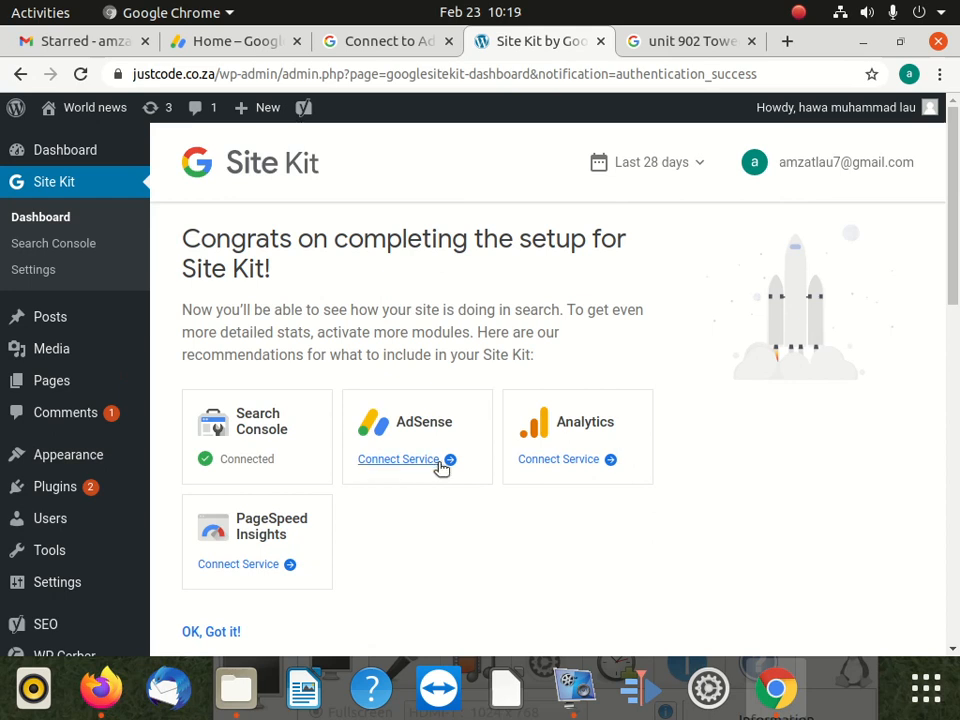
{"action": "scroll", "coordinate": [396, 454], "scroll_direction": "down", "scroll_amount": 2}
{"action": "scroll", "coordinate": [418, 461], "scroll_direction": "up", "scroll_amount": 2}
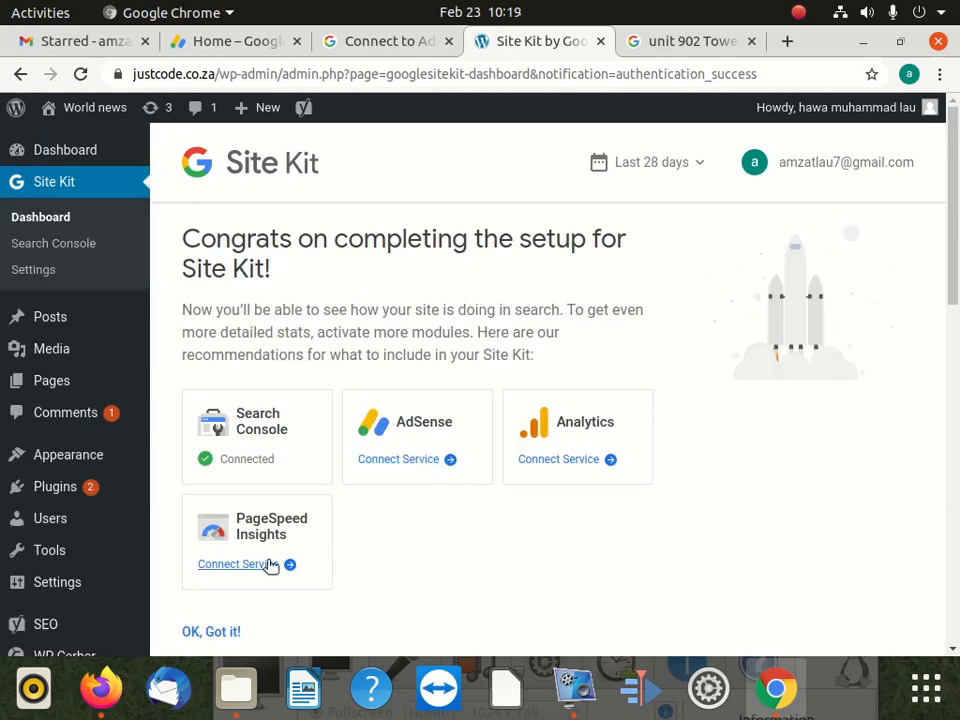
{"action": "left_click", "coordinate": [395, 462]}
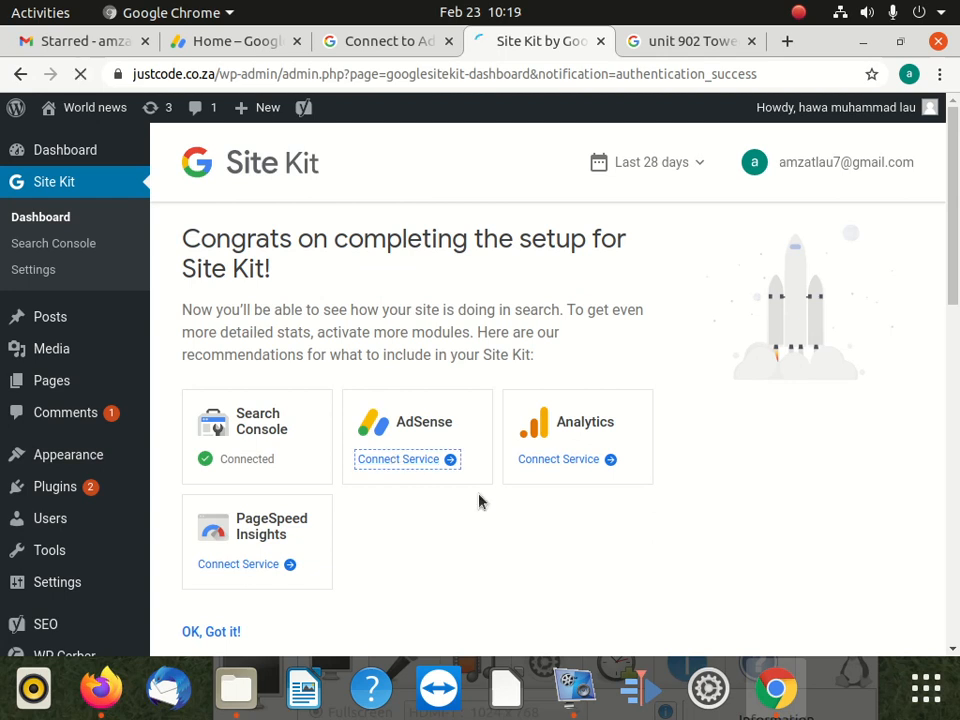
{"action": "left_click", "coordinate": [445, 466]}
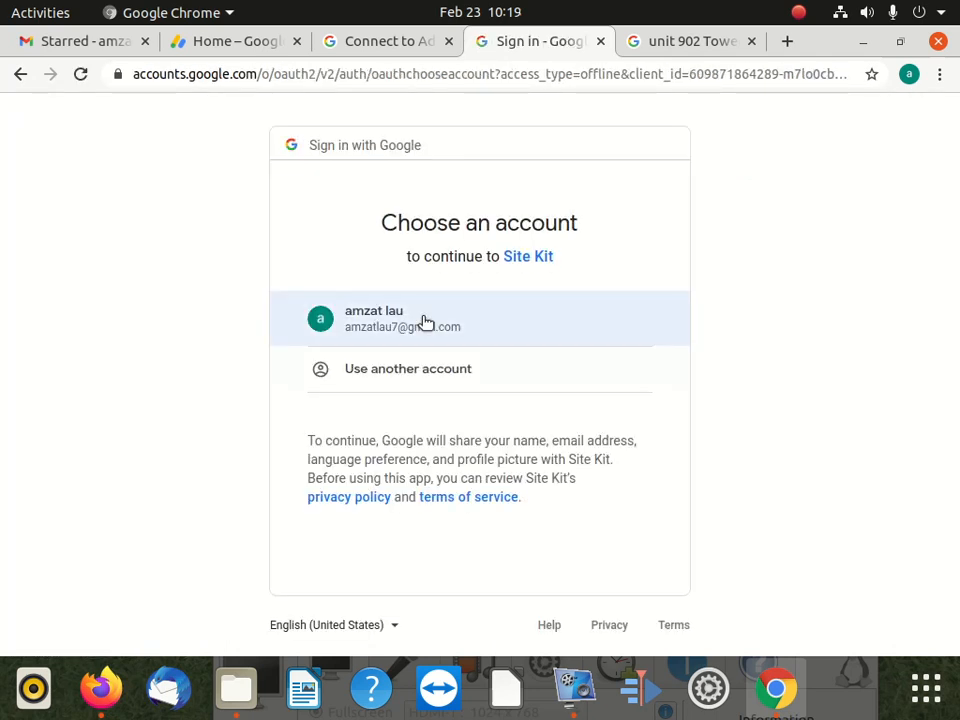
Choose the signed-in Google account and grant Site Kit permission to view its AdSense data
{"action": "left_click", "coordinate": [413, 326]}
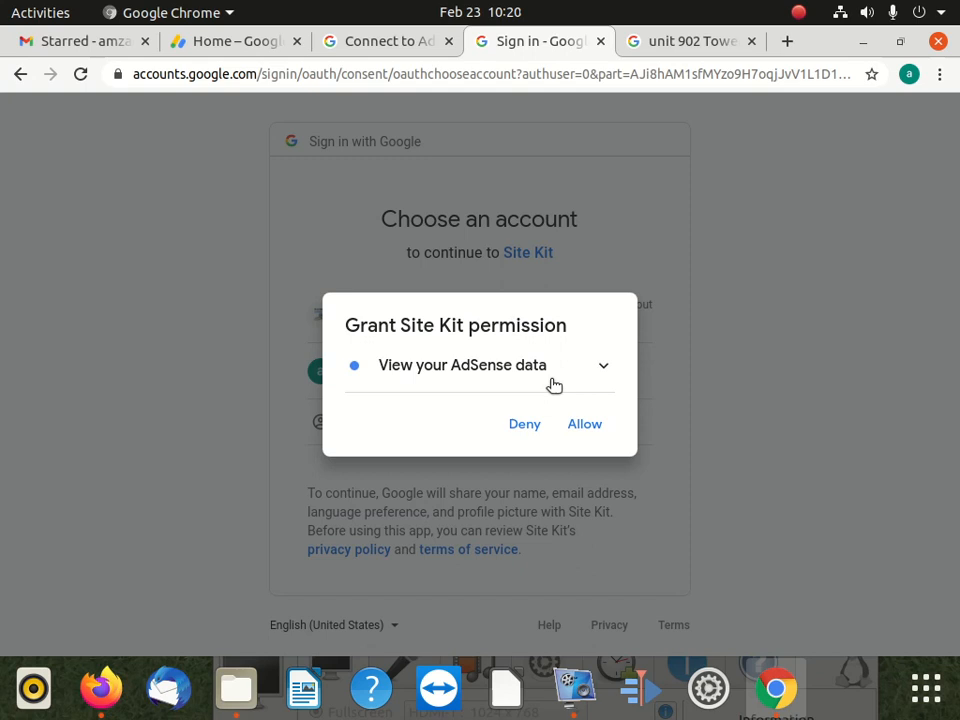
{"action": "left_click", "coordinate": [581, 420]}
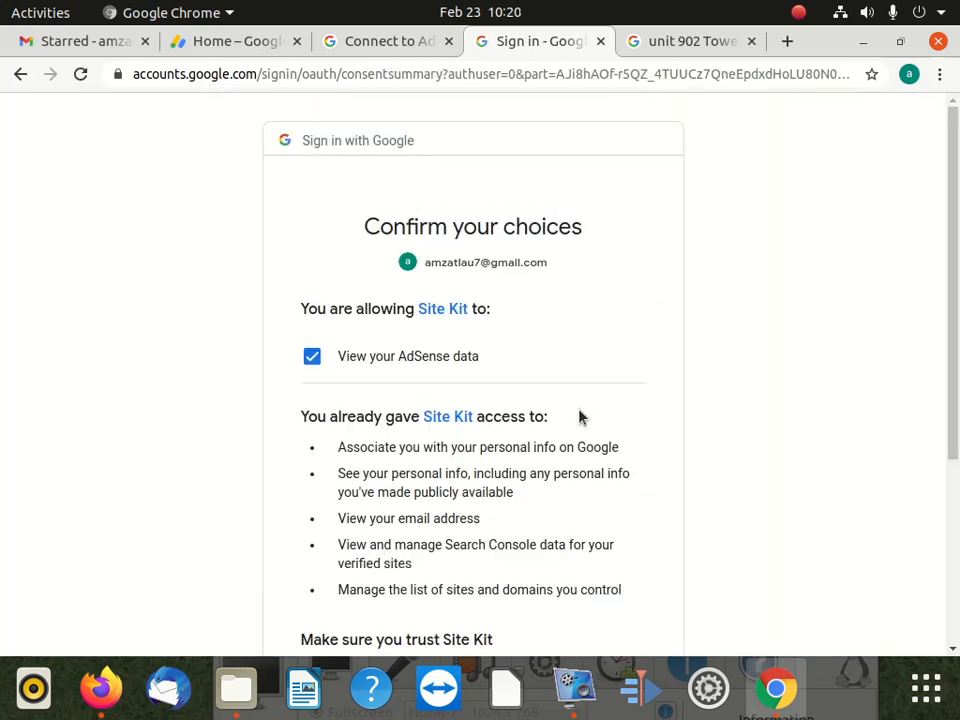
{"action": "scroll", "coordinate": [579, 410], "scroll_direction": "down", "scroll_amount": 3}
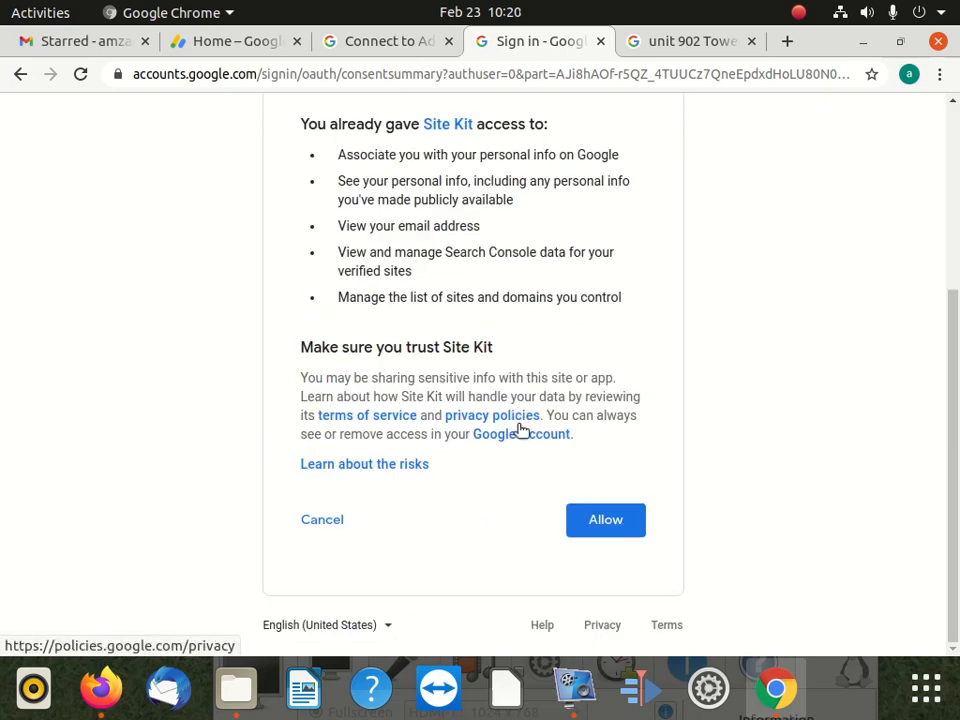
{"action": "left_click", "coordinate": [594, 519]}
Continue the AdSense connection, keeping Site Kit set to place AdSense code on the site, and retry it once
{"action": "scroll", "coordinate": [574, 471], "scroll_direction": "down", "scroll_amount": 3}
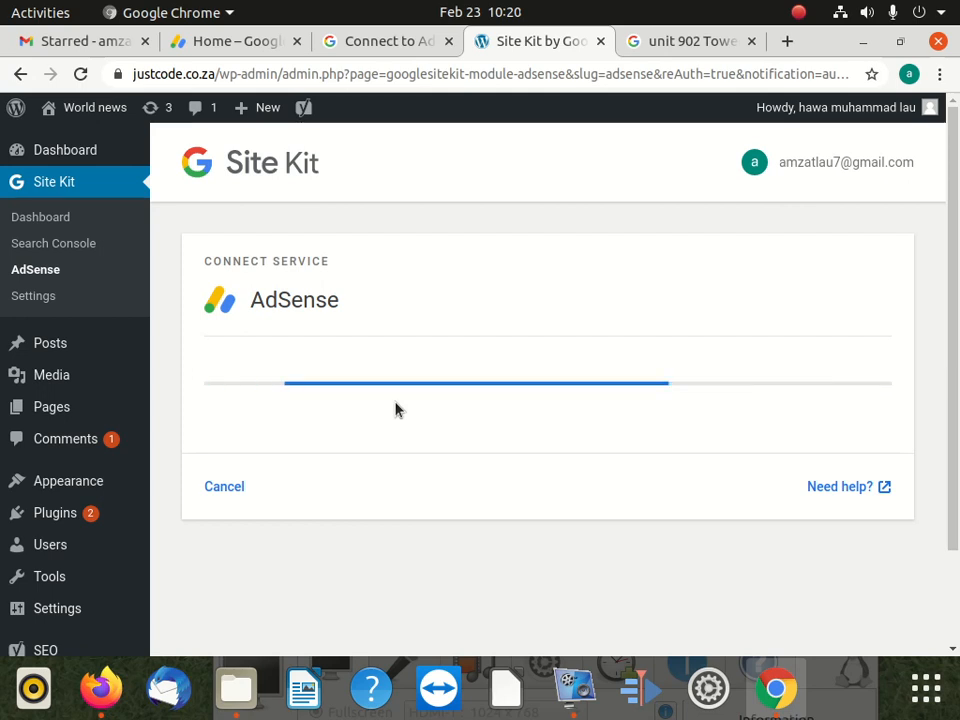
{"action": "scroll", "coordinate": [347, 444], "scroll_direction": "down", "scroll_amount": 2}
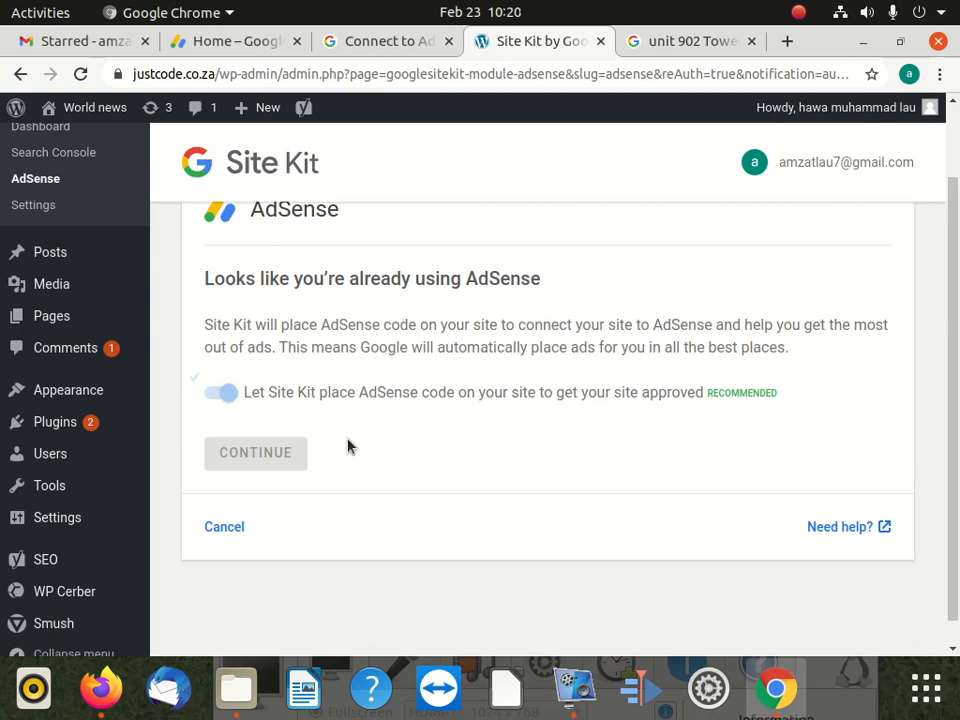
{"action": "left_click", "coordinate": [285, 436]}
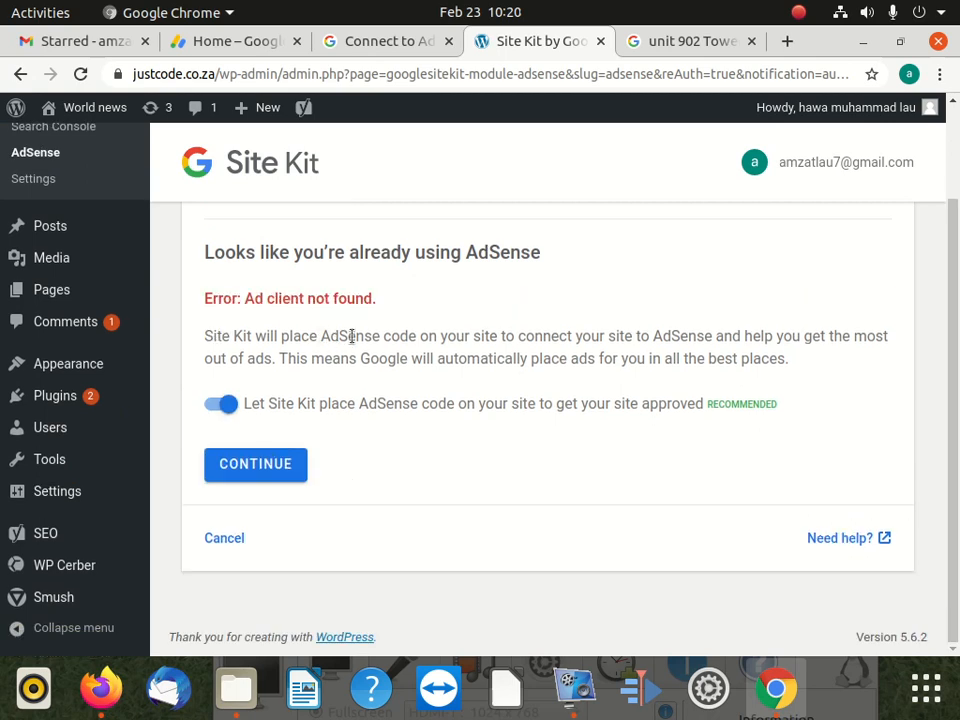
{"action": "scroll", "coordinate": [335, 340], "scroll_direction": "up", "scroll_amount": 2}
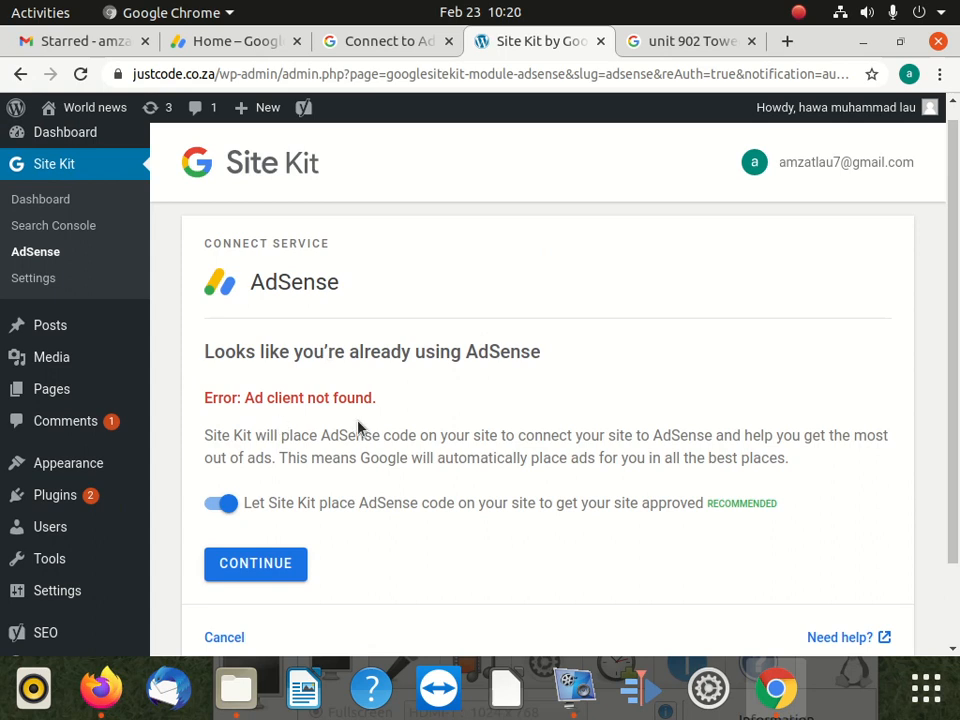
{"action": "left_click", "coordinate": [277, 571]}
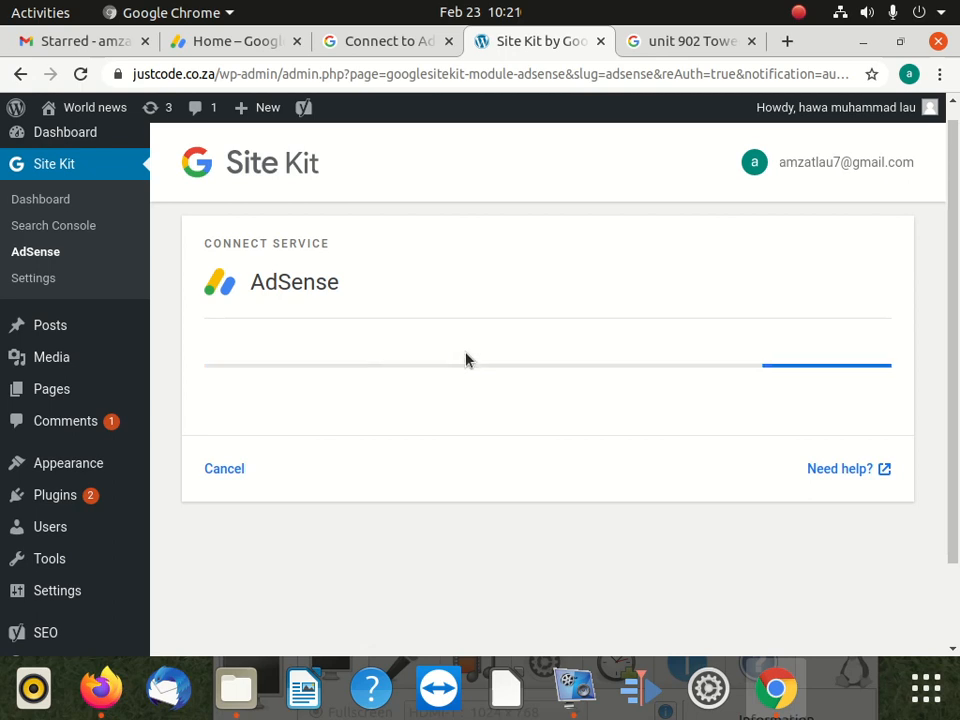
Review the connection instructions on the AdSense home page and the Site Kit setup steps in AdSense Help, checking back on the Site Kit connection
{"action": "left_click", "coordinate": [229, 44]}
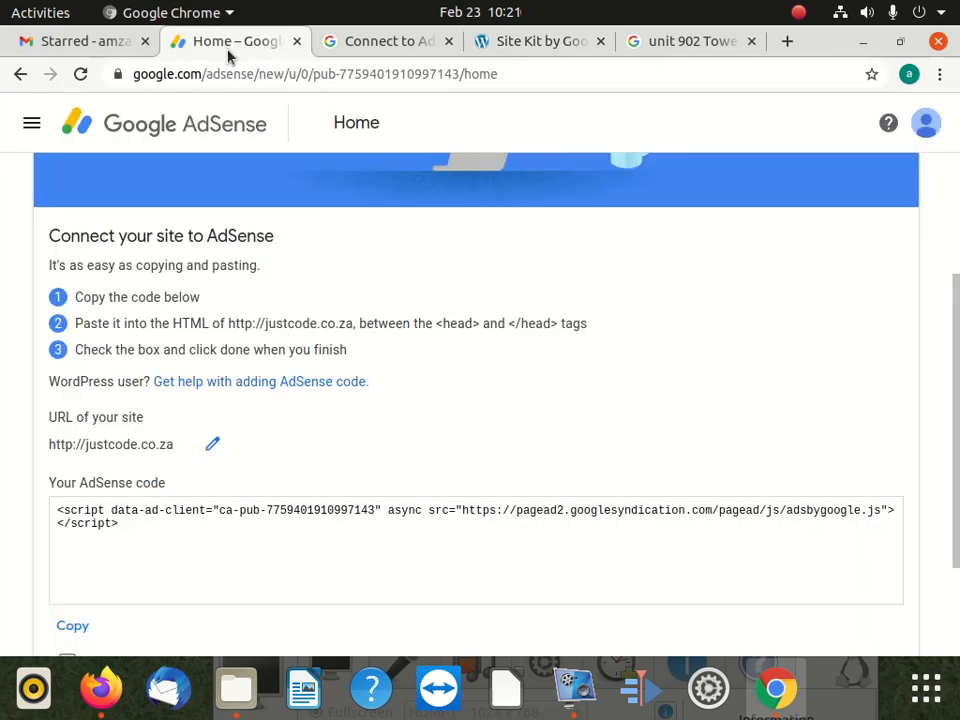
{"action": "scroll", "coordinate": [290, 340], "scroll_direction": "down", "scroll_amount": 3}
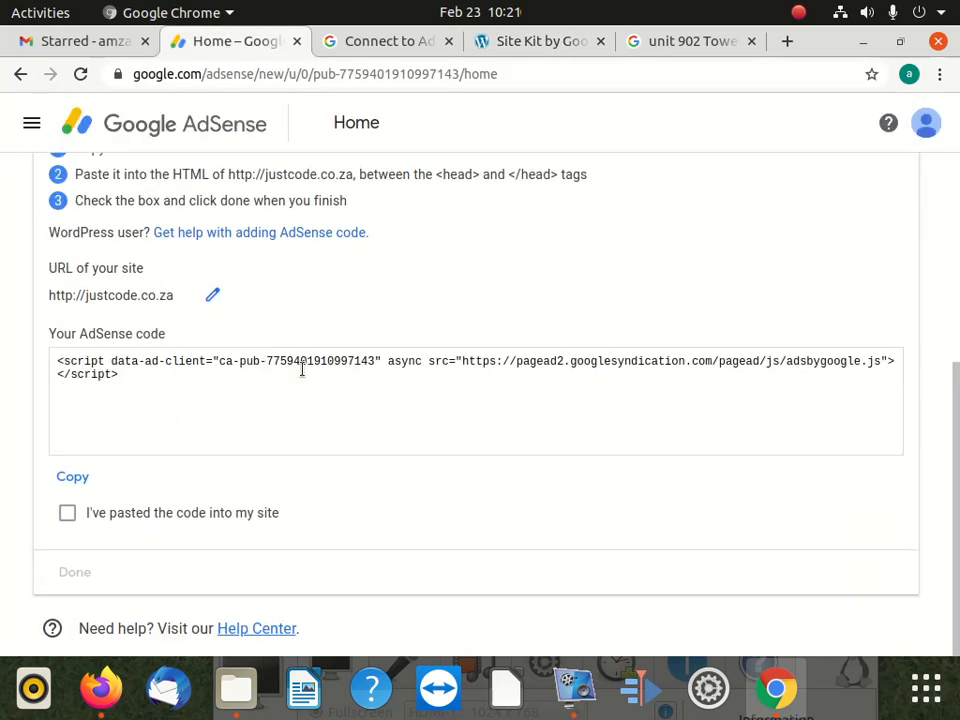
{"action": "scroll", "coordinate": [300, 360], "scroll_direction": "up", "scroll_amount": 5}
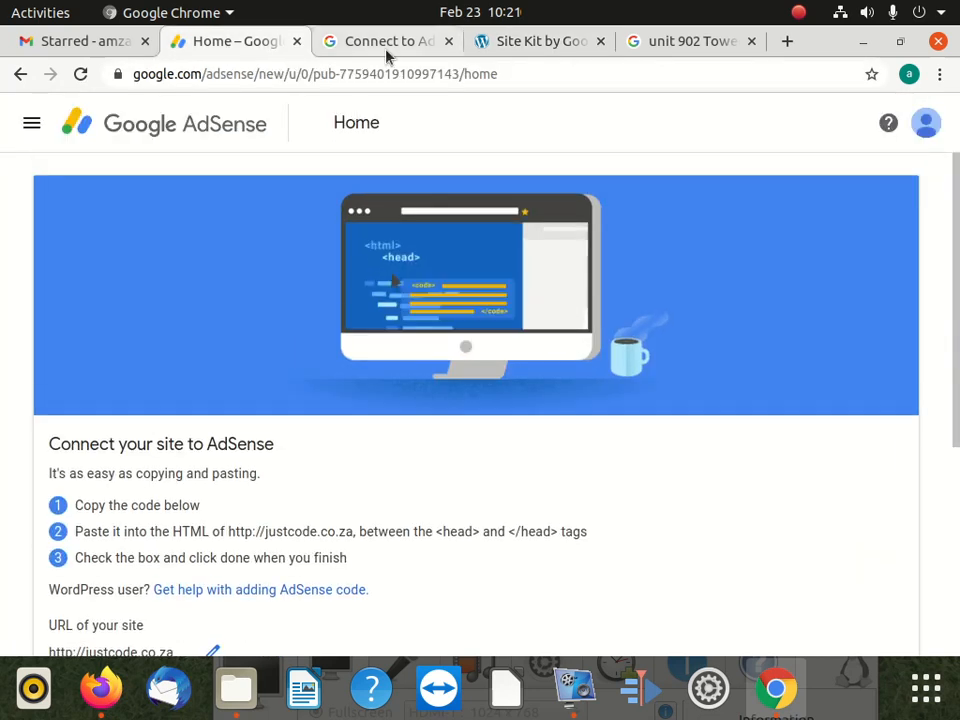
{"action": "left_click", "coordinate": [389, 41]}
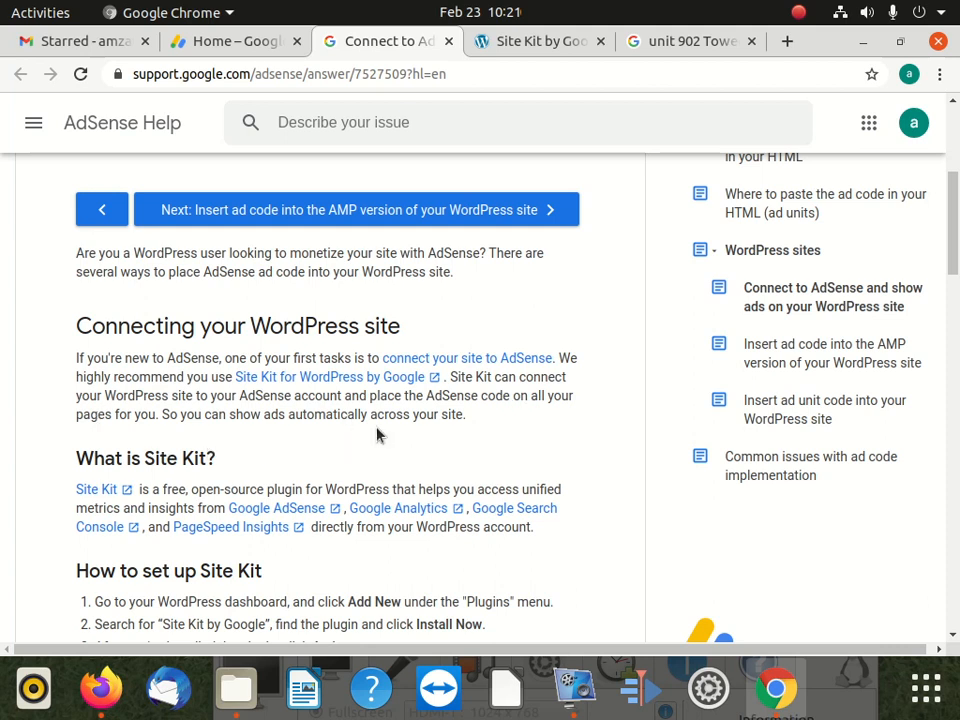
{"action": "scroll", "coordinate": [193, 411], "scroll_direction": "down", "scroll_amount": 4}
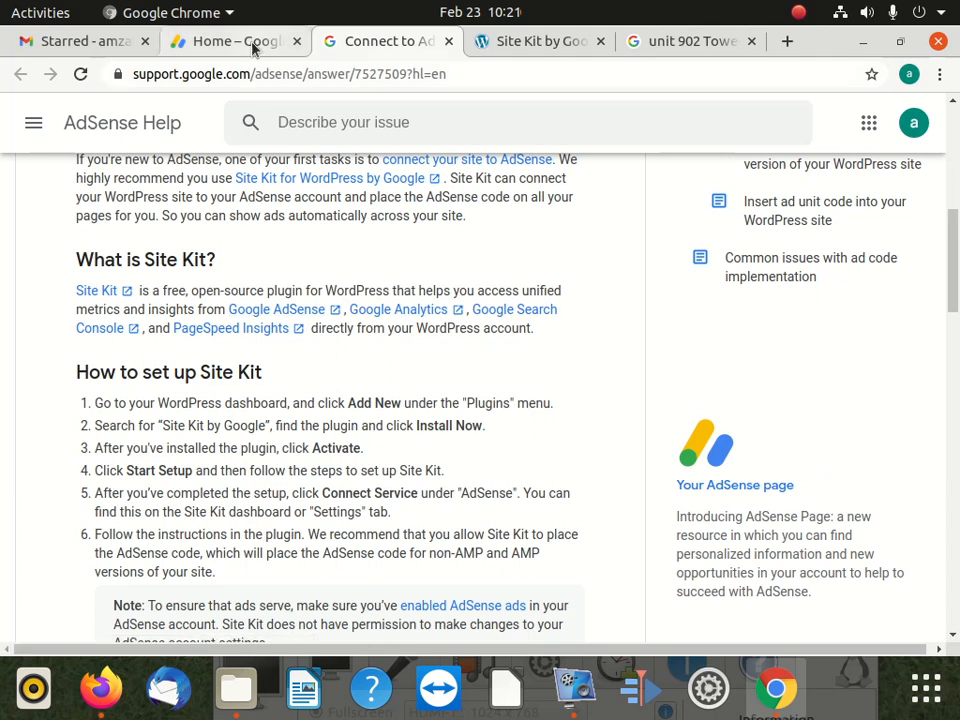
{"action": "left_click", "coordinate": [502, 45]}
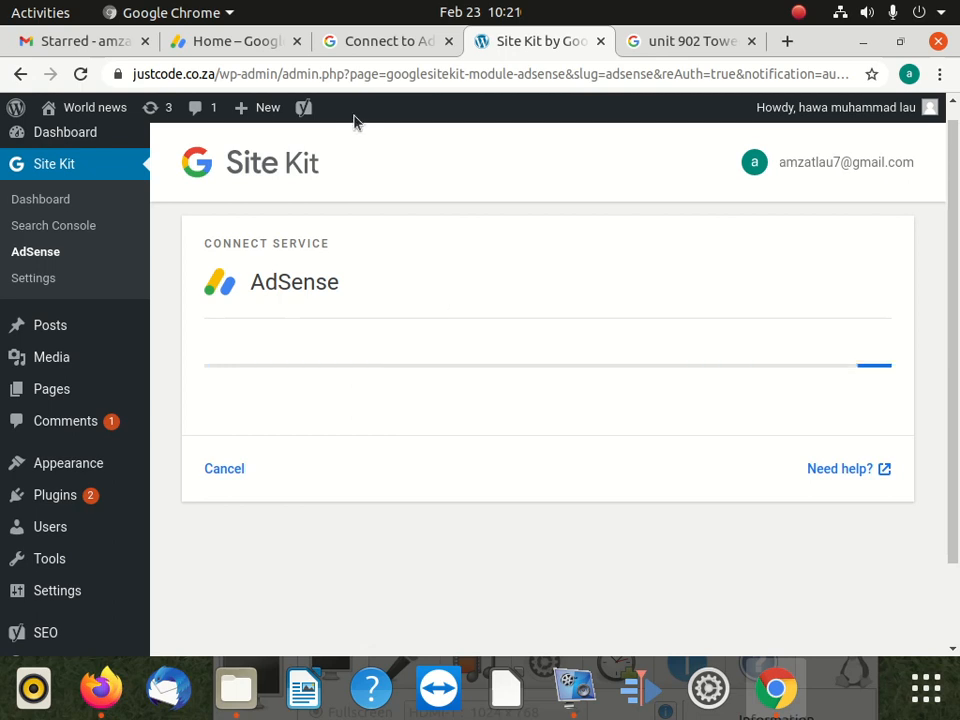
{"action": "left_click", "coordinate": [220, 40]}
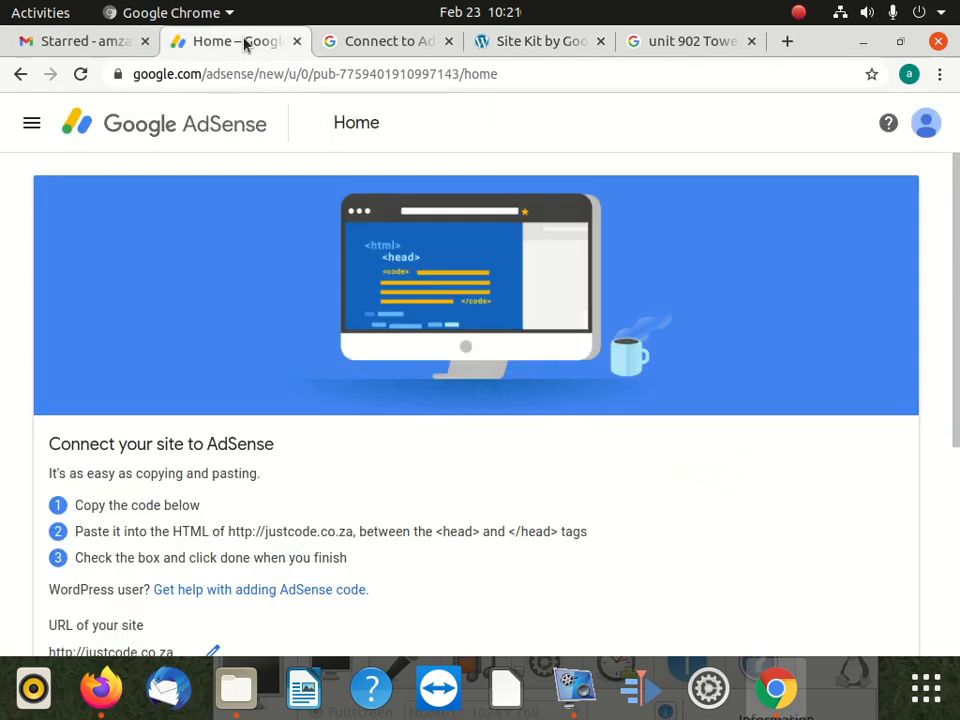
{"action": "left_click", "coordinate": [366, 43]}
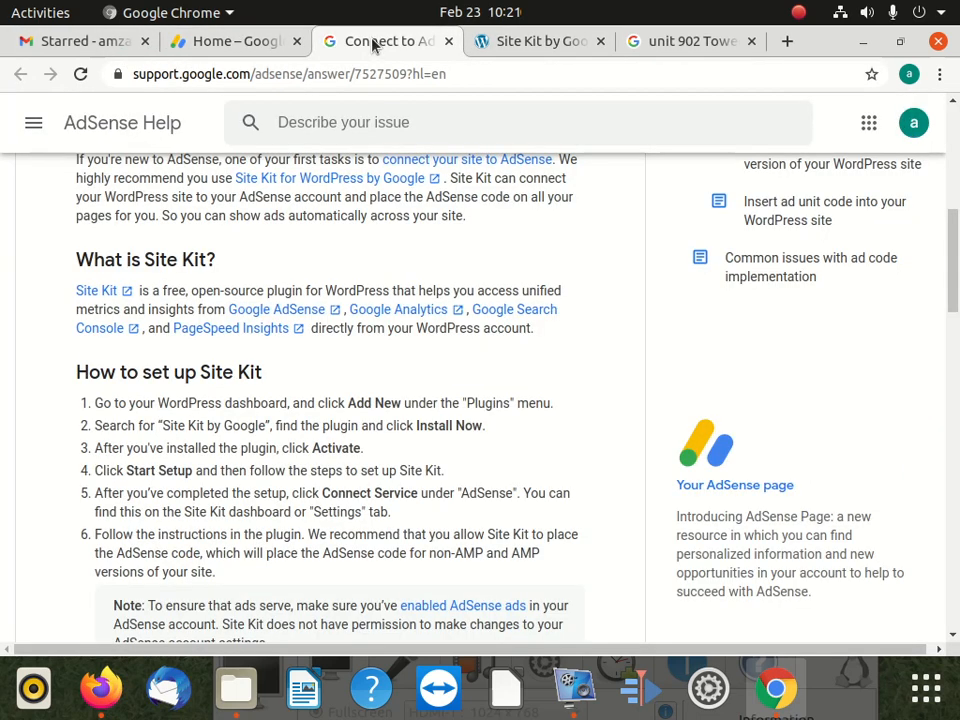
{"action": "left_click", "coordinate": [563, 41]}
{"action": "left_click", "coordinate": [371, 41]}
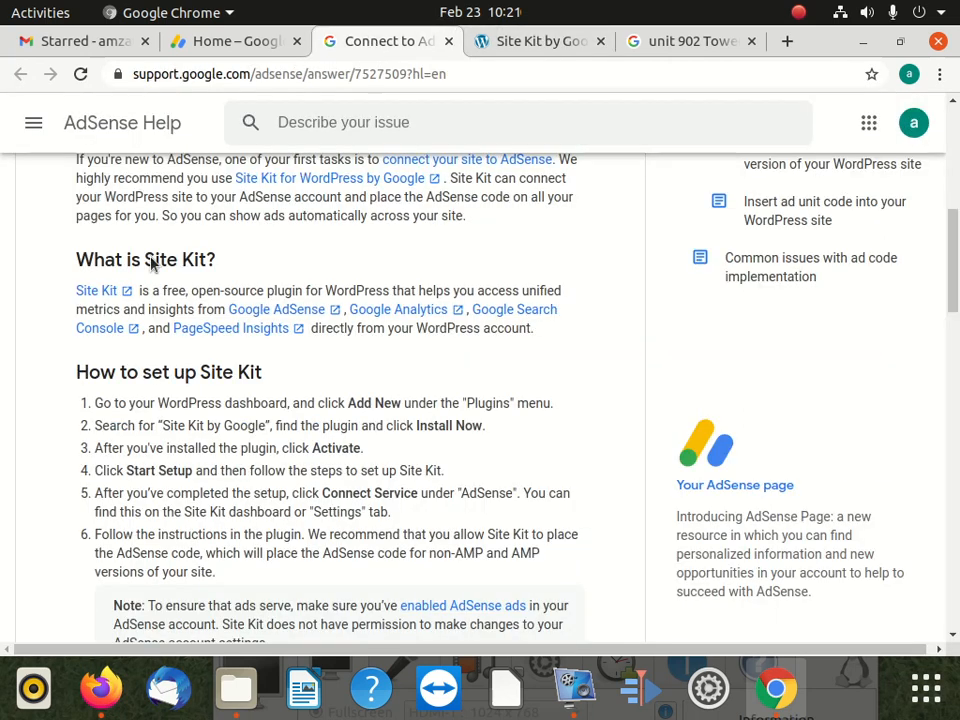
Copy the full AdSense code snippet for justcode.co.za from the AdSense home page and return to Site Kit's AdSense setup
{"action": "left_click", "coordinate": [236, 41]}
{"action": "scroll", "coordinate": [191, 392], "scroll_direction": "down", "scroll_amount": 5}
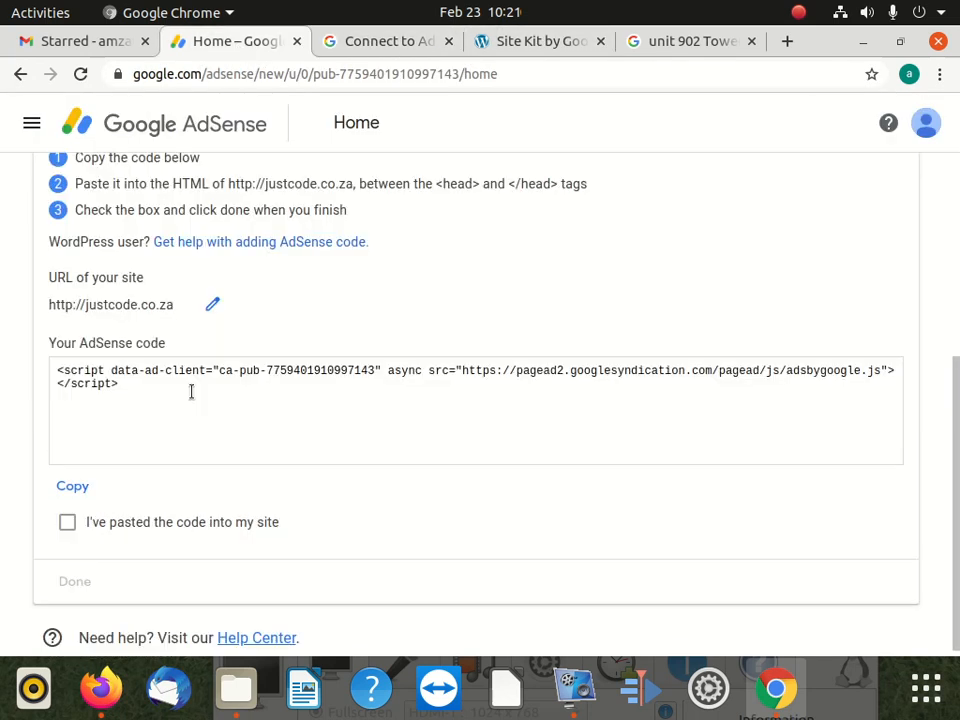
{"action": "left_click_drag", "start_coordinate": [193, 381], "coordinate": [52, 352]}
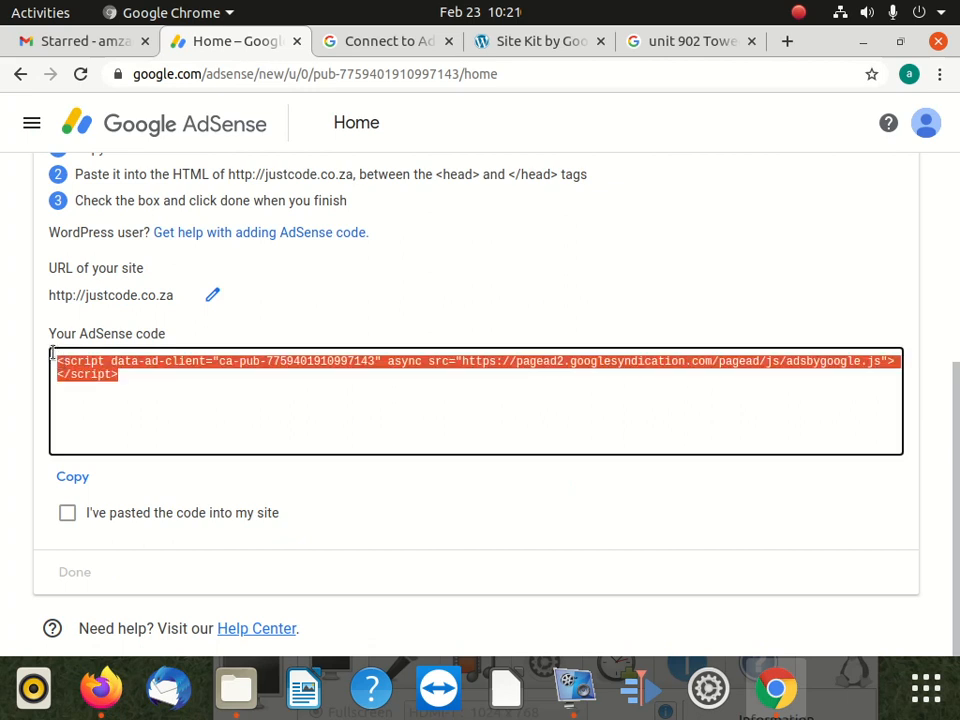
{"action": "right_click", "coordinate": [112, 368]}
{"action": "left_click", "coordinate": [166, 382]}
{"action": "right_click", "coordinate": [106, 381]}
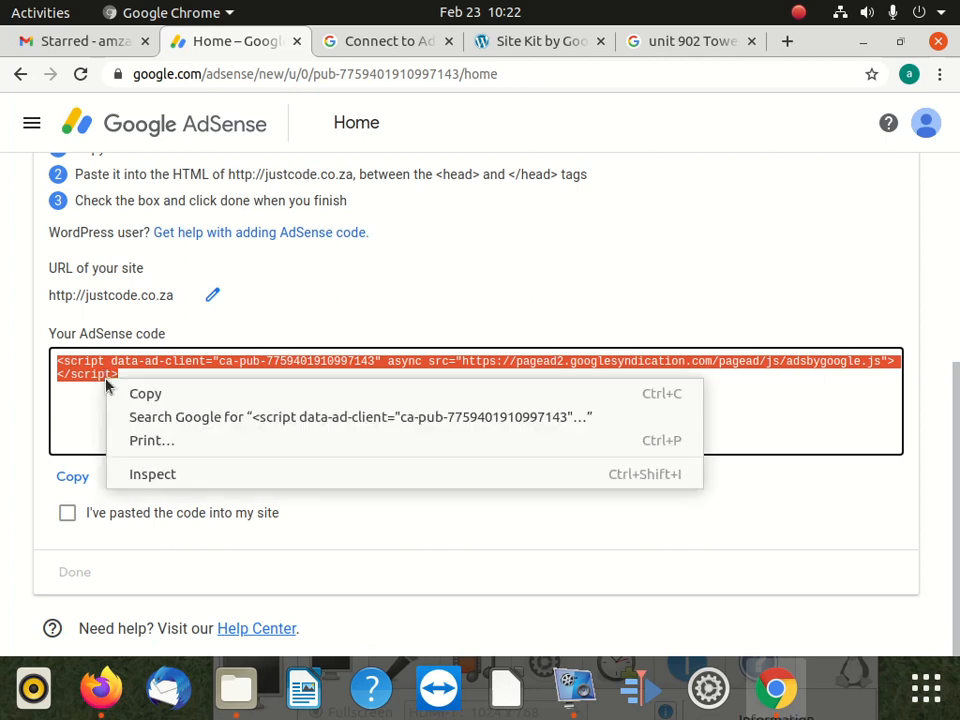
{"action": "left_click", "coordinate": [134, 394]}
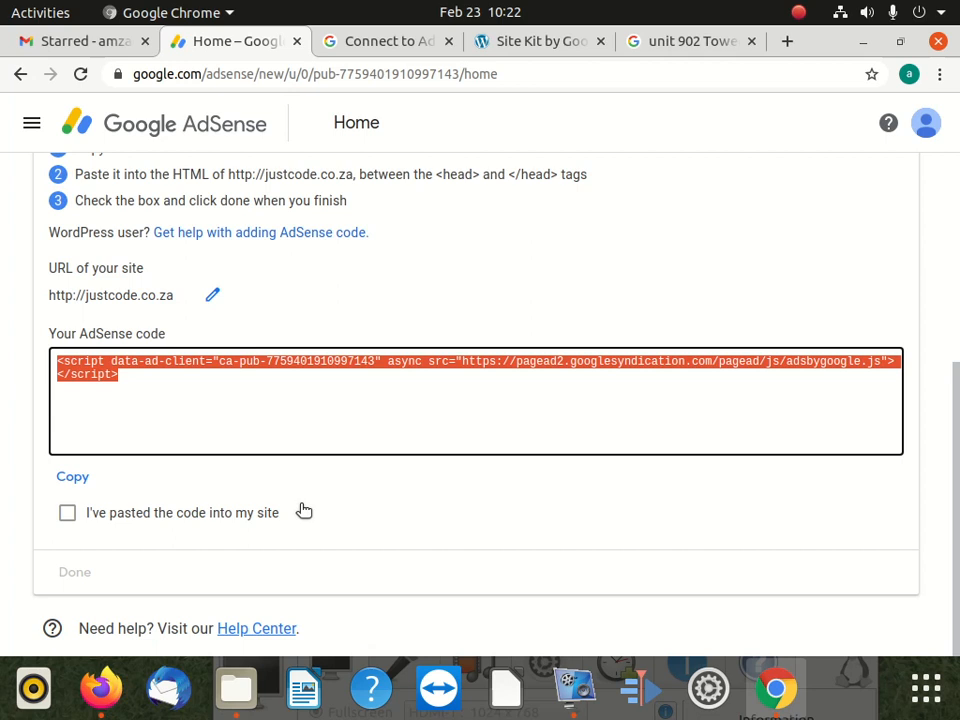
{"action": "scroll", "coordinate": [304, 511], "scroll_direction": "up", "scroll_amount": 4}
{"action": "right_click", "coordinate": [115, 553]}
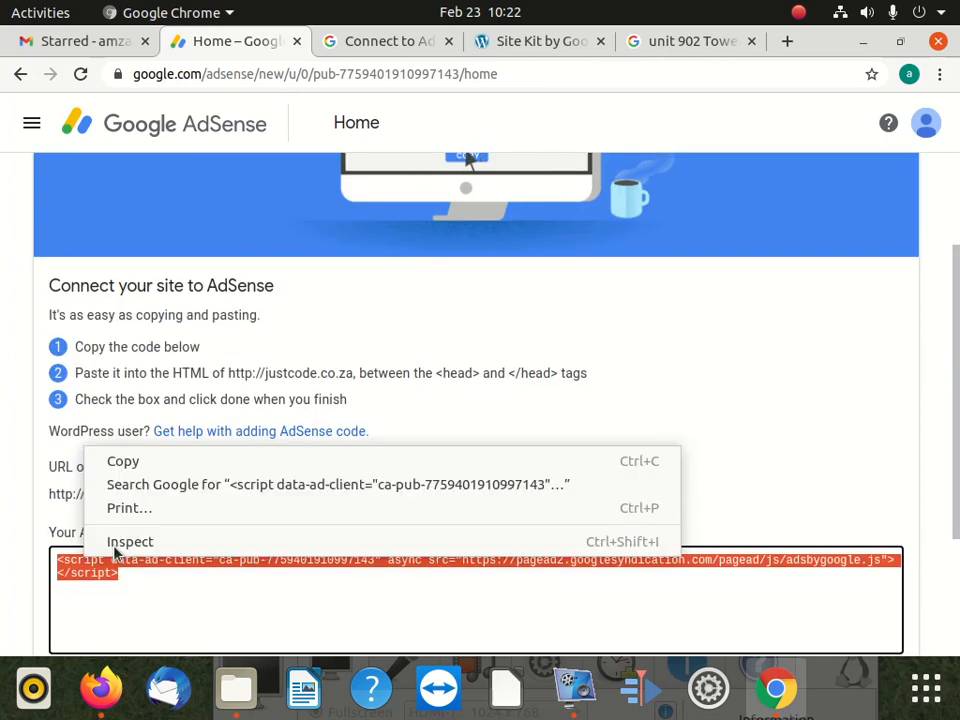
{"action": "left_click", "coordinate": [142, 462]}
{"action": "scroll", "coordinate": [343, 433], "scroll_direction": "up", "scroll_amount": 2}
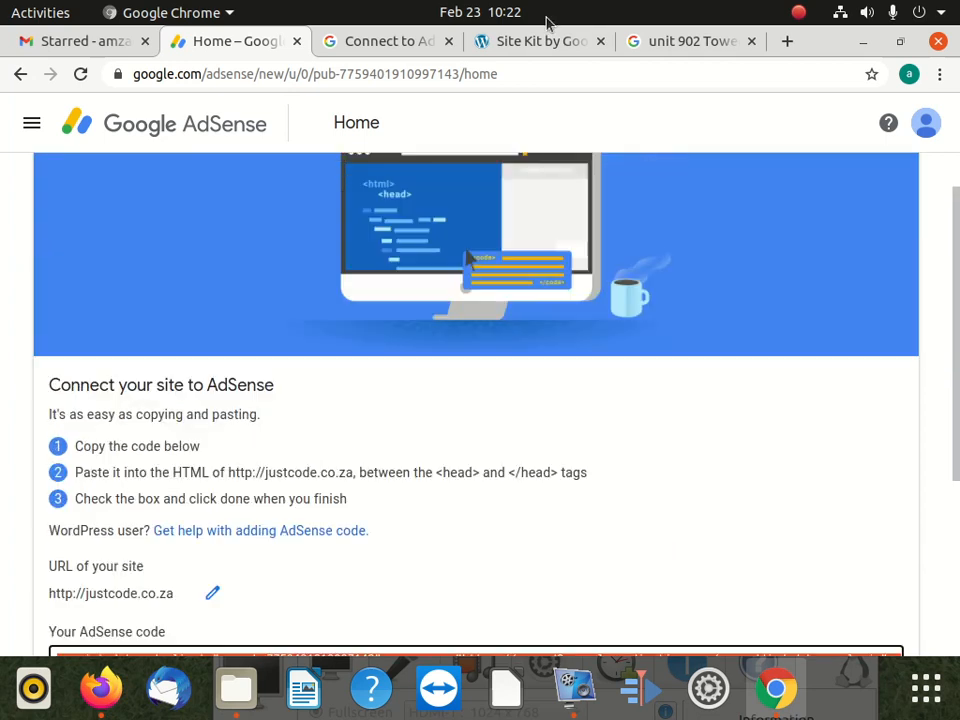
{"action": "left_click", "coordinate": [503, 42]}
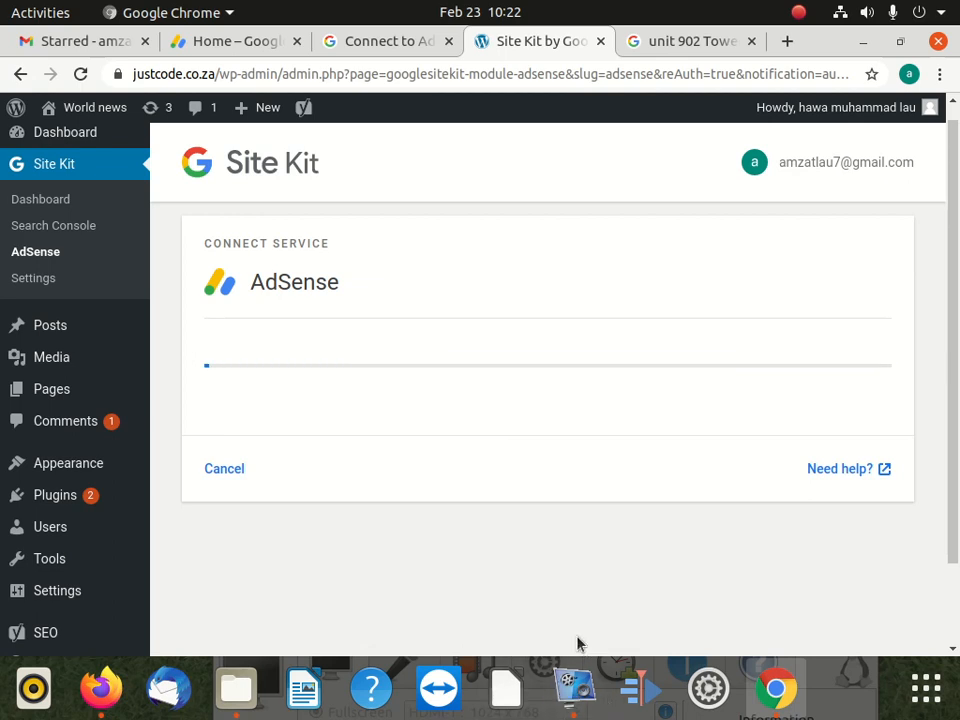
{"action": "left_click", "coordinate": [566, 690]}
{"action": "left_click_drag", "start_coordinate": [599, 608], "coordinate": [664, 185]}
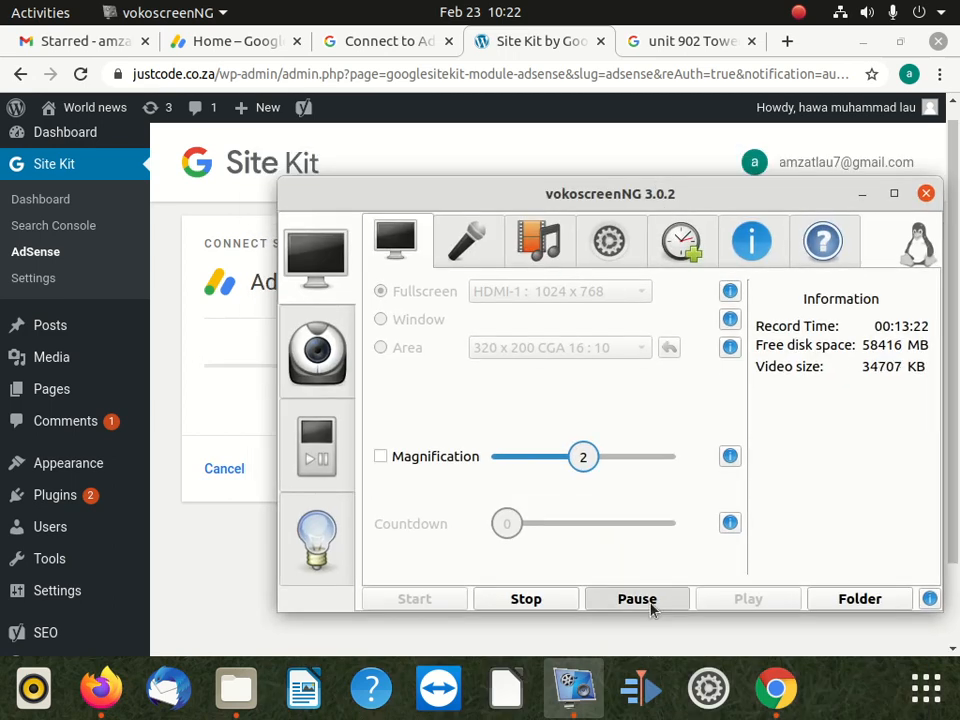
{"action": "left_click", "coordinate": [650, 608]}
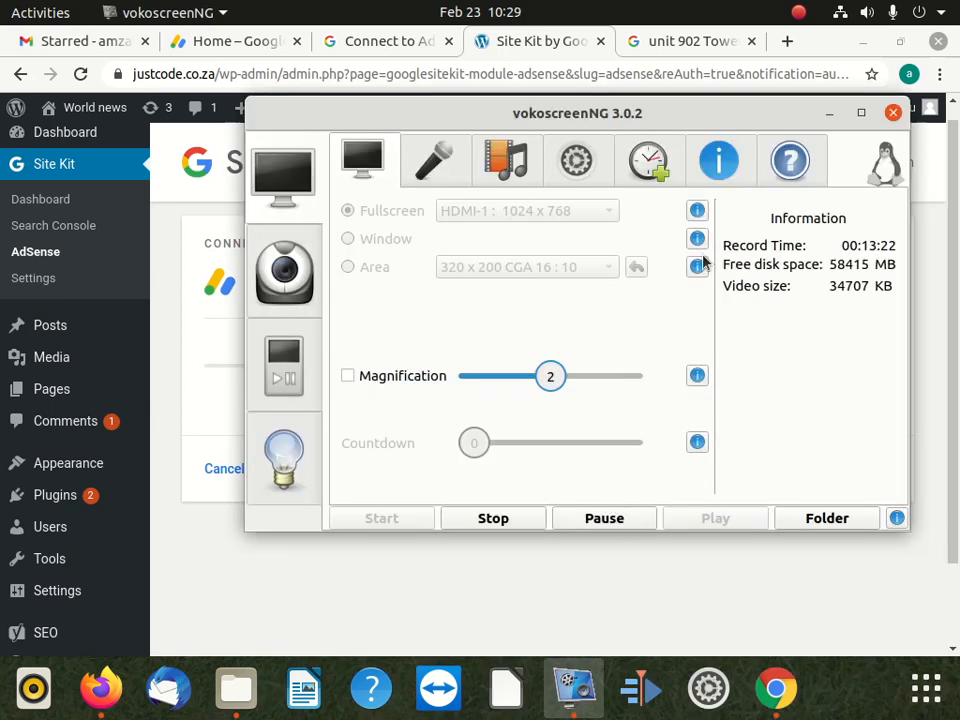
{"action": "left_click_drag", "start_coordinate": [674, 125], "coordinate": [762, 514]}
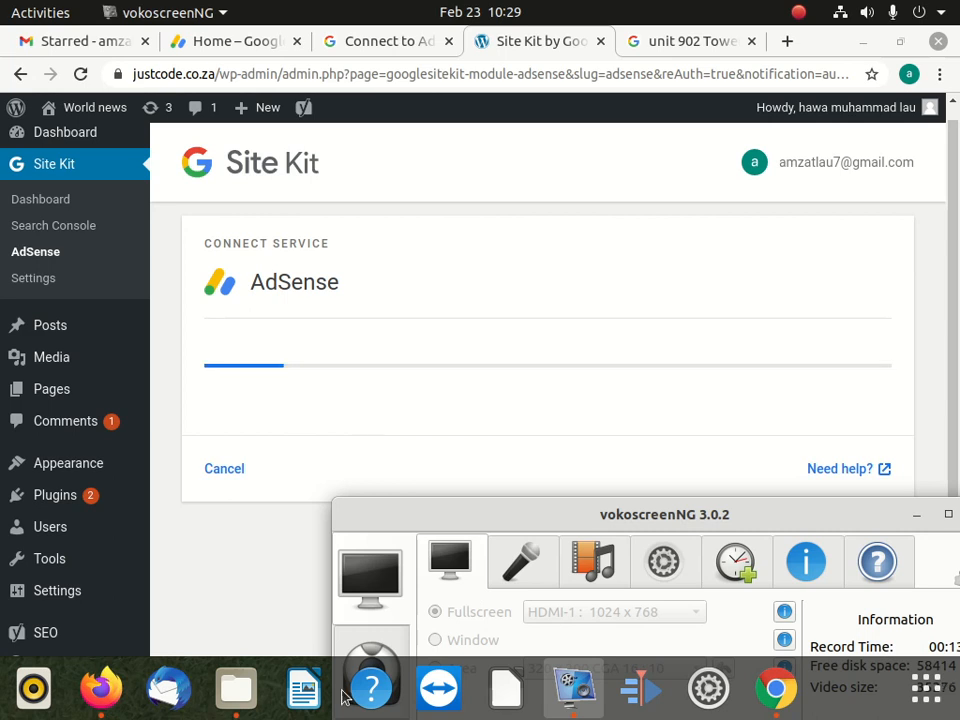
Switch to Firefox to check the AdSense script inside the head section of the ample_magazine theme's PHP file, and return to Chrome
{"action": "left_click", "coordinate": [103, 688]}
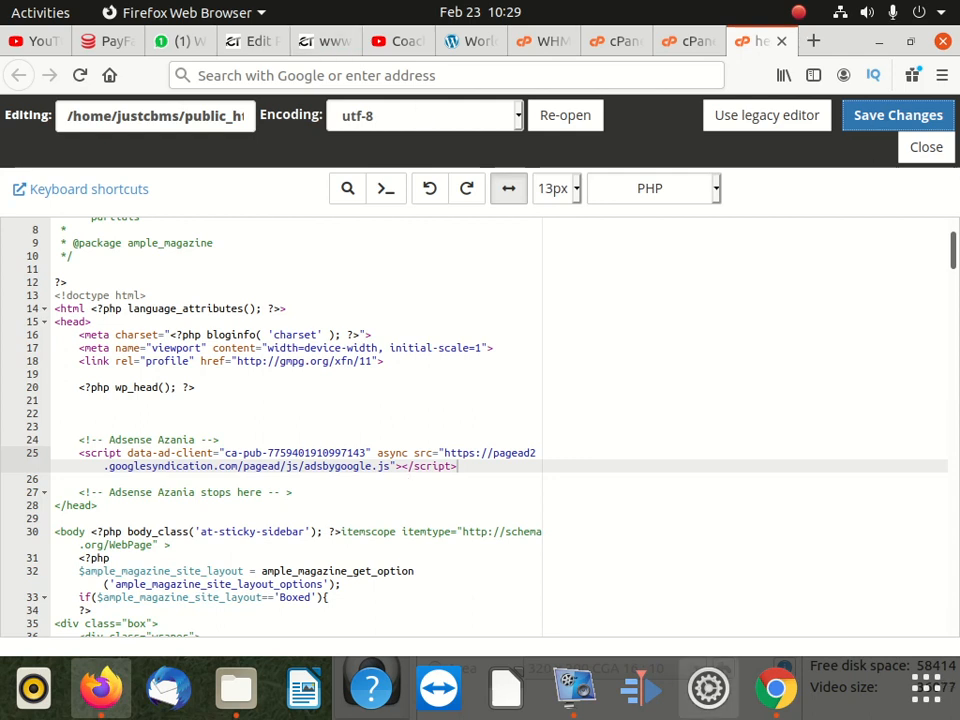
{"action": "left_click", "coordinate": [775, 688]}
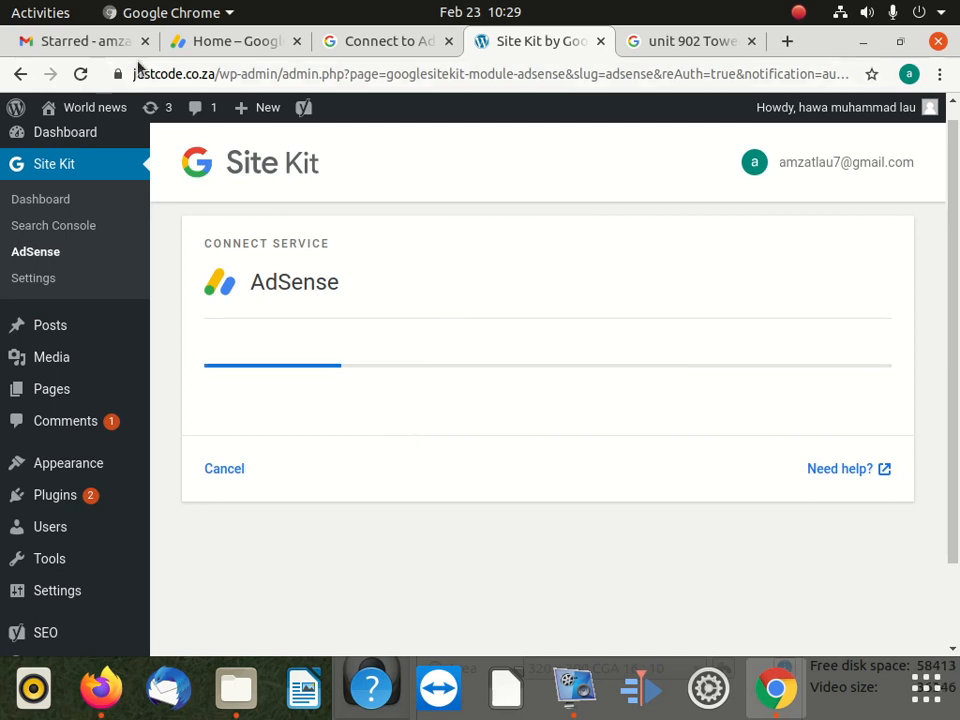
On the AdSense home page, declare the code as pasted into the site, submit it for verification and acknowledge the result
{"action": "left_click", "coordinate": [85, 41]}
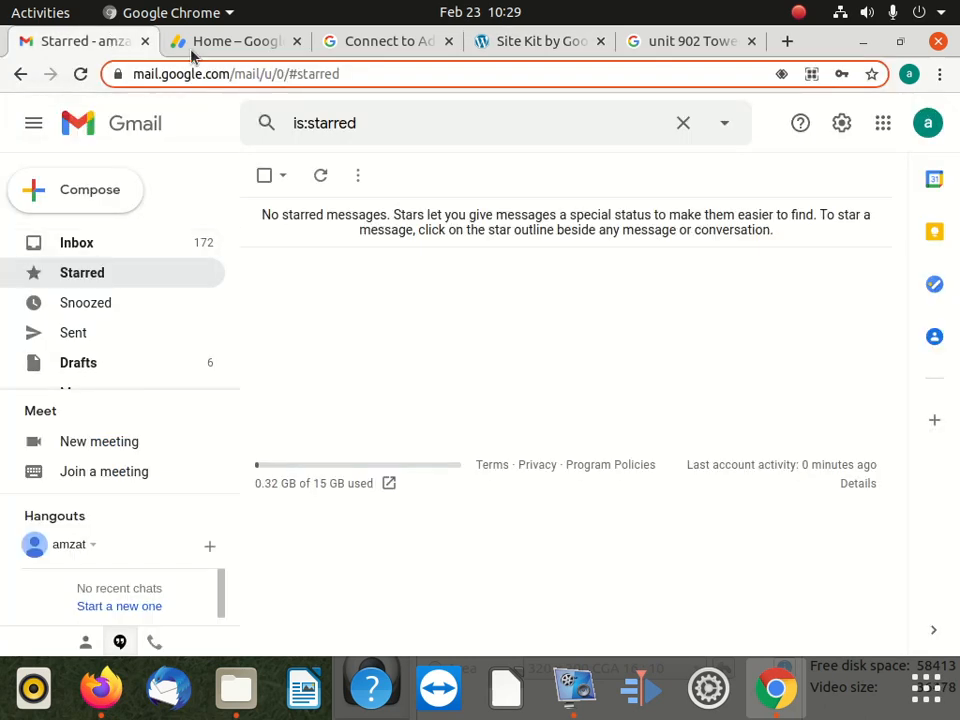
{"action": "left_click", "coordinate": [230, 40]}
{"action": "scroll", "coordinate": [253, 339], "scroll_direction": "down", "scroll_amount": 5}
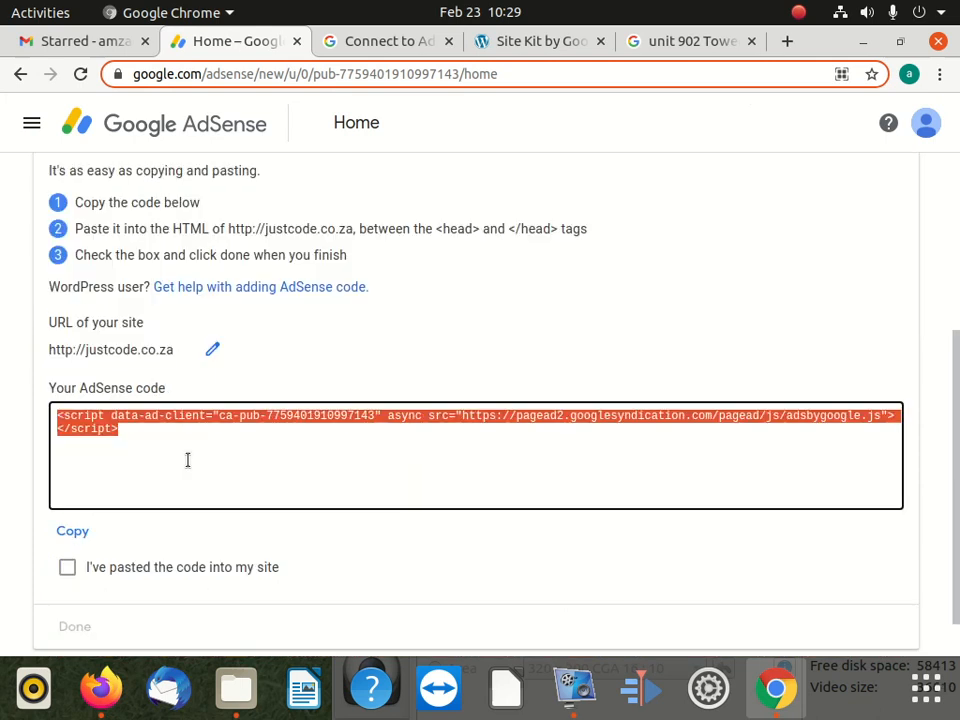
{"action": "left_click", "coordinate": [67, 513]}
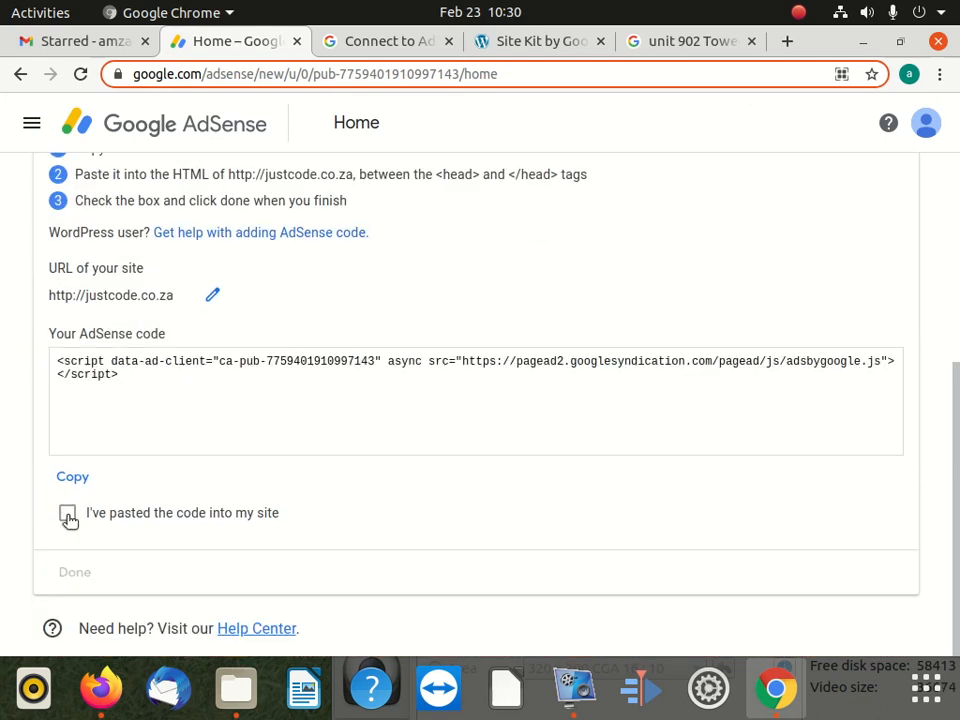
{"action": "left_click", "coordinate": [84, 572]}
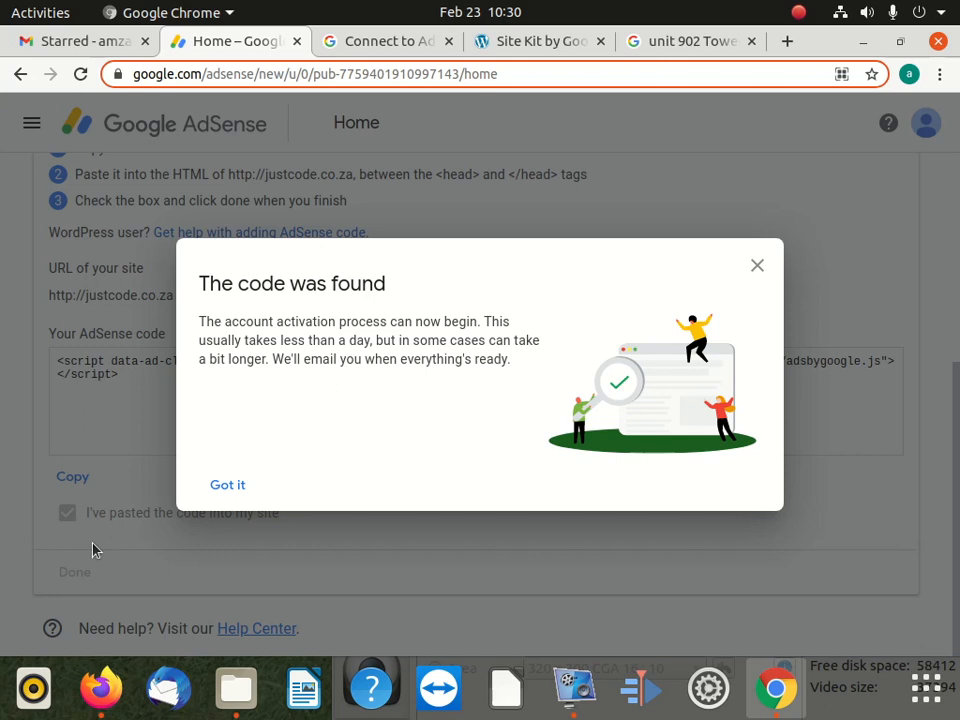
{"action": "left_click", "coordinate": [234, 486]}
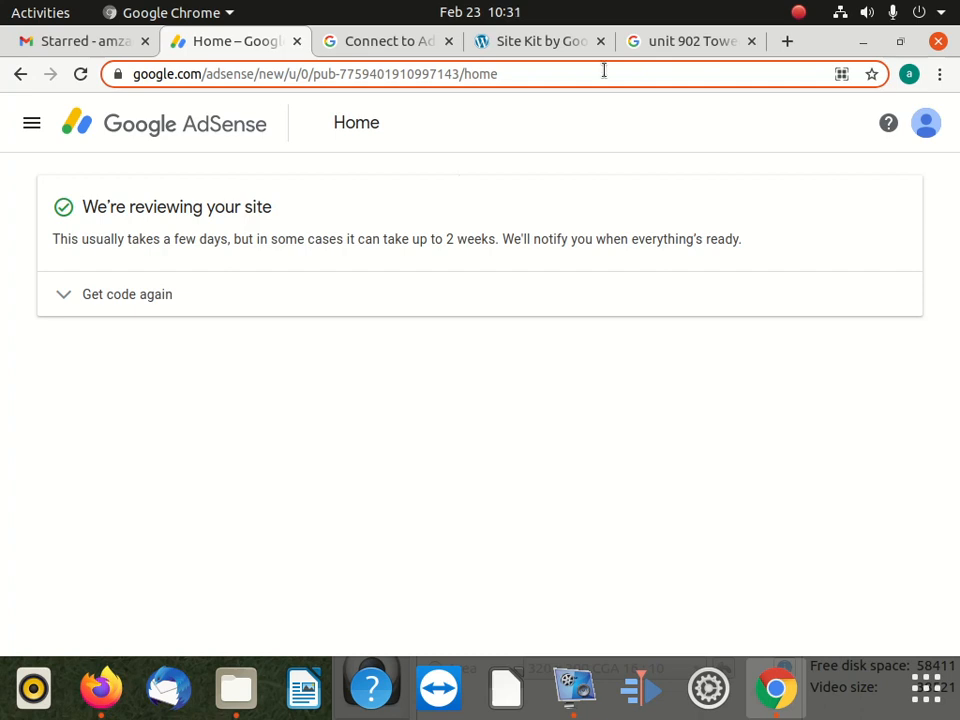
{"action": "left_click", "coordinate": [374, 48]}
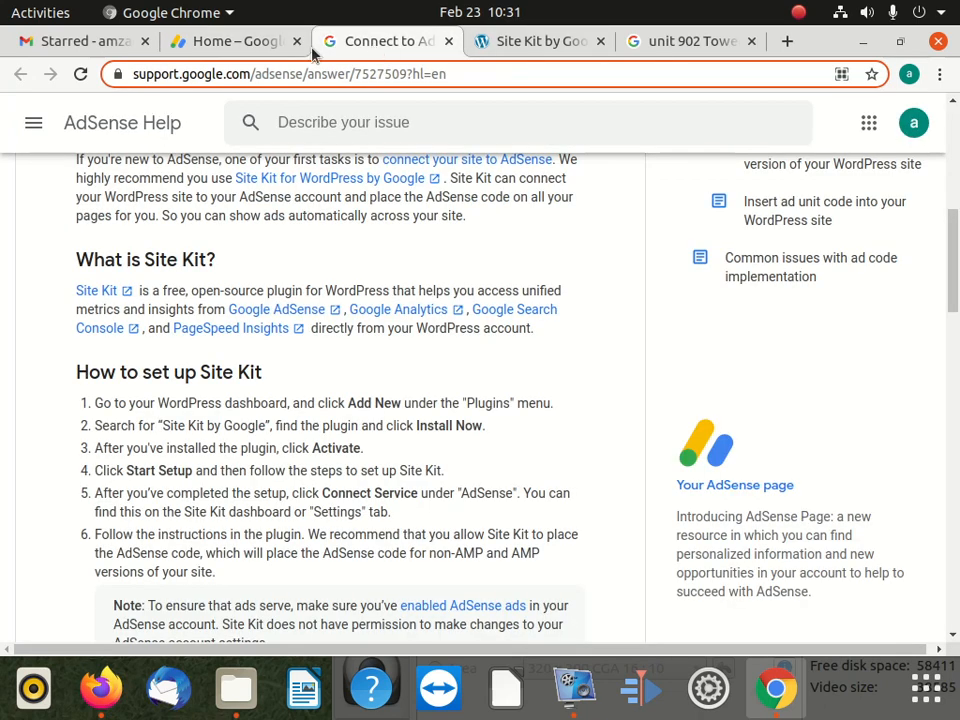
{"action": "left_click", "coordinate": [255, 52]}
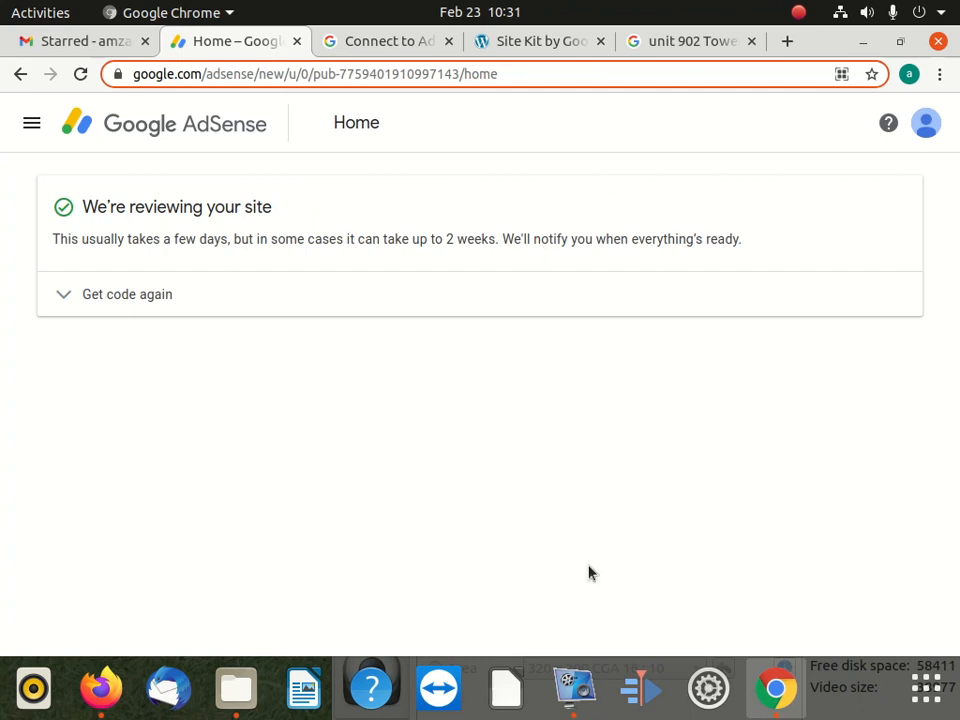
{"action": "left_click", "coordinate": [575, 688]}
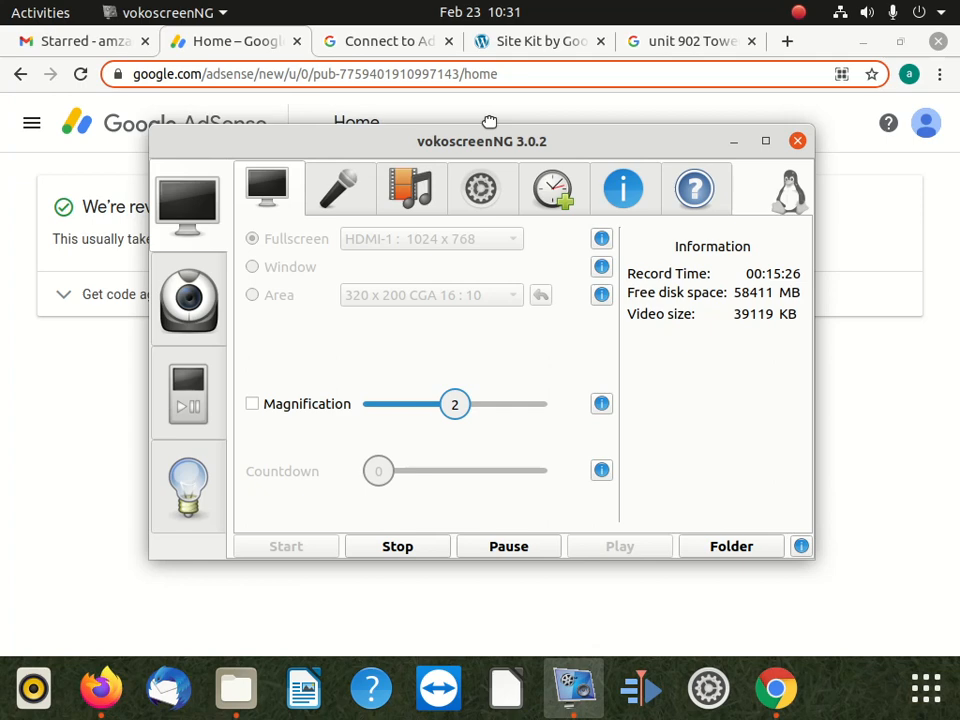